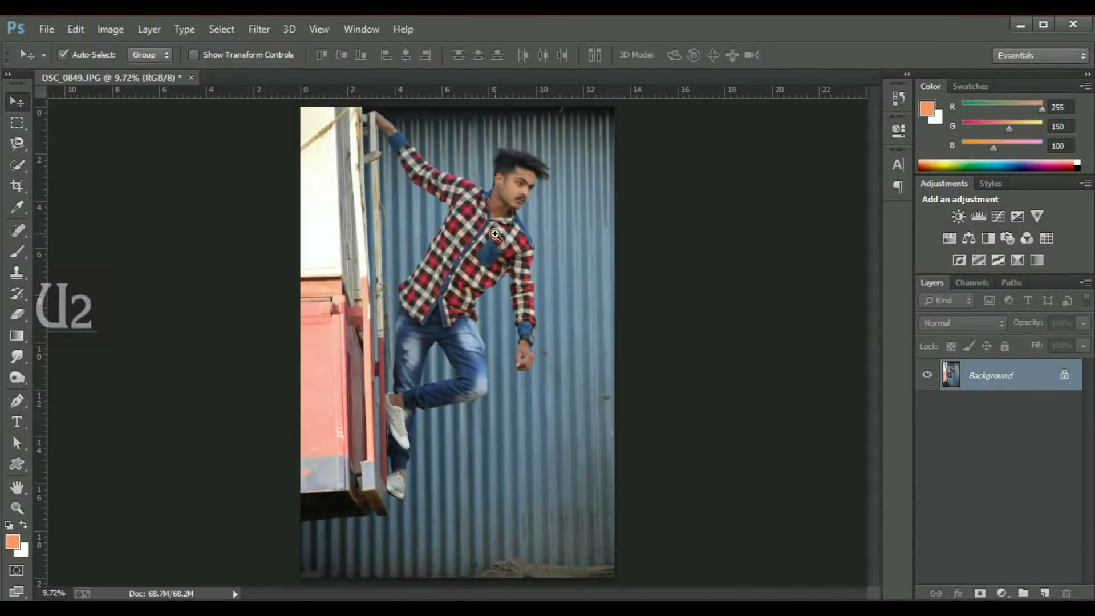
Magnify the photo and frame the man's lower shoe on the ladder step
left_click(490, 364)
left_click_drag(339, 492, 460, 508)
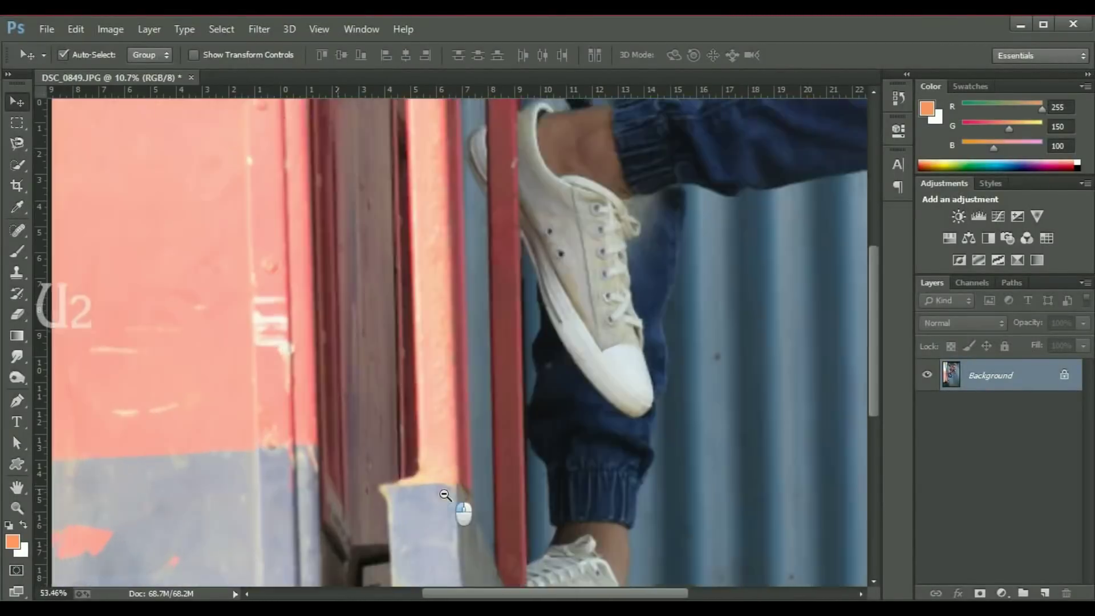
left_click_drag(502, 439, 437, 182)
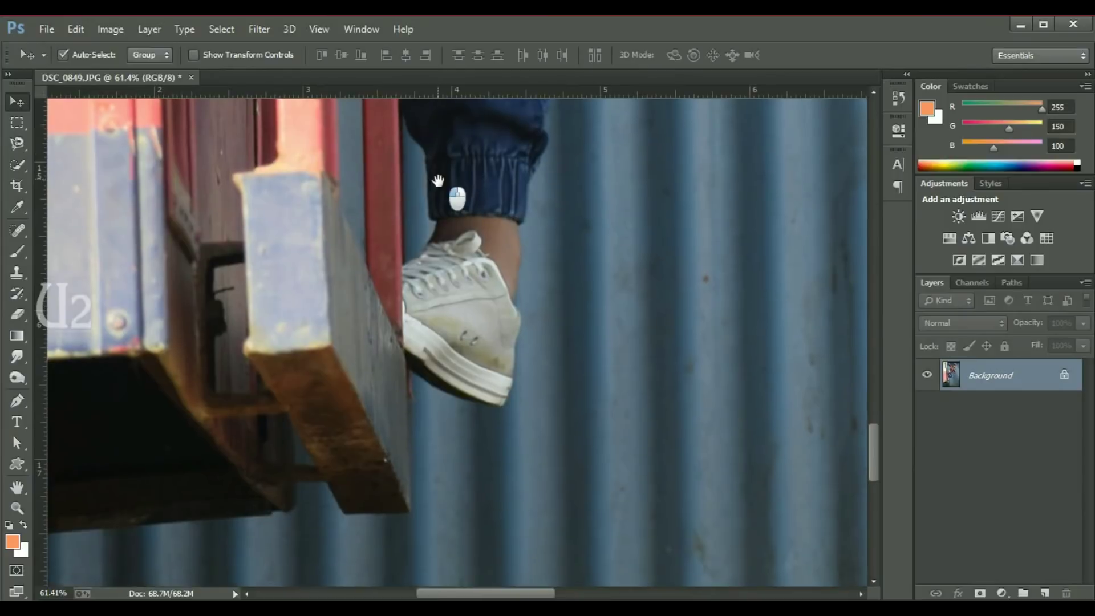
left_click(18, 376)
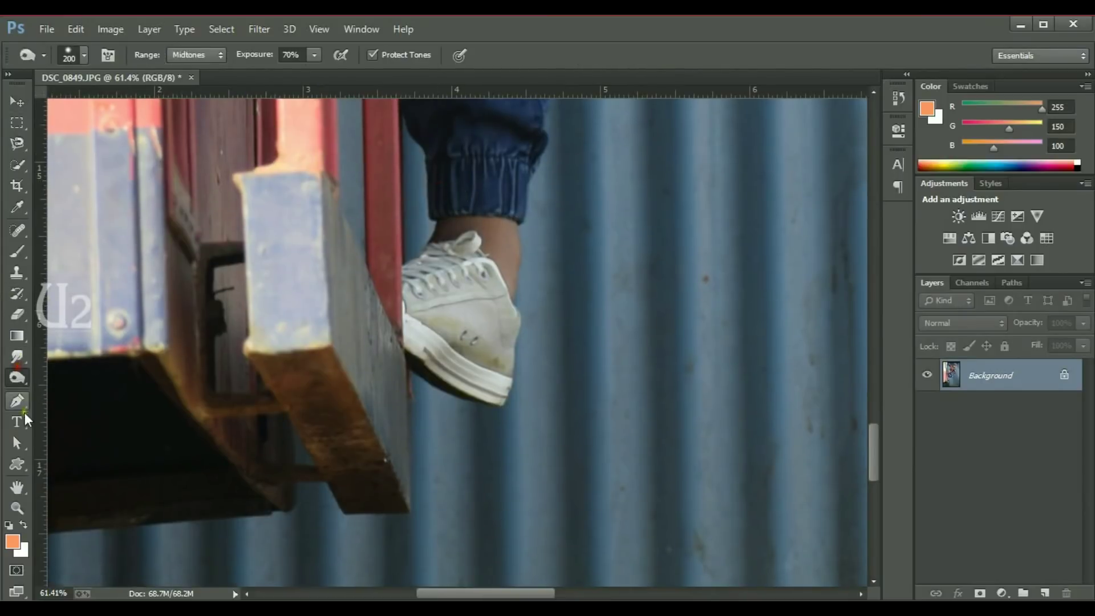
Trace a Pen path from the lower shoe around the hand and rail, then load it as a selection
key("p")
left_click(343, 513)
left_click(248, 353)
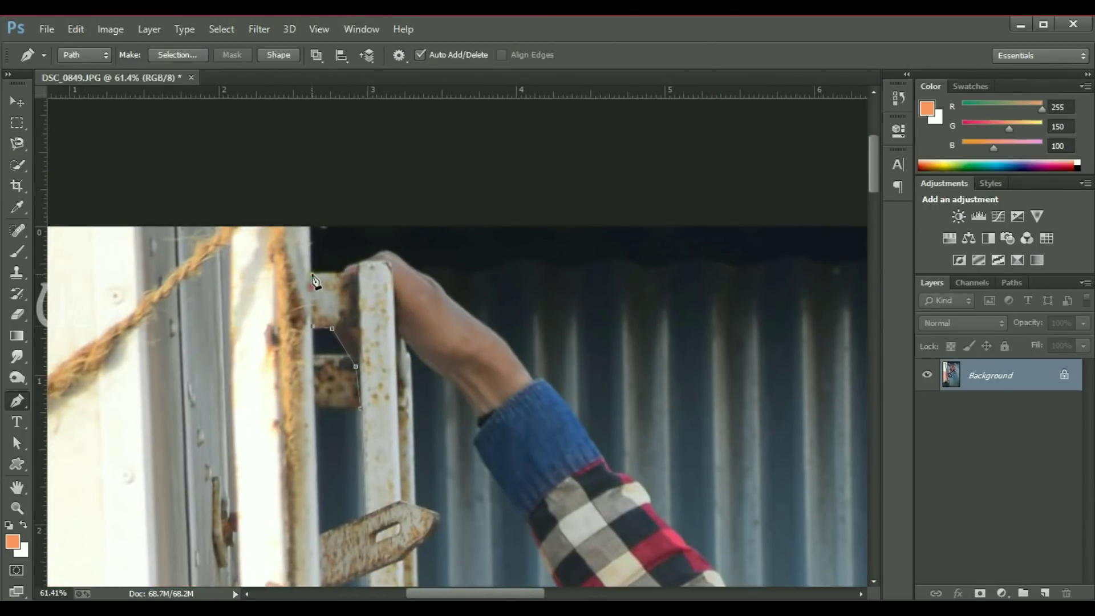
left_click(341, 272)
left_click(366, 260)
left_click(383, 249)
left_click(394, 255)
scroll(394, 255, "up", 3)
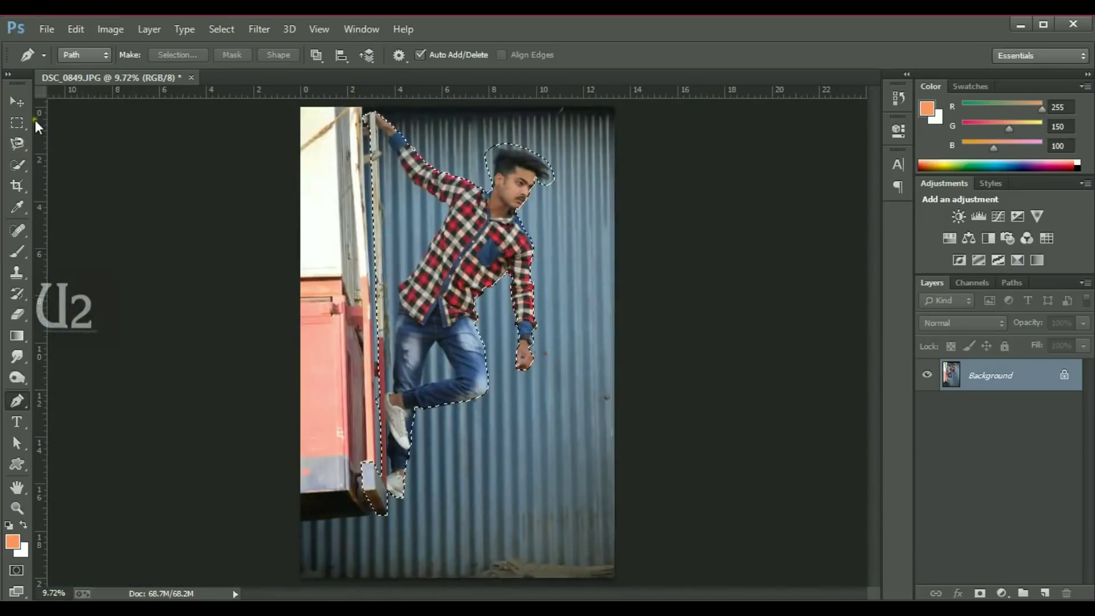
left_click(17, 122)
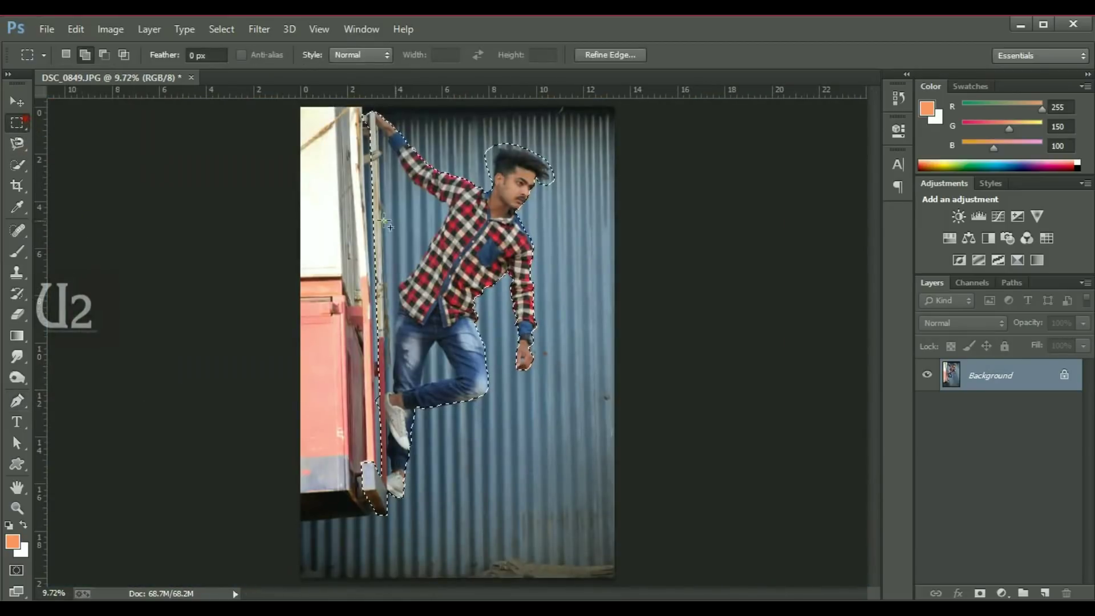
Copy the selected man onto Layer 1 with Layer Via Copy, then minimize Photoshop
right_click(472, 203)
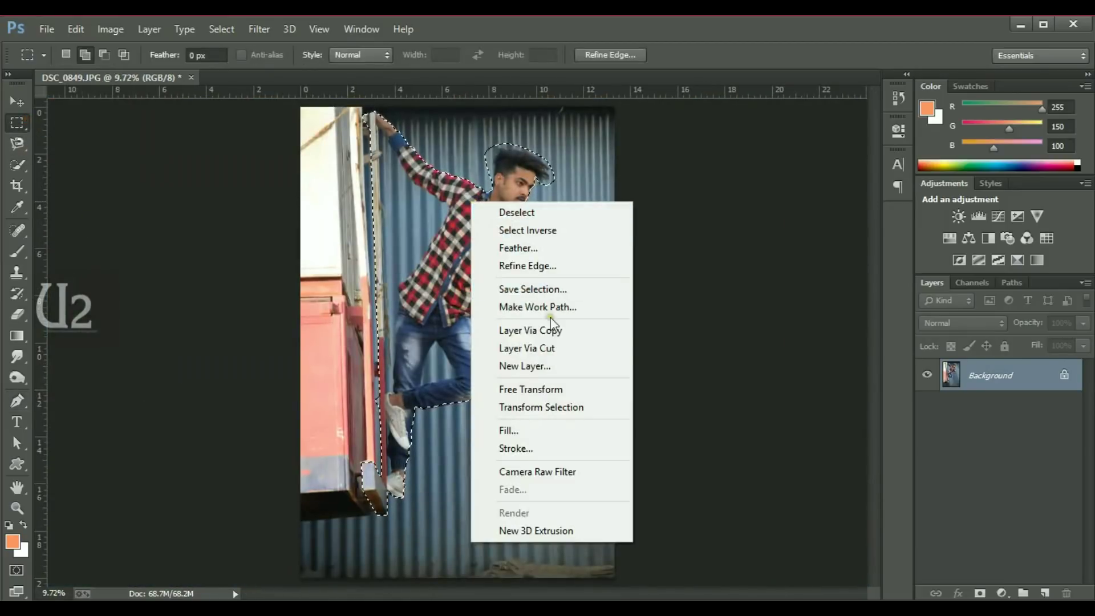
left_click(533, 331)
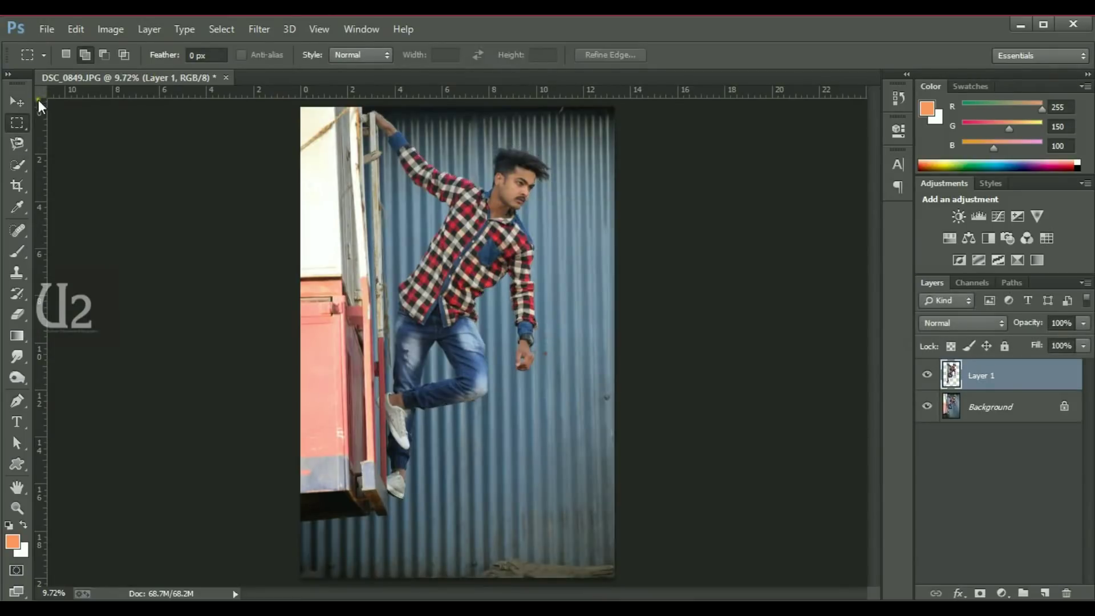
left_click(23, 100)
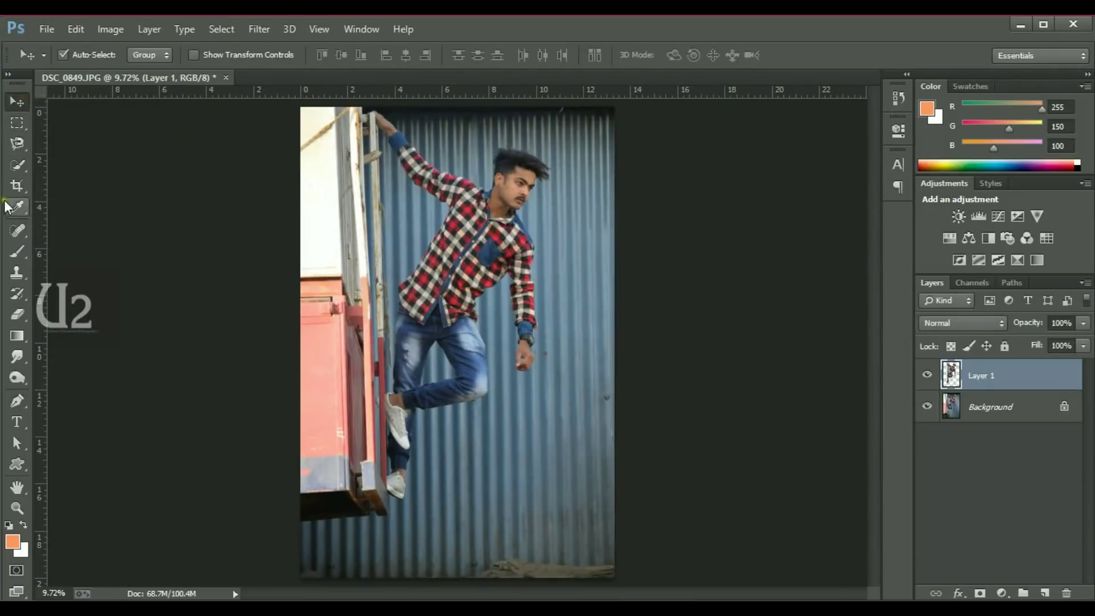
left_click(1019, 22)
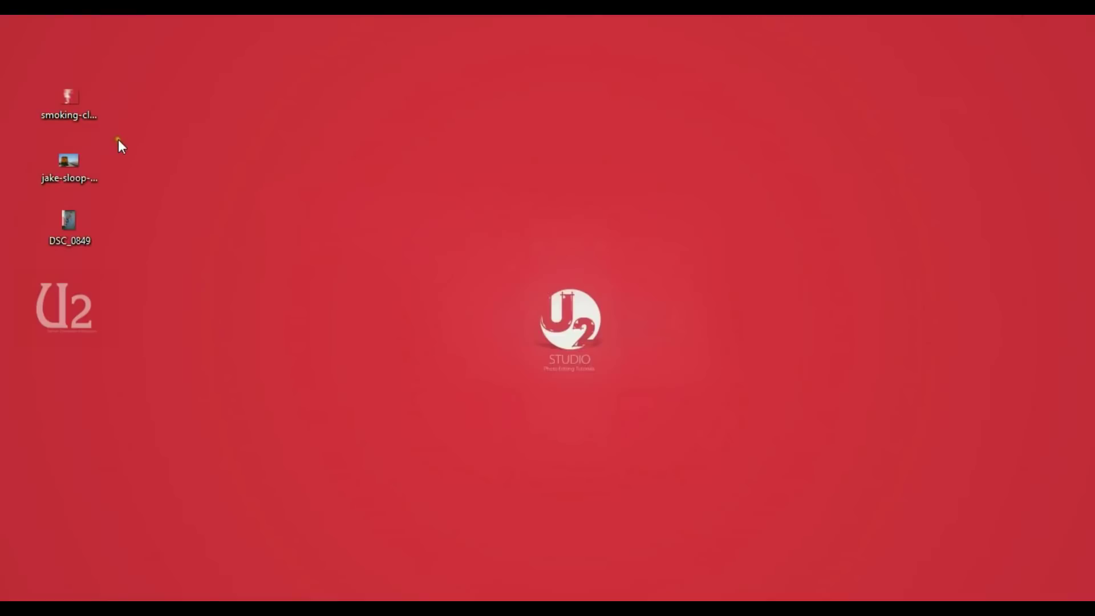
Open jake-sloop-398895-unsplash from the desktop in Adobe Photoshop
left_click(79, 166)
right_click(78, 166)
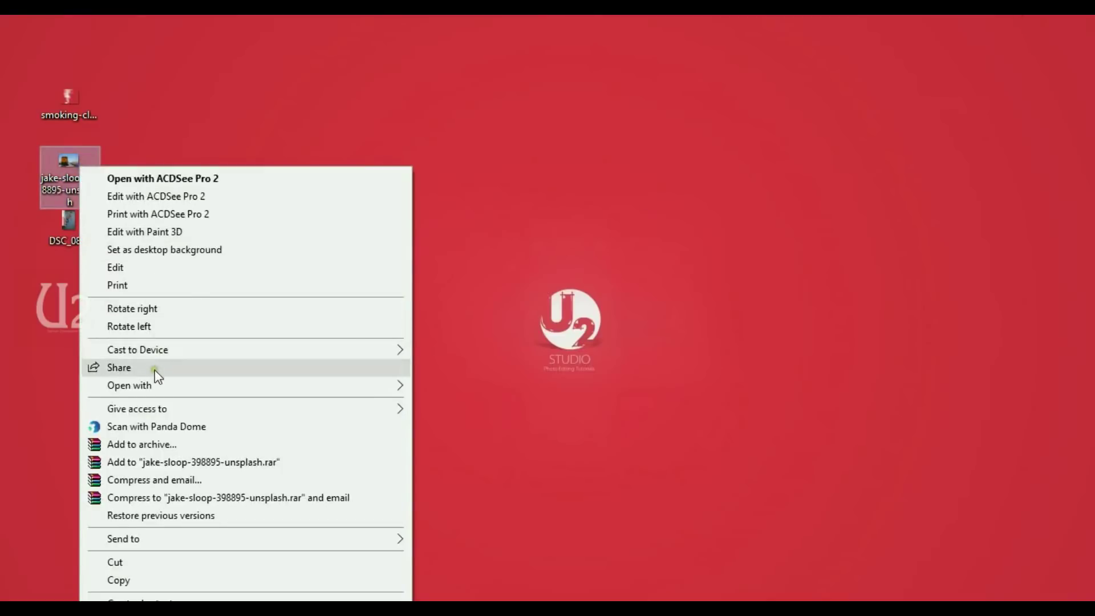
mouse_move(129, 385)
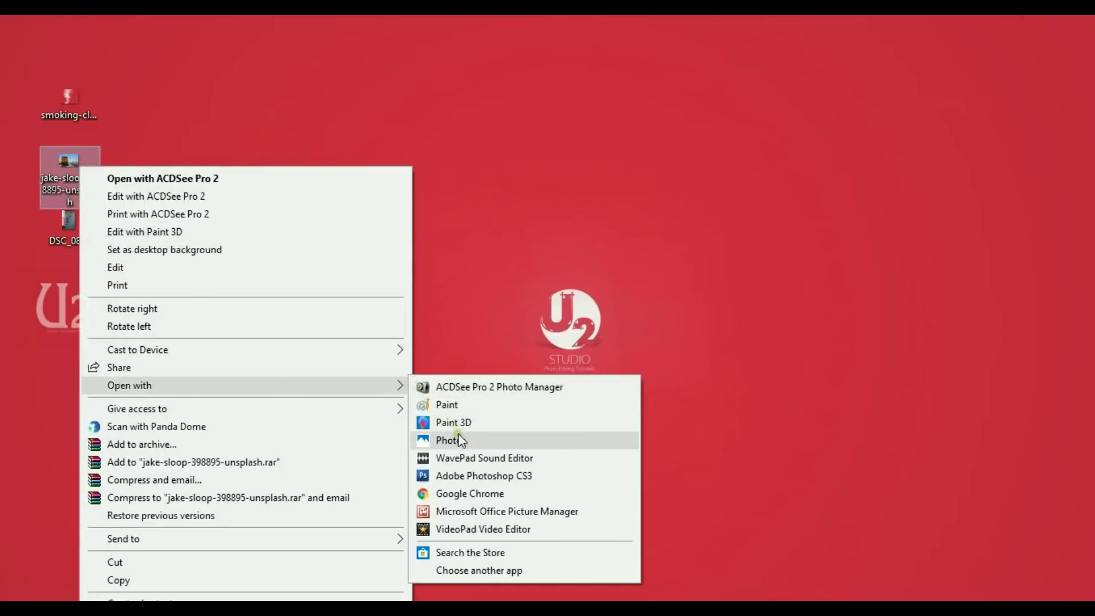
left_click(459, 477)
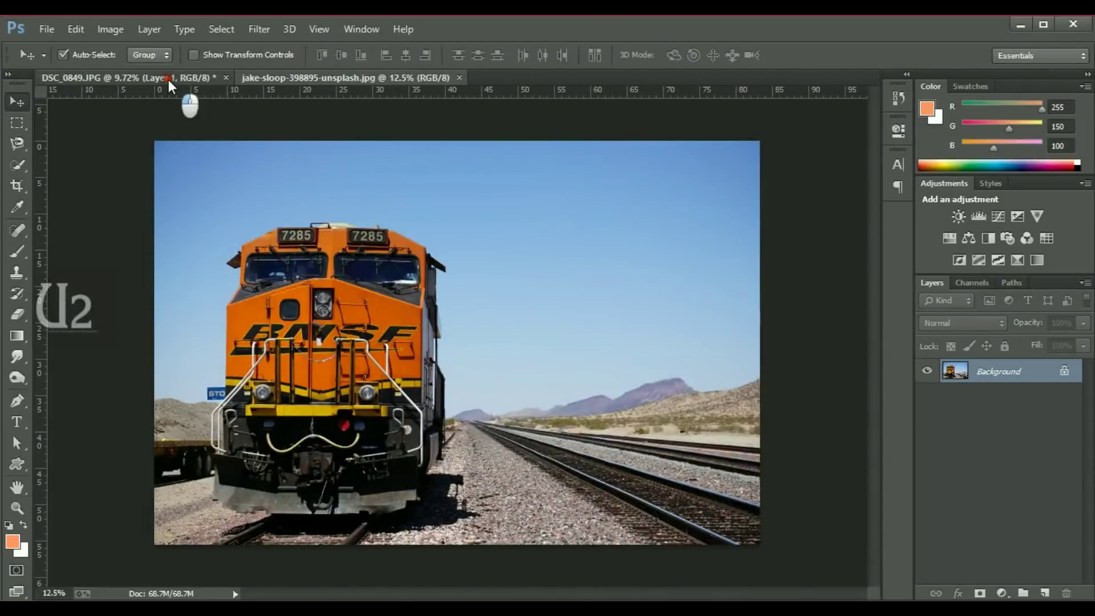
Bring the man's layer from the DSC_0849 photo into the train image
left_click(169, 79)
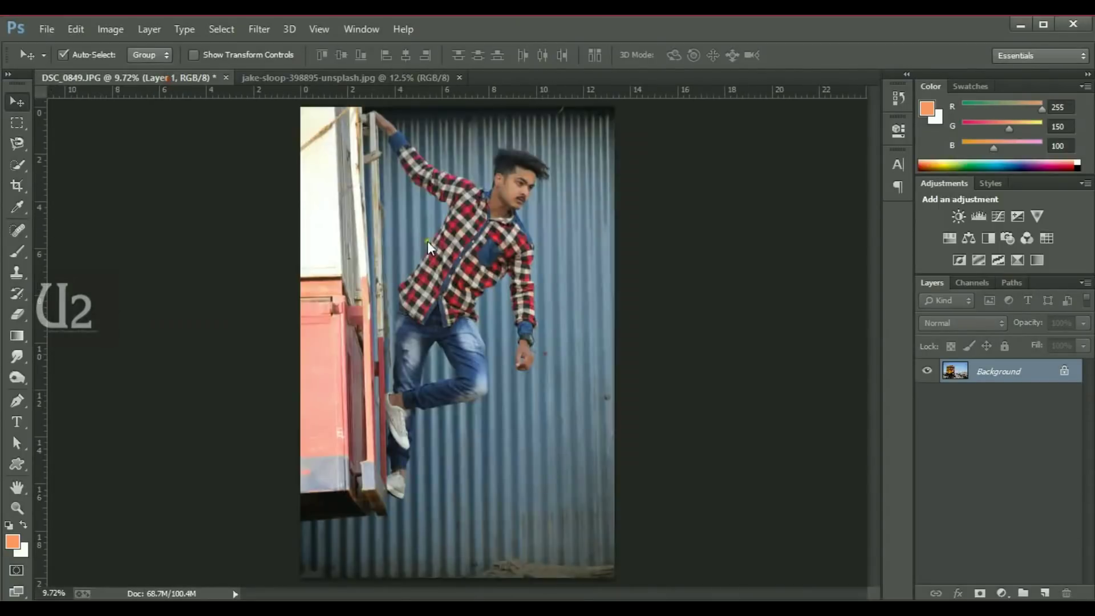
key("ctrl+j")
mouse_move(490, 245)
left_mouse_down()
mouse_move(353, 80)
mouse_move(450, 268)
mouse_move(496, 244)
left_mouse_up()
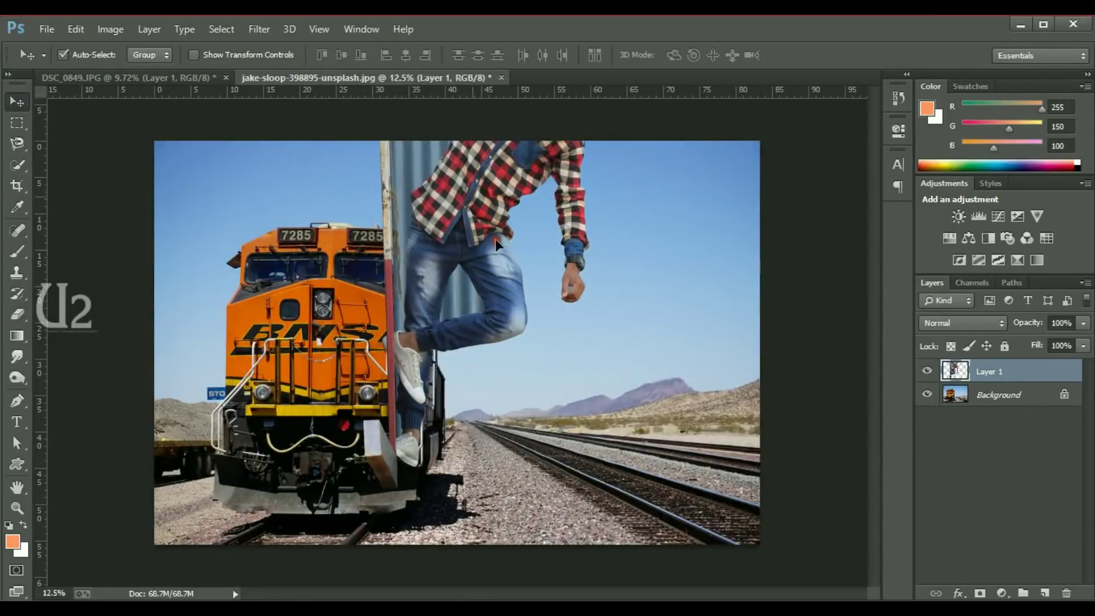
Scale the man down, tilt him about 3°, and place him beside the locomotive
key("ctrl+t")
left_click_drag(613, 492, 513, 371)
left_click_drag(471, 232, 470, 343)
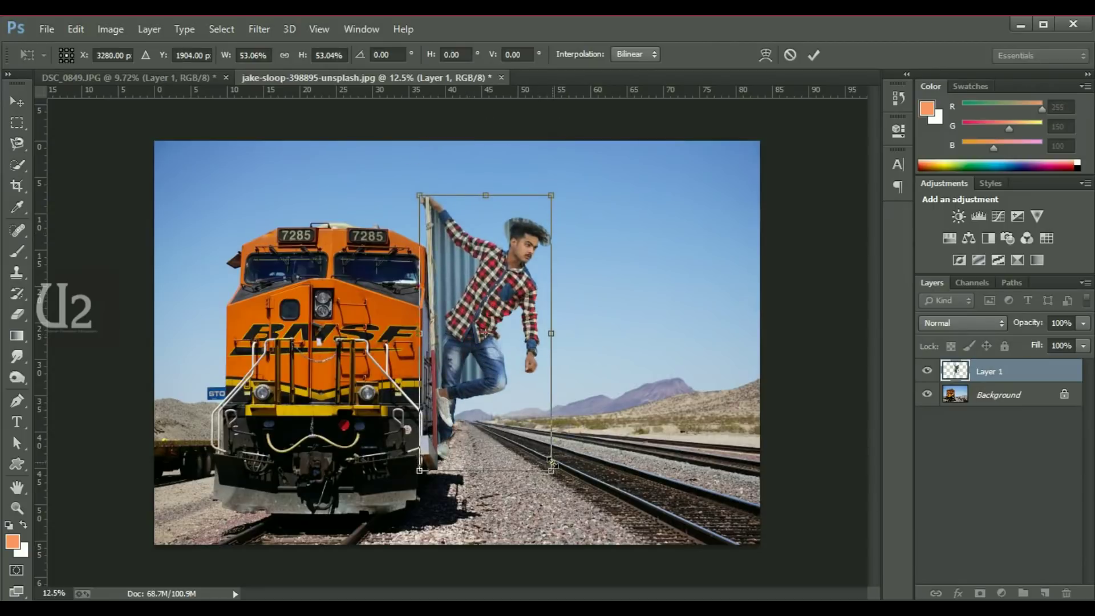
left_click_drag(552, 464, 513, 393)
left_click_drag(468, 312, 477, 365)
left_click_drag(611, 291, 612, 296)
left_click_drag(531, 256, 525, 260)
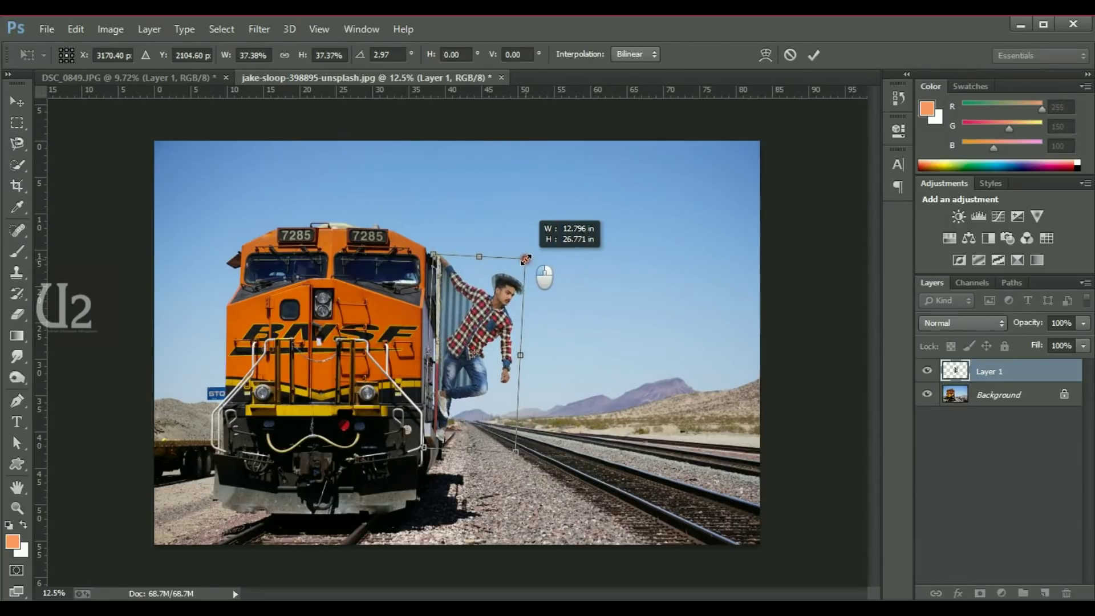
key("Return")
scroll(446, 351, "up", 3)
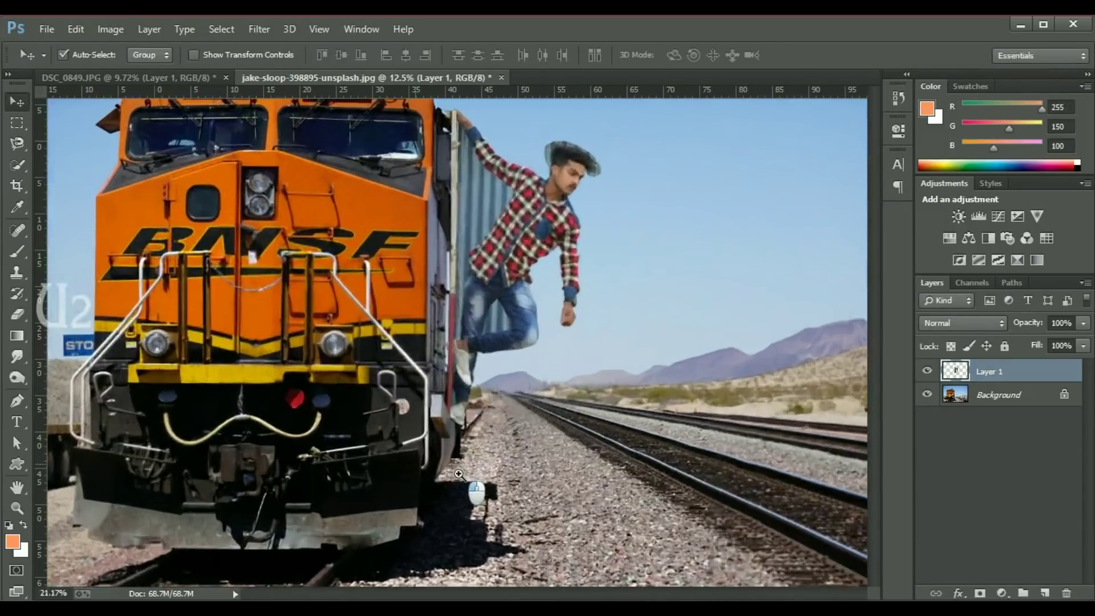
Erase the copied brown step plate and leftover edges below the man's shoe with a small eraser
scroll(447, 352, "up", 3)
scroll(447, 351, "up", 2)
scroll(446, 348, "up", 2)
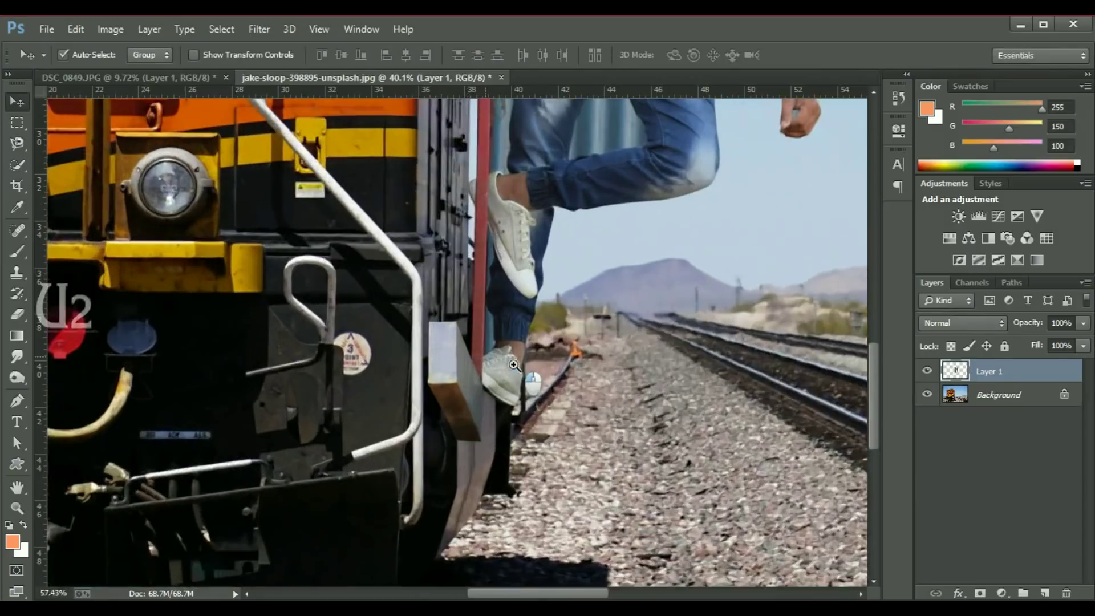
scroll(444, 339, "up", 2)
key("e")
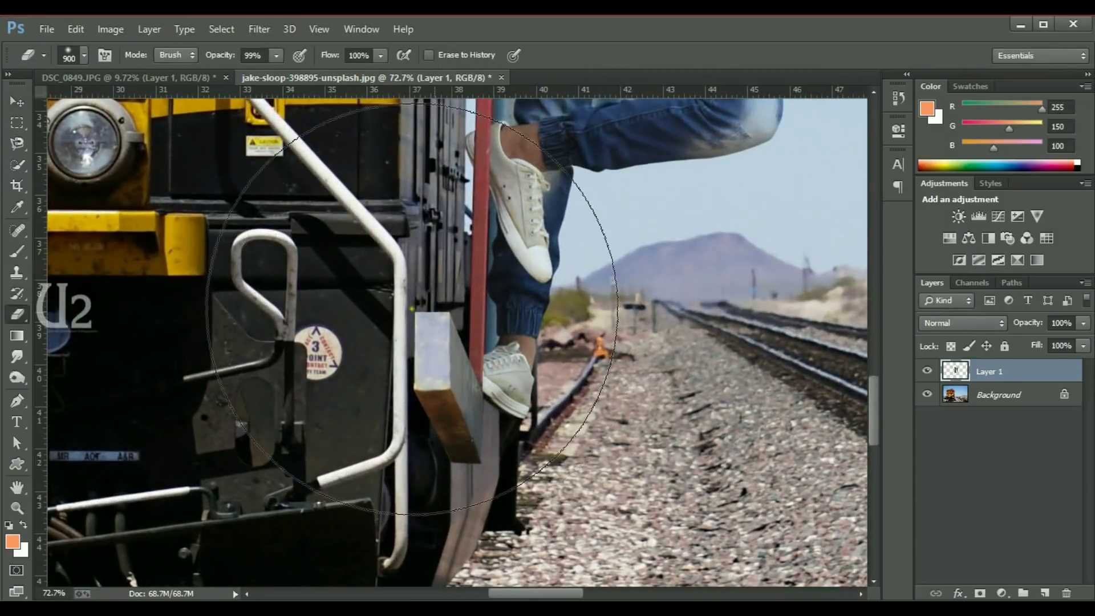
key("bracketleft")
key("bracketleft")
key("bracketleft")
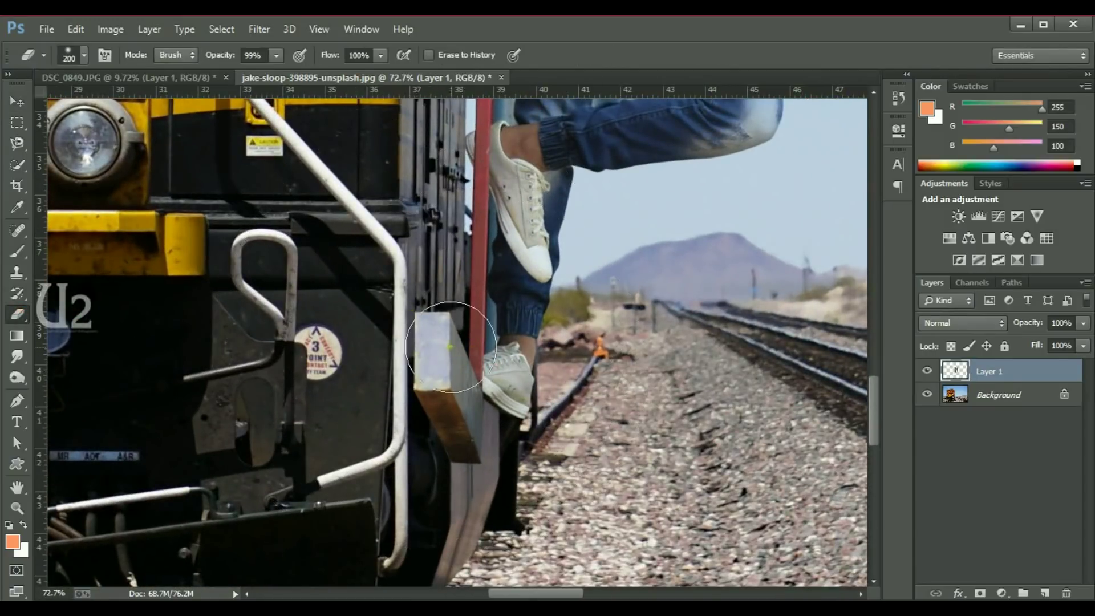
mouse_move(419, 359)
left_mouse_down()
mouse_move(421, 409)
mouse_move(453, 298)
left_mouse_up()
mouse_move(433, 408)
left_mouse_down()
mouse_move(455, 320)
mouse_move(454, 454)
left_mouse_up()
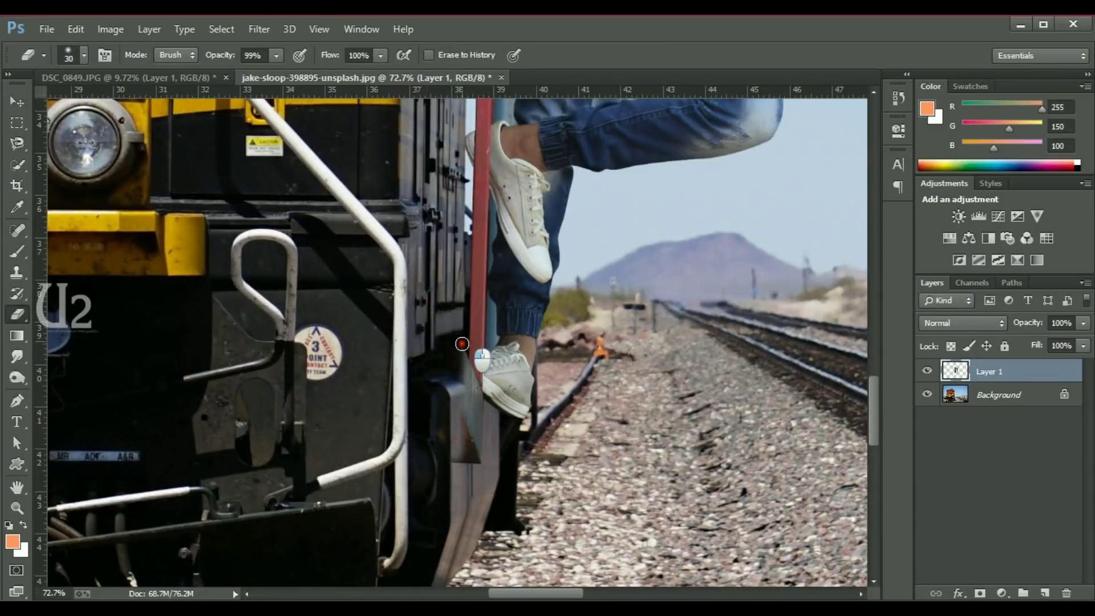
mouse_move(462, 344)
left_mouse_down()
mouse_move(456, 454)
mouse_move(490, 464)
left_mouse_up()
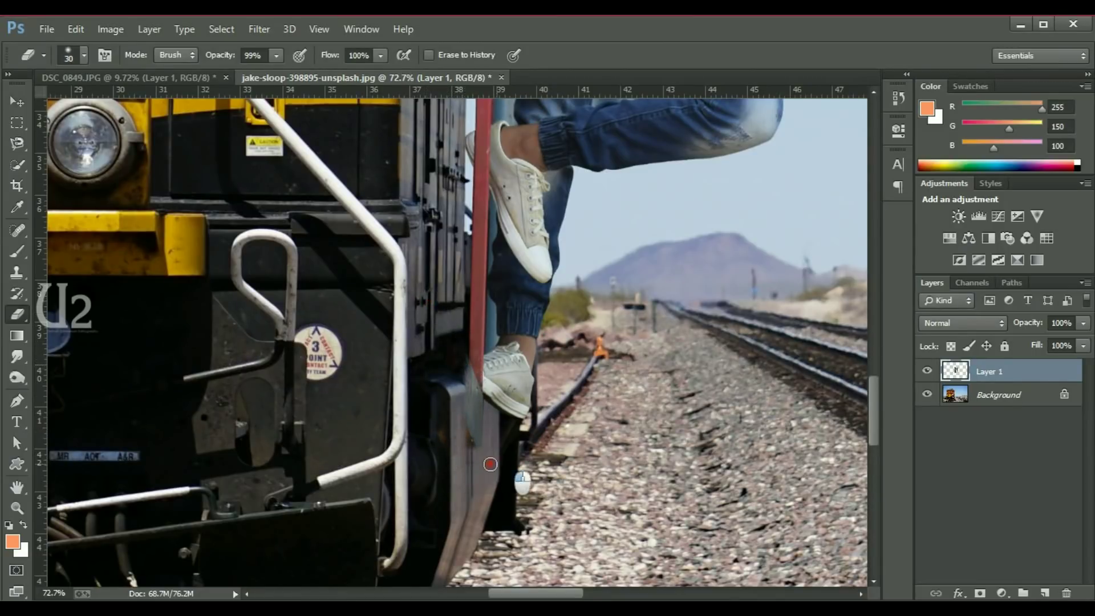
left_click_drag(443, 434, 466, 419)
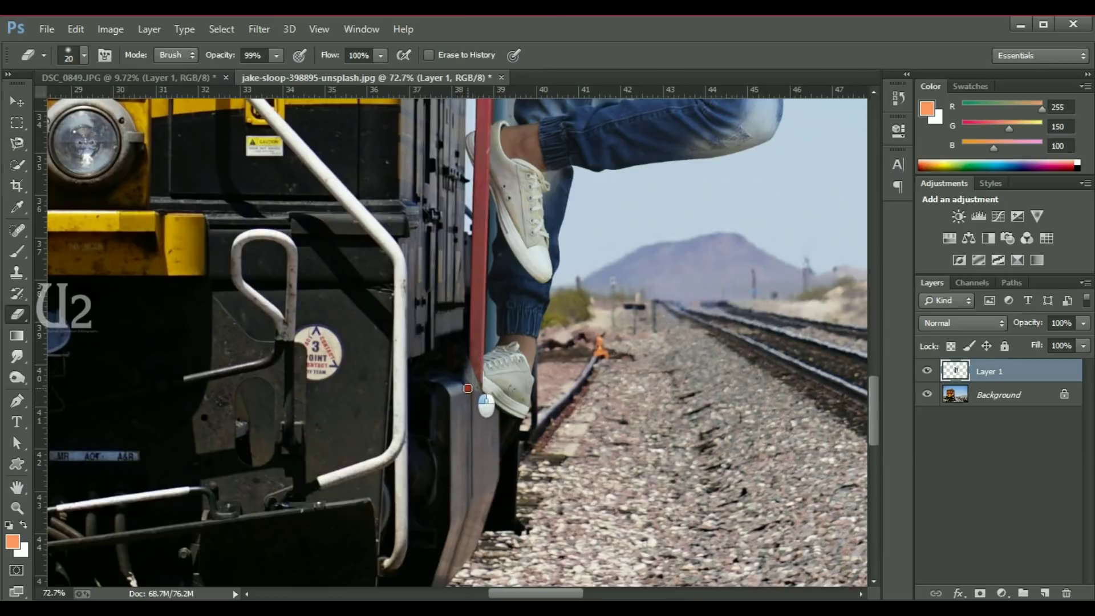
Nudge Layer 1 so the man's hand meets the locomotive cab's edge
key("v")
mouse_move(478, 325)
left_mouse_down()
mouse_move(429, 321)
mouse_move(472, 461)
left_mouse_up()
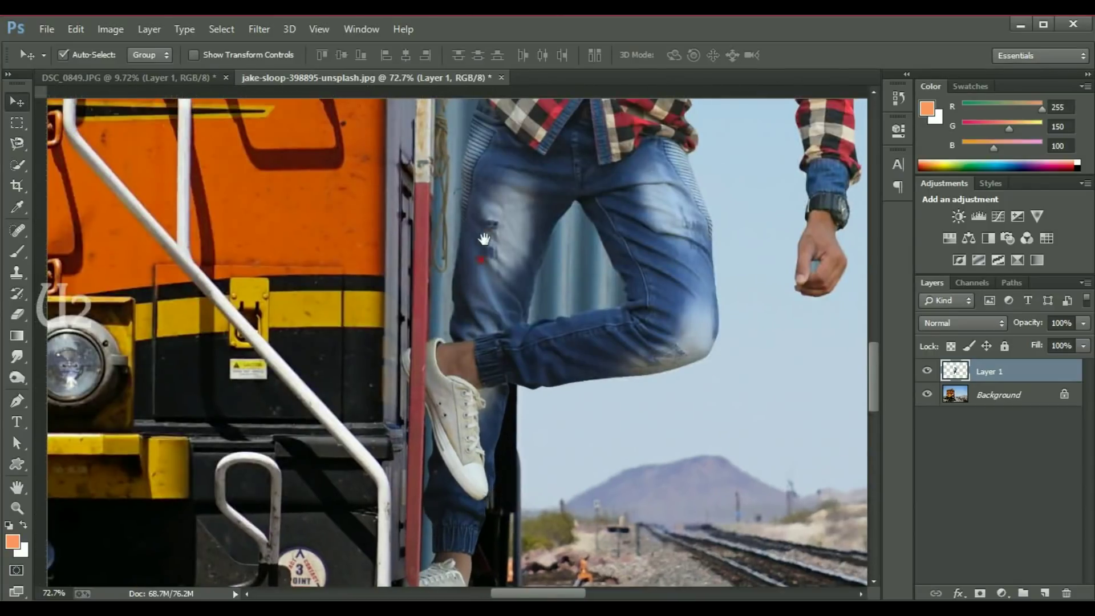
key("ctrl+0")
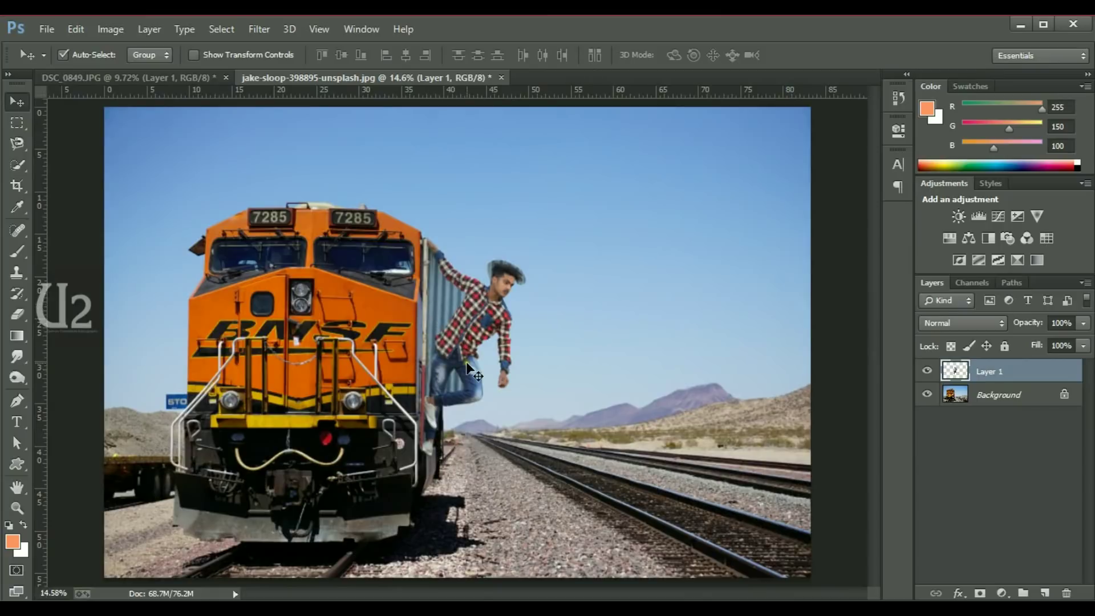
mouse_move(422, 229)
left_mouse_down()
mouse_move(514, 276)
mouse_move(570, 325)
left_mouse_up()
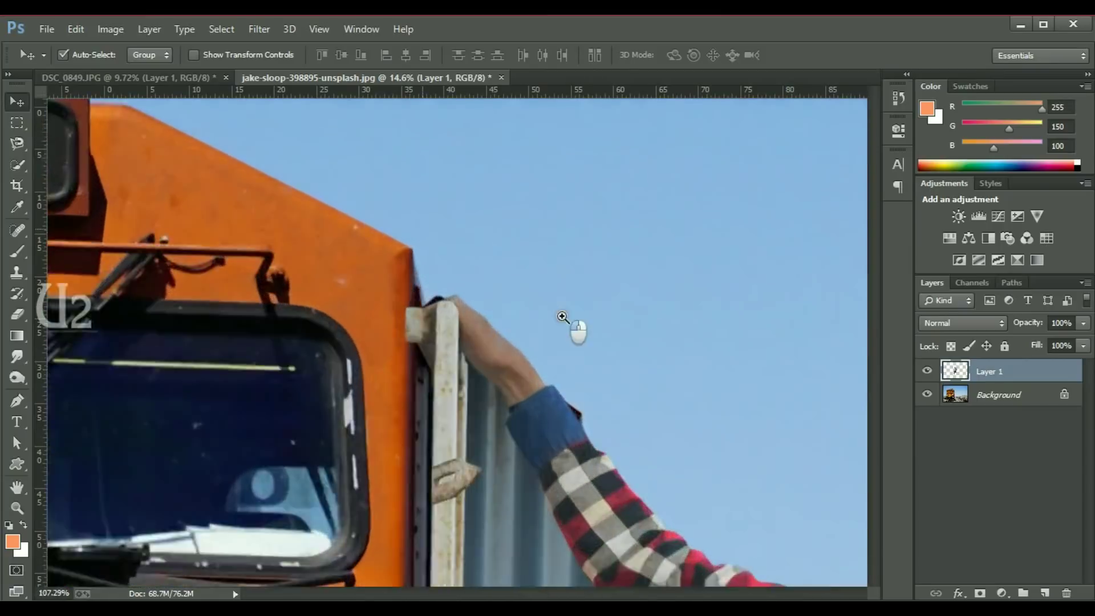
mouse_move(456, 373)
left_mouse_down()
mouse_move(478, 410)
mouse_move(478, 446)
left_mouse_up()
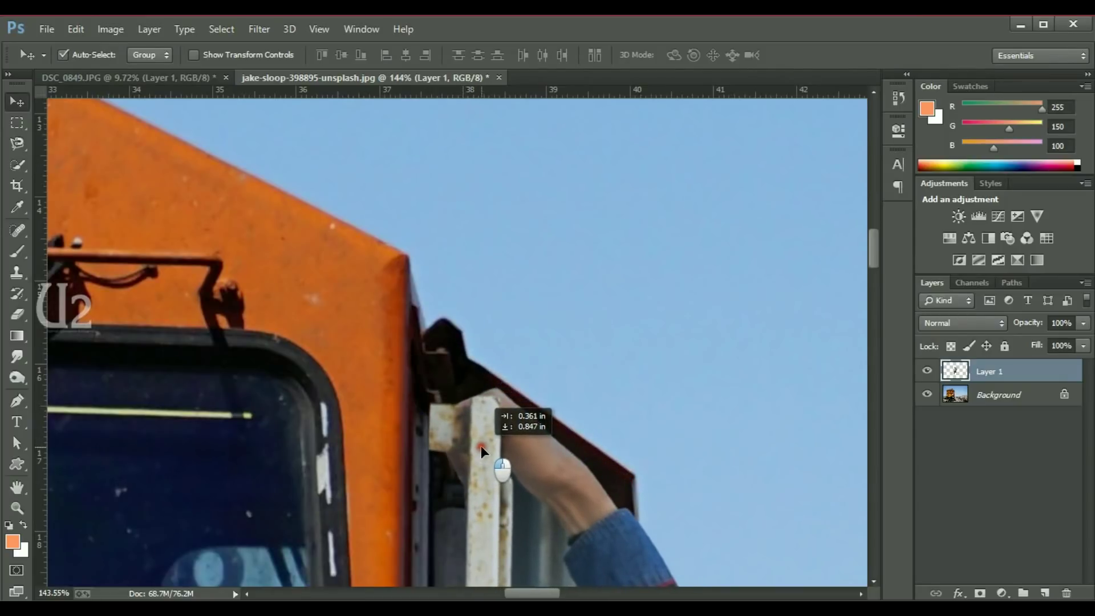
key("e")
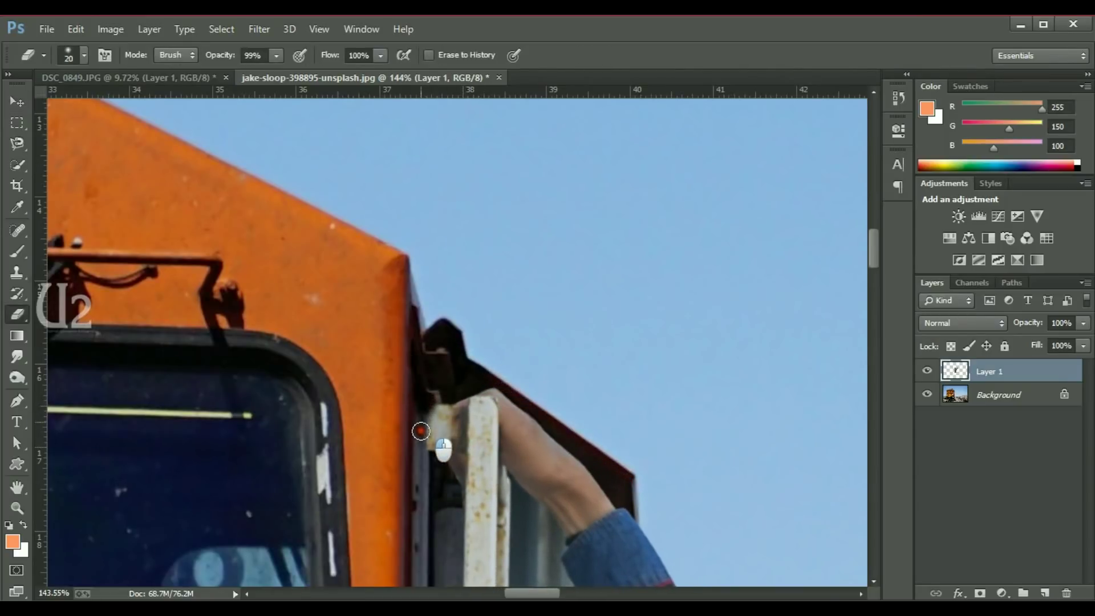
key("v")
scroll(440, 333, "down", 4)
key("e")
key("v")
key("ctrl+0")
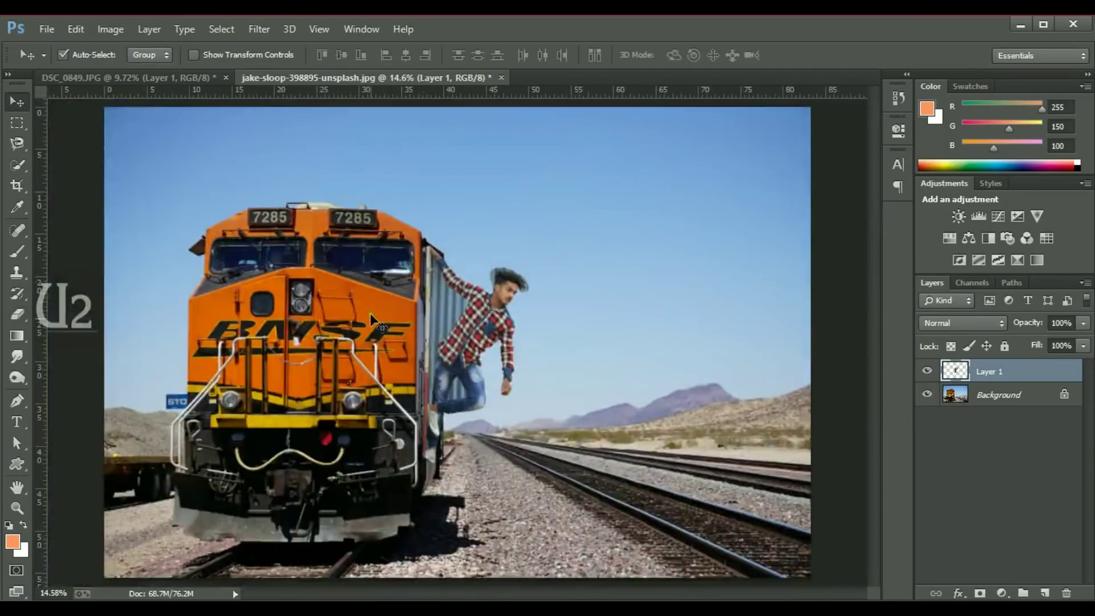
Shrink the man slightly and rotate him about -0.9° counter-clockwise
key("ctrl+t")
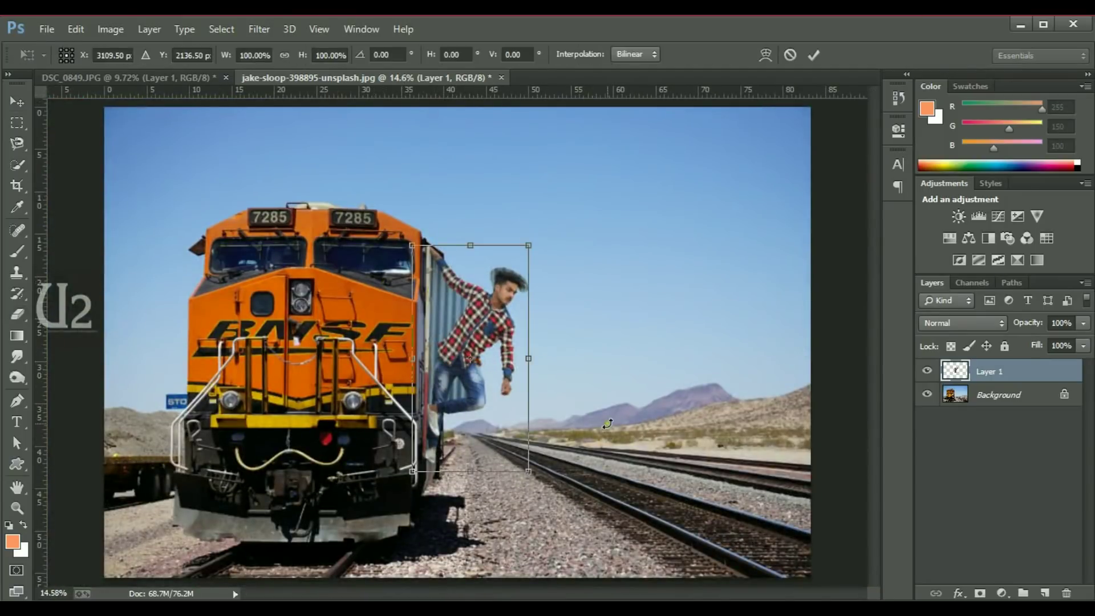
left_click_drag(529, 471, 524, 466)
key("Return")
key("ctrl+t")
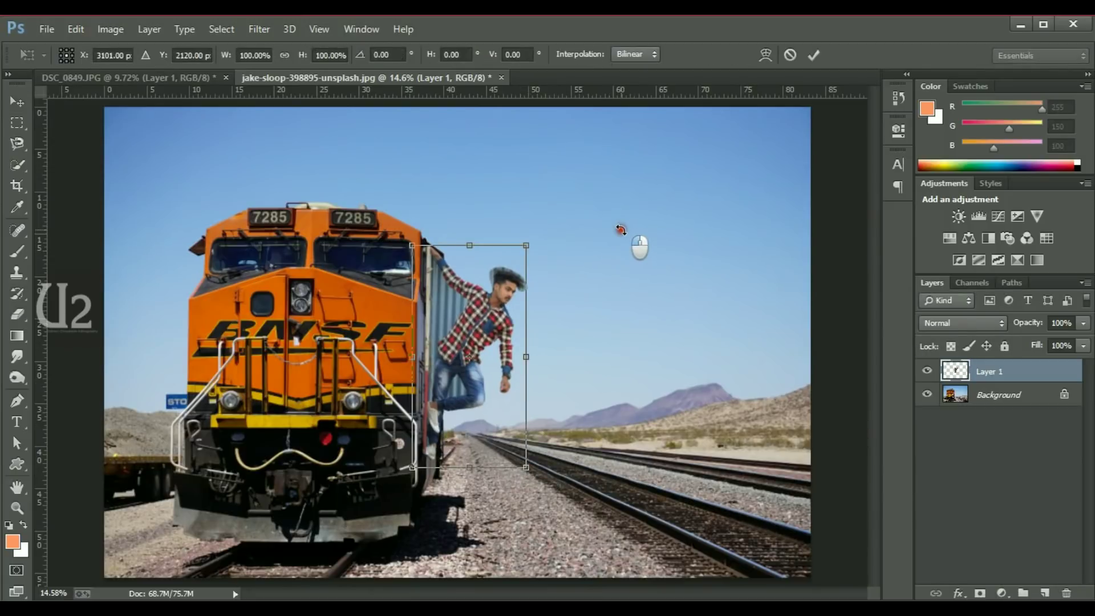
left_click_drag(621, 229, 621, 228)
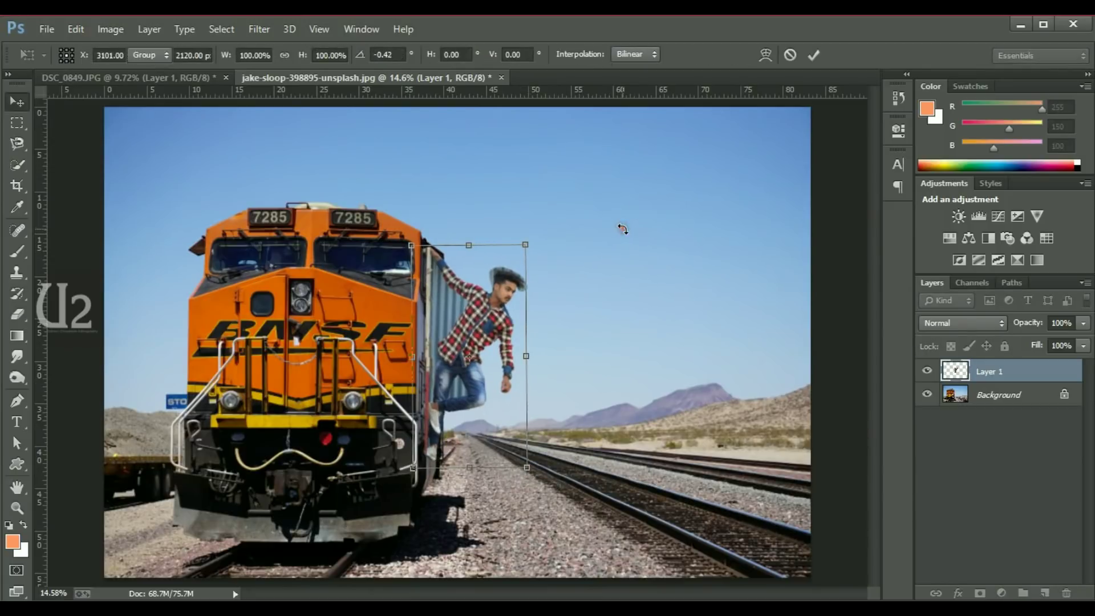
key("Return")
Erase the leftover hand fragment beside the cab's door post
left_click_drag(400, 243, 553, 263)
key("e")
mouse_move(624, 325)
left_mouse_down()
mouse_move(611, 367)
mouse_move(616, 313)
mouse_move(608, 319)
mouse_move(635, 300)
left_mouse_up()
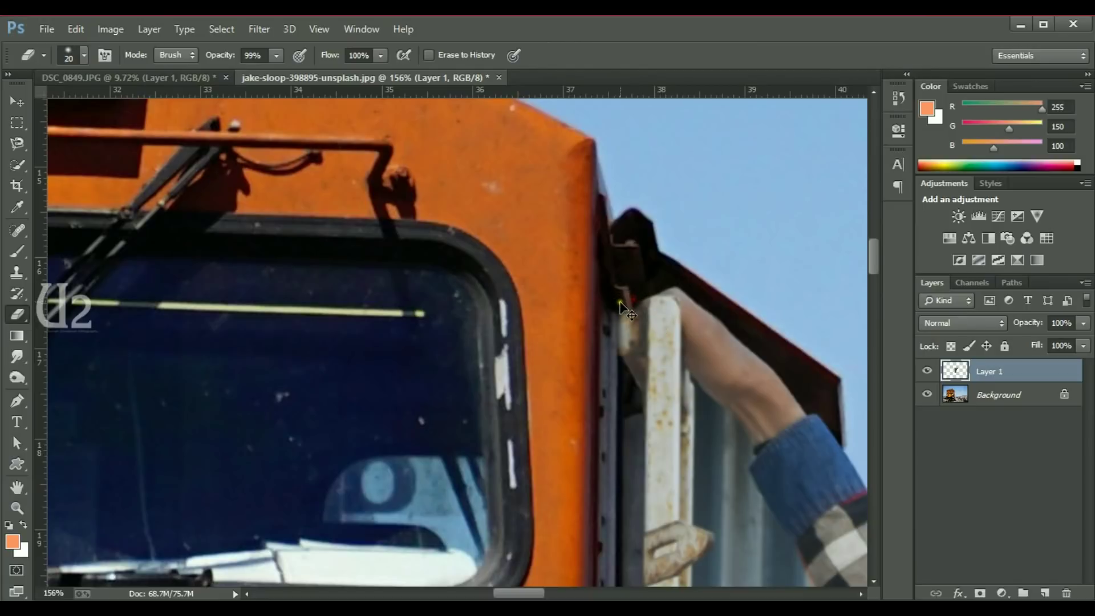
key("v")
key("ctrl+0")
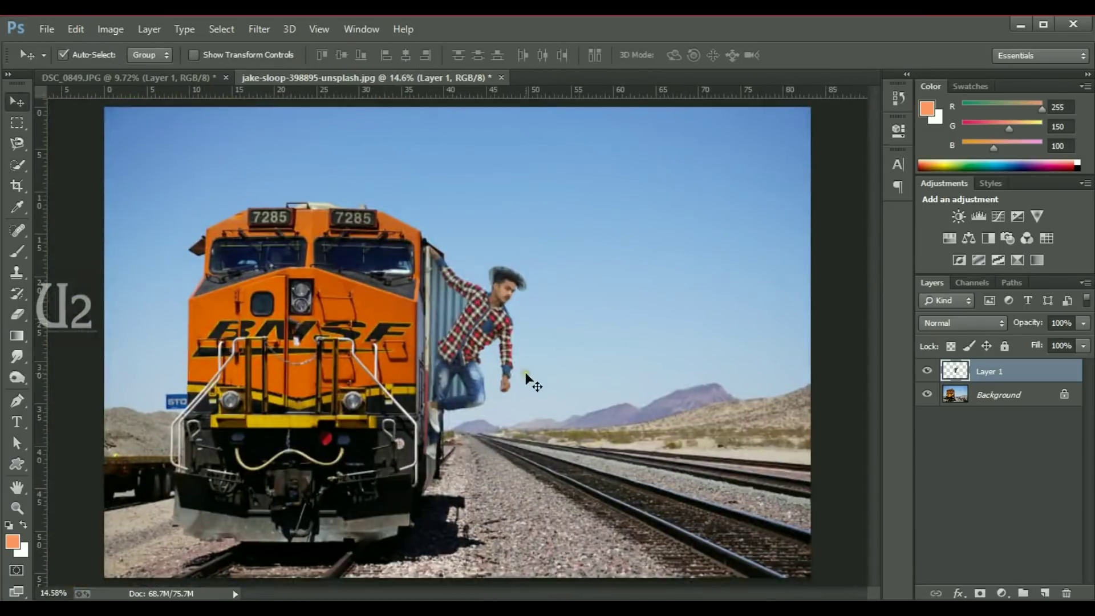
Erase a patch on the train side next to the man's sneaker
left_click_drag(422, 451, 501, 391)
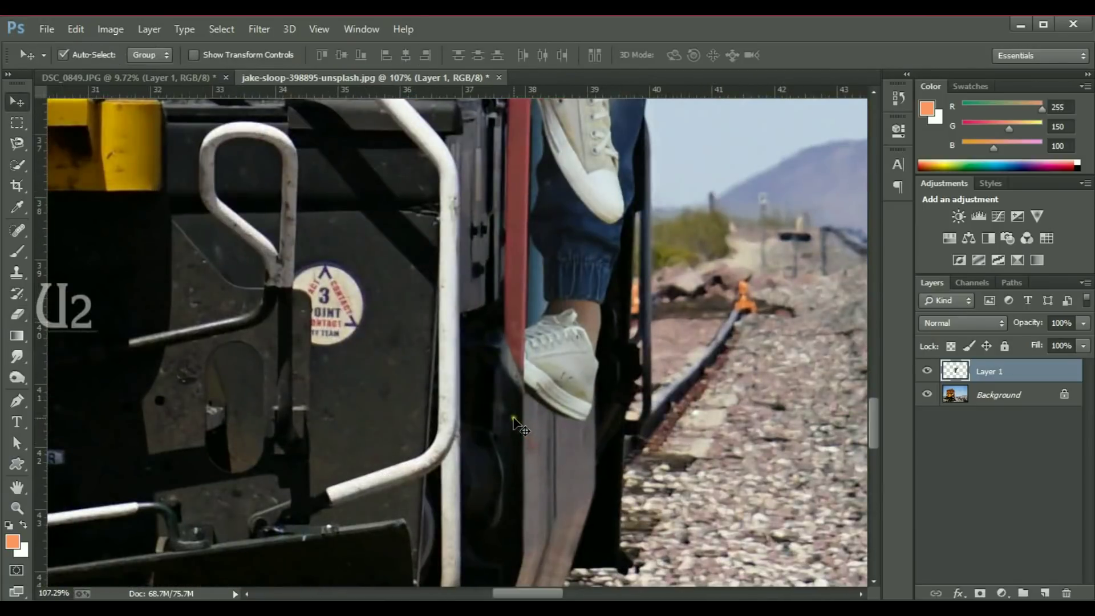
key("e")
left_click_drag(512, 396, 484, 369)
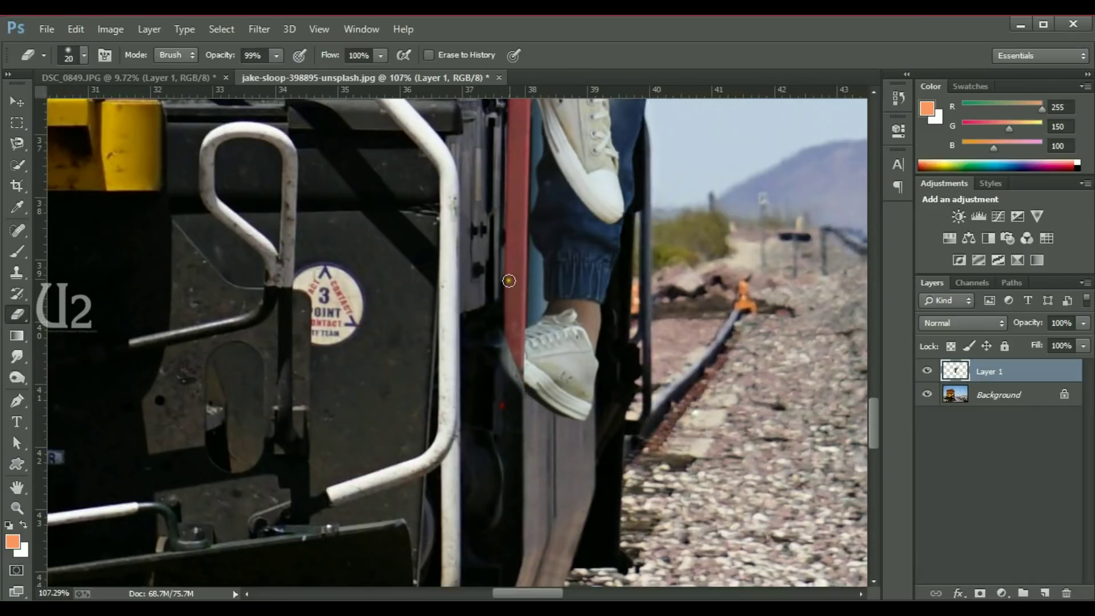
left_click(16, 104)
Copy a marquee section of the red vertical bar onto new Layer 2
left_click(17, 122)
left_click_drag(477, 183, 548, 289)
right_click(512, 201)
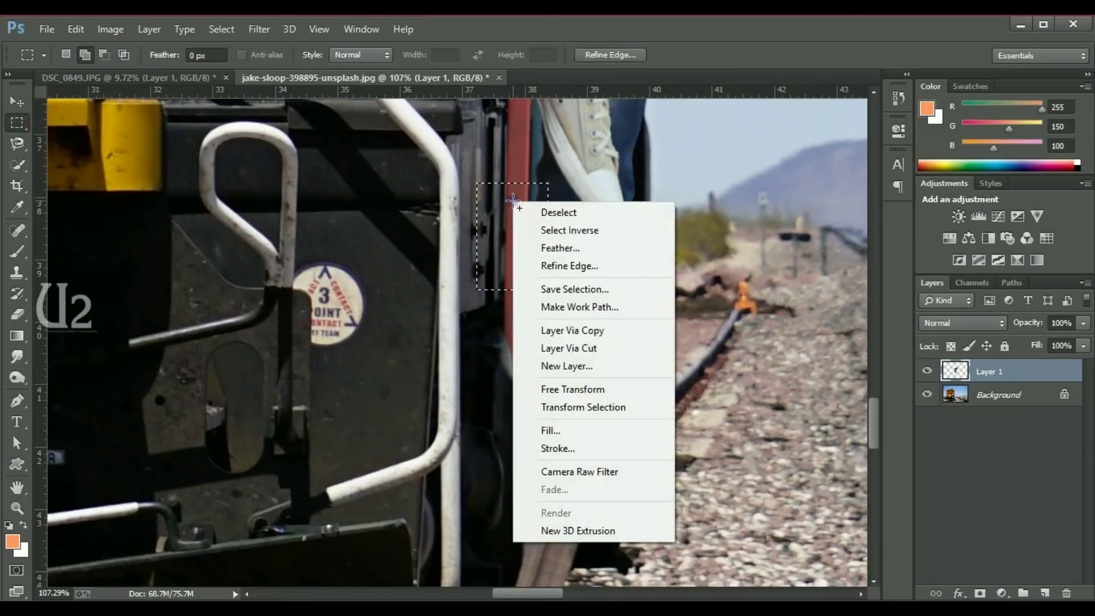
left_click(559, 331)
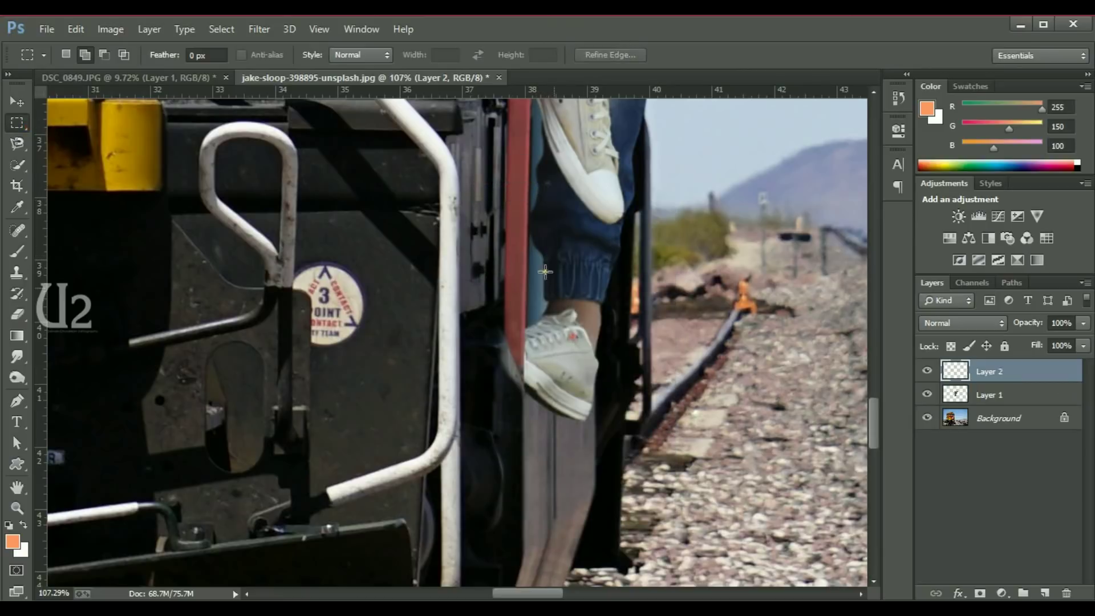
left_click(17, 101)
Rotate the red piece 90° to horizontal, flip it vertically, and place it under the shoe
key("ctrl+t")
left_click_drag(576, 297, 568, 421)
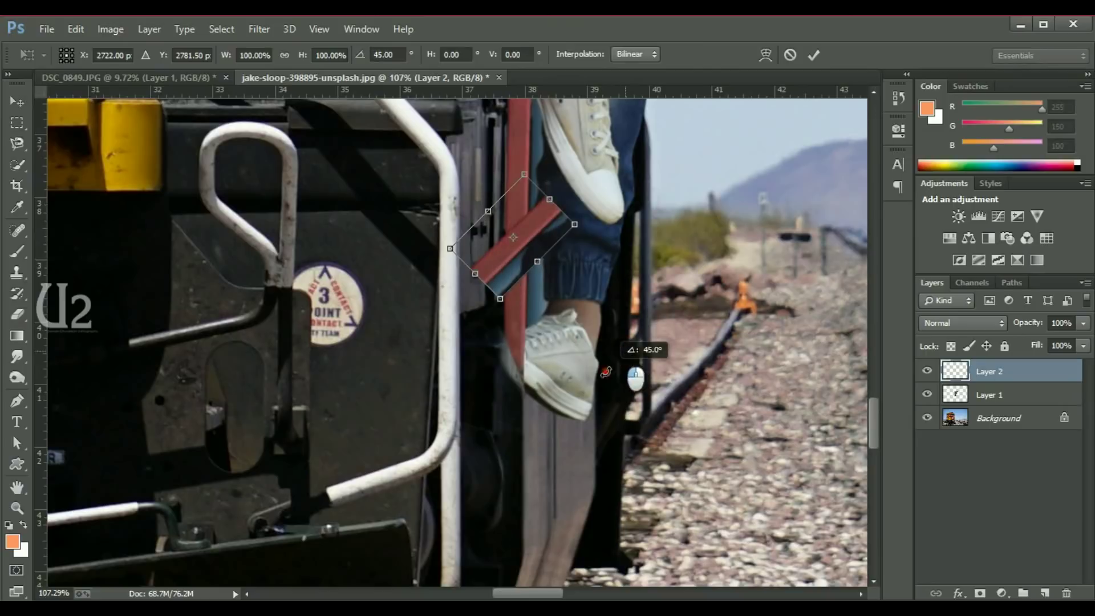
left_click_drag(568, 421, 534, 481)
right_click(538, 251)
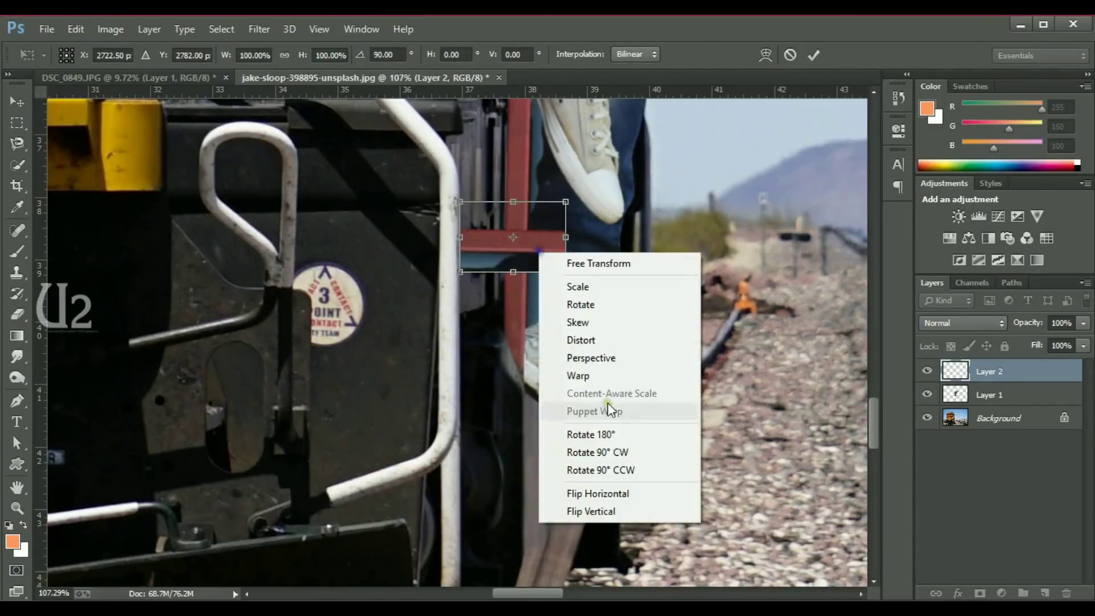
left_click(603, 515)
key("Return")
left_click_drag(530, 224, 486, 374)
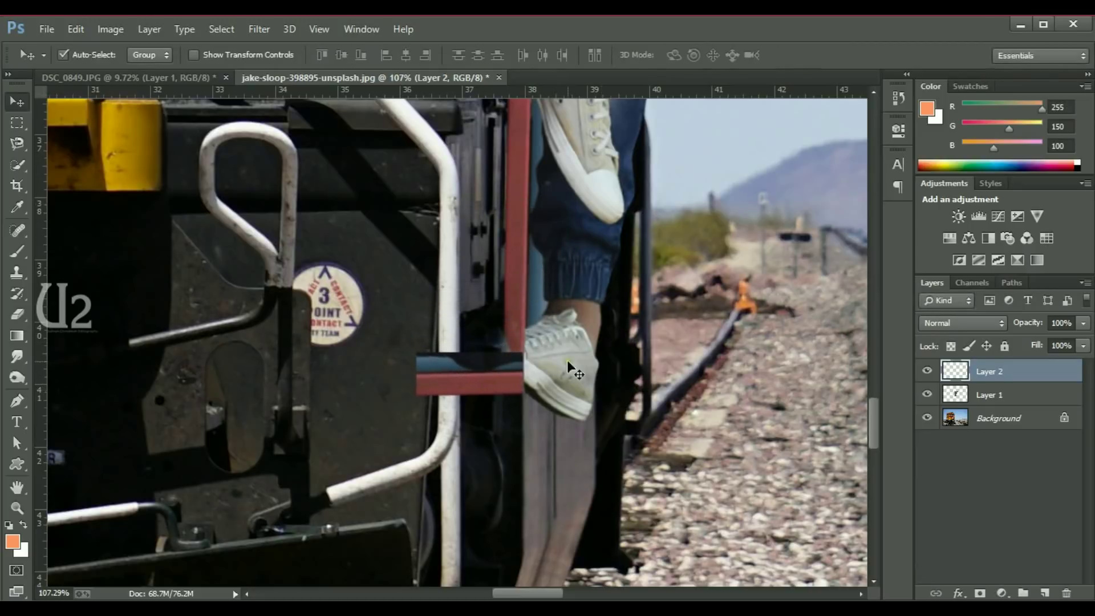
Erase the red crossbar's end where it overlaps the white pole
key("ctrl+t")
key("Return")
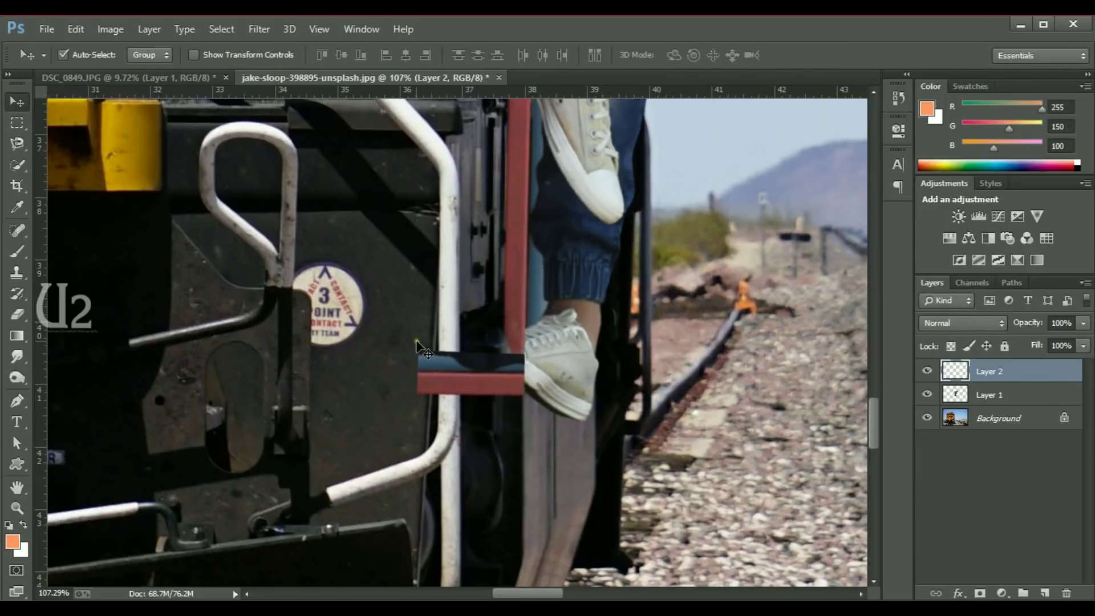
key("e")
mouse_move(421, 398)
left_mouse_down()
mouse_move(452, 356)
mouse_move(490, 357)
left_mouse_up()
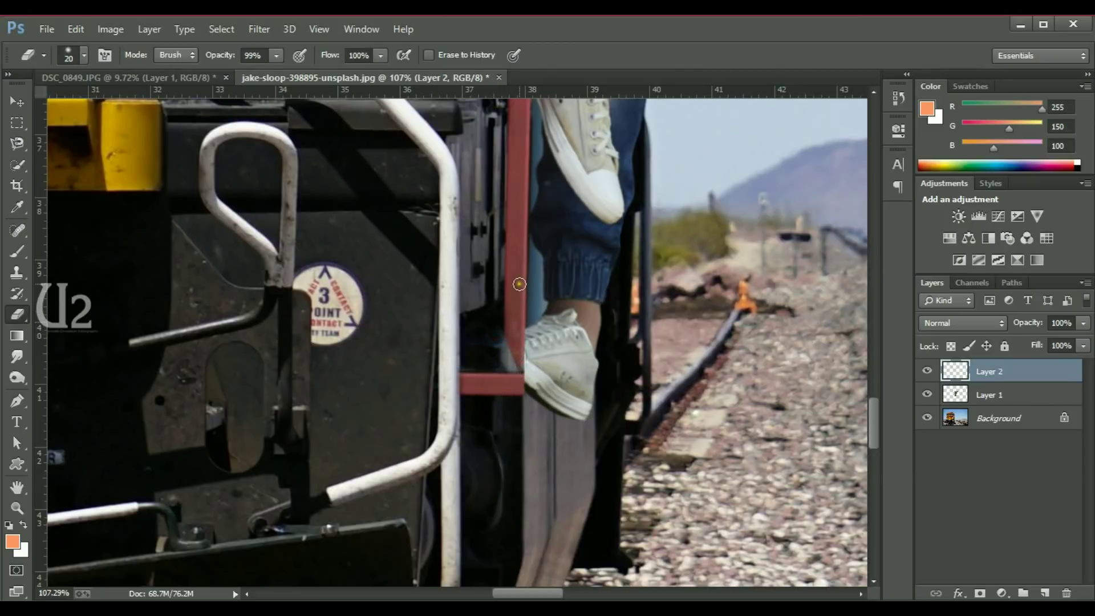
Undo a stray orange brush dab, then make Layer 1 active and retouch with Clone Stamp
key("b")
left_click(519, 283)
key("ctrl+z")
key("v")
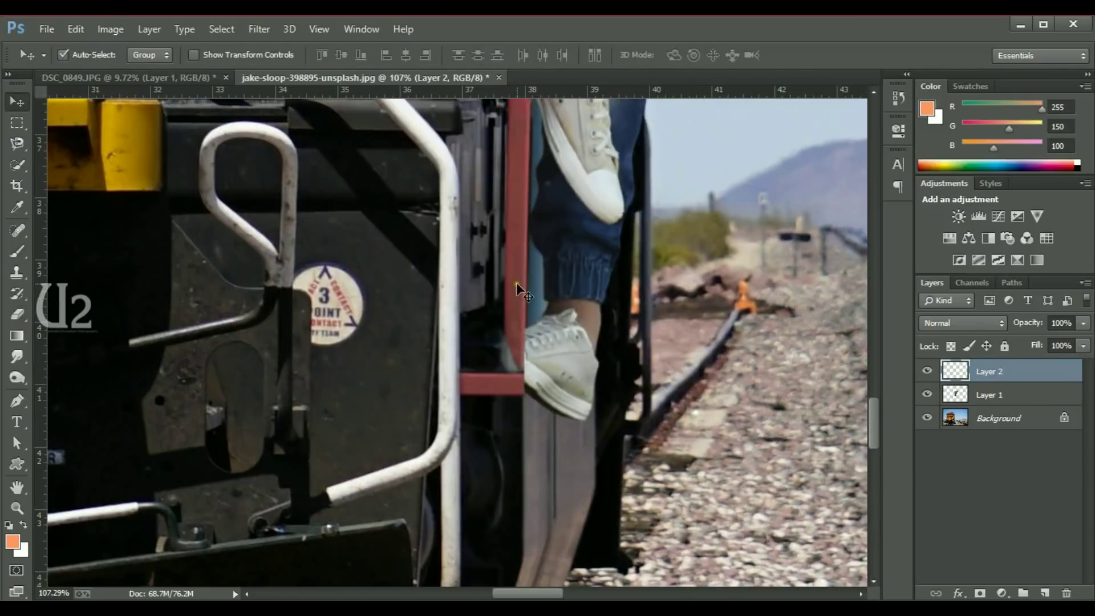
left_click(512, 282)
key("s")
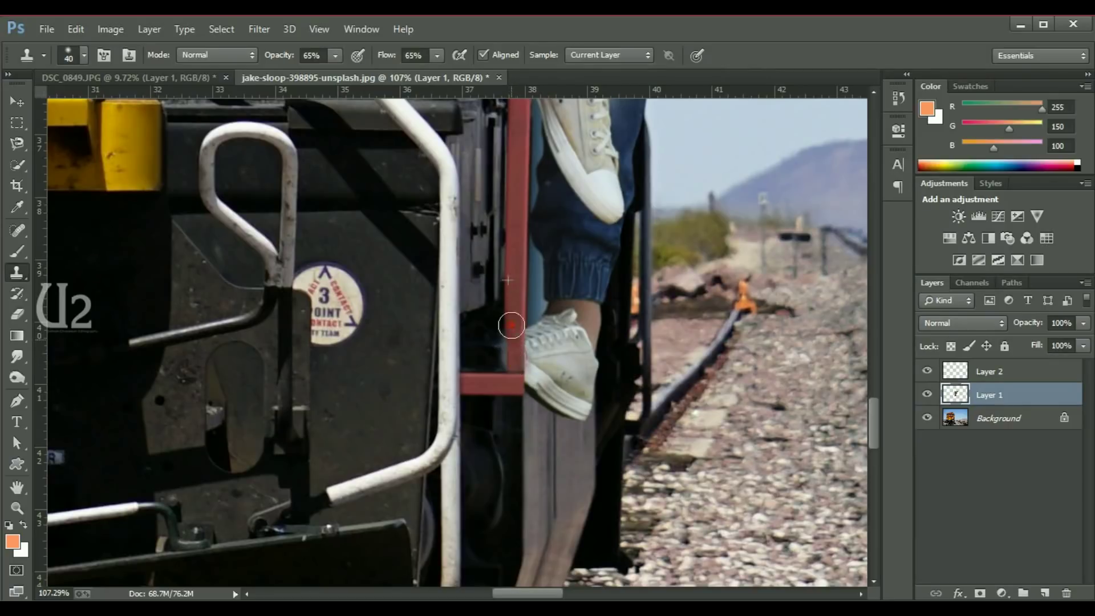
key("v")
key("ctrl+0")
Delete the container wall beside the man's raised arm using a feathered Pen-path selection
left_click_drag(513, 320, 558, 339)
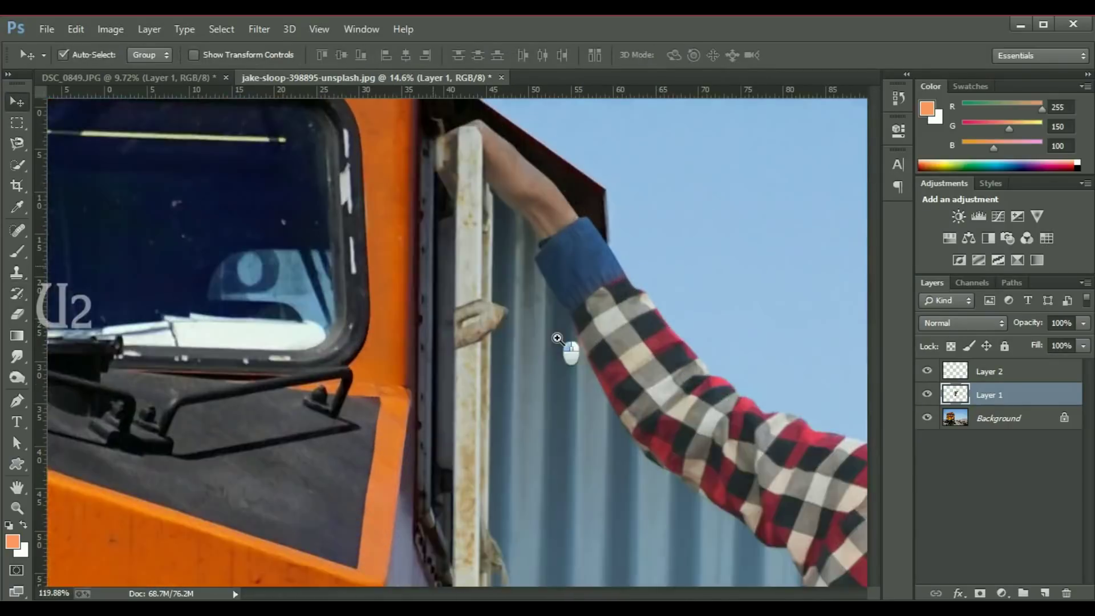
scroll(557, 339, "up", 1)
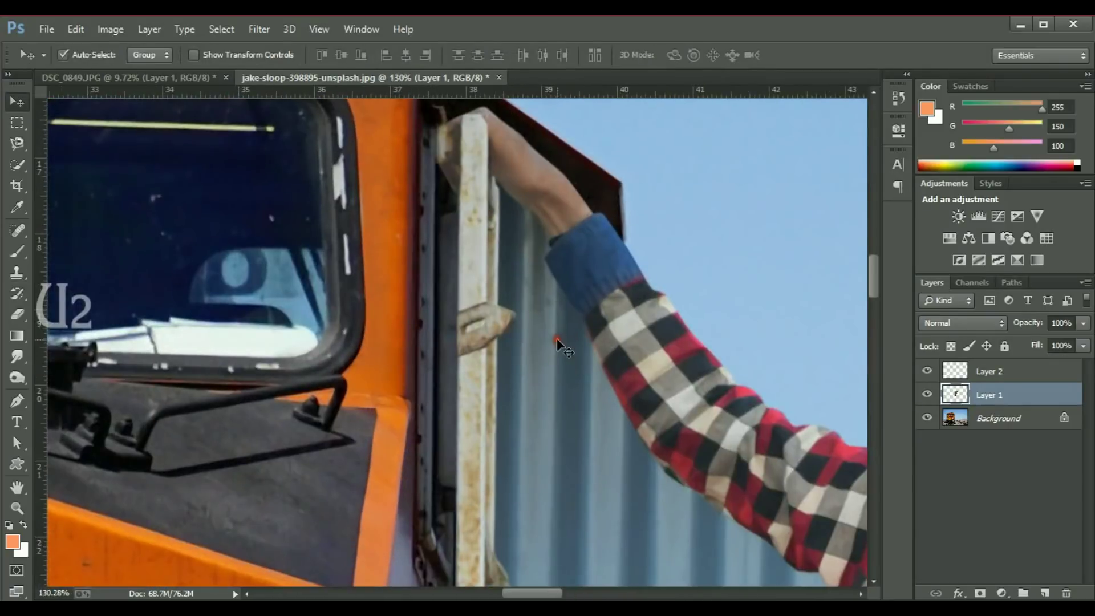
left_click(17, 164)
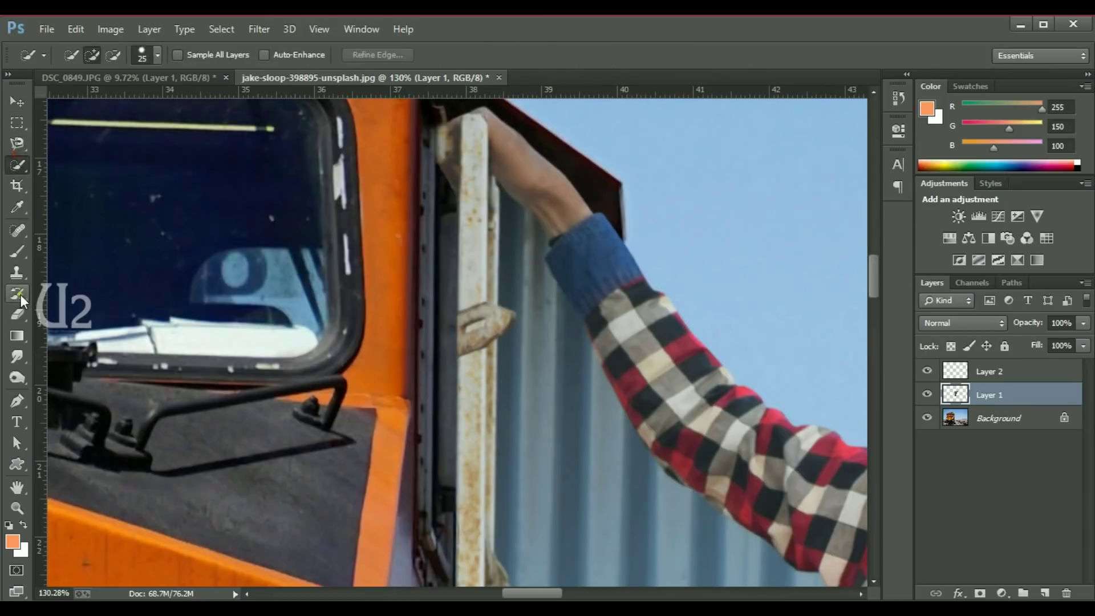
left_click(18, 400)
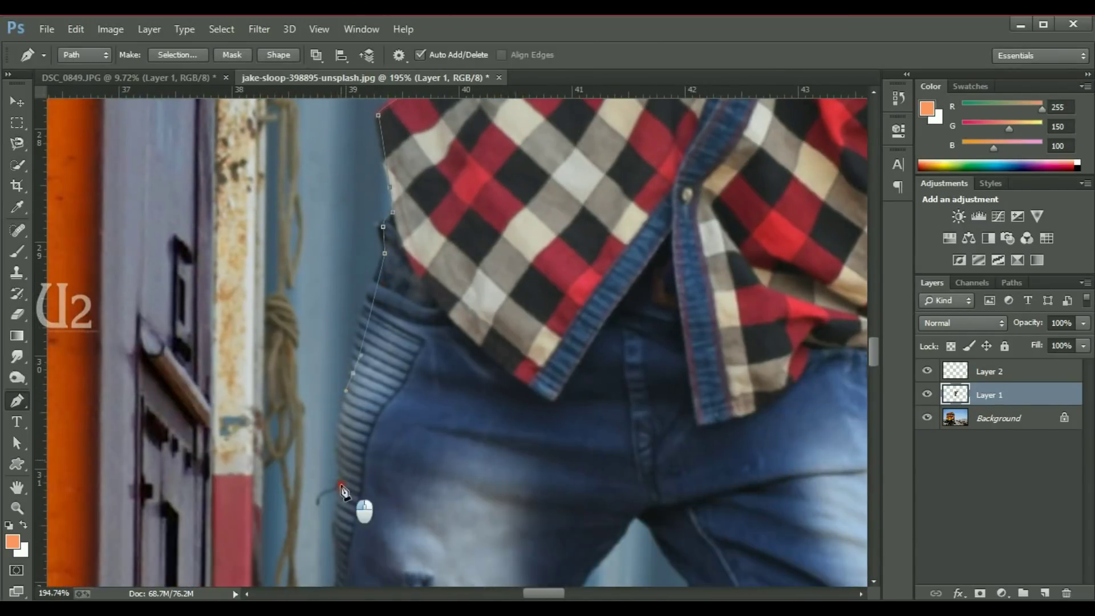
left_click(312, 378)
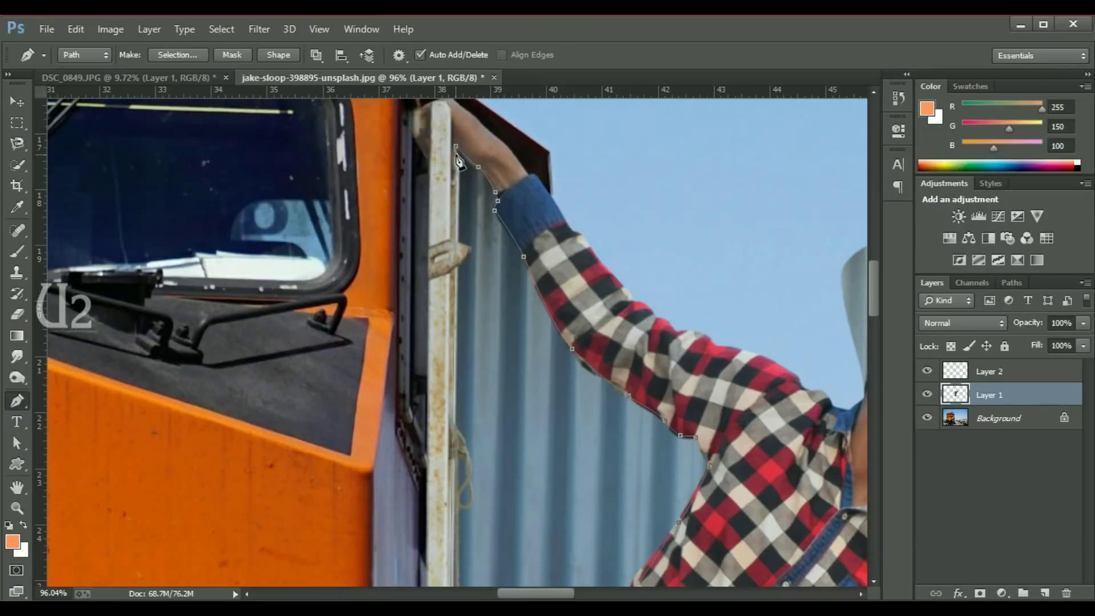
left_click(456, 148)
key("ctrl+Return")
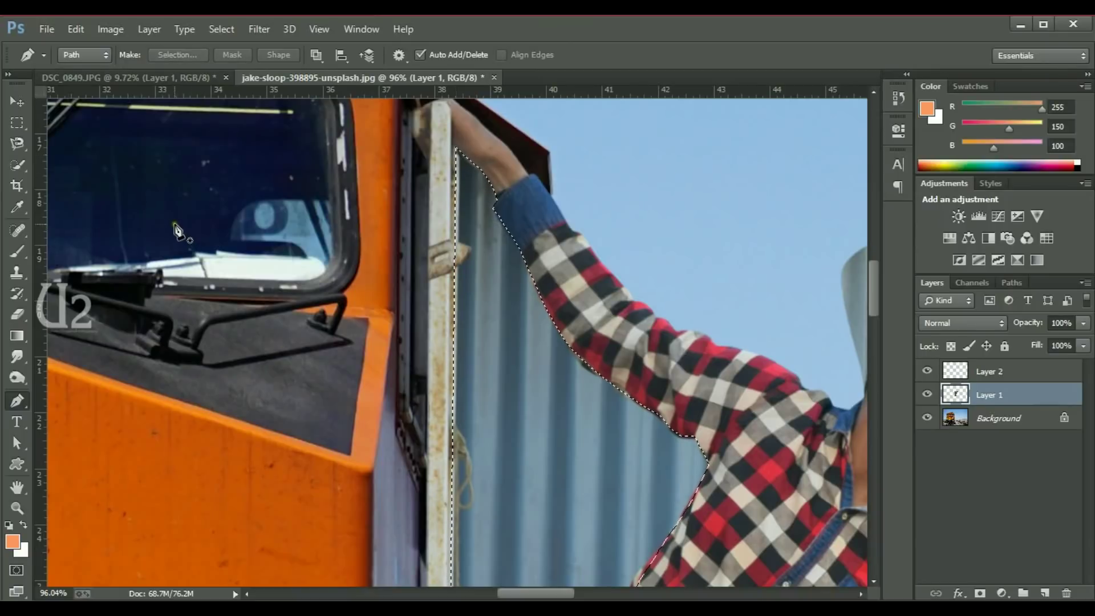
key("shift+F6")
key("Return")
key("Delete")
key("ctrl+d")
key("v")
key("ctrl+0")
Delete the old backdrop between the man's legs with a feathered Magnetic Lasso selection
key("p")
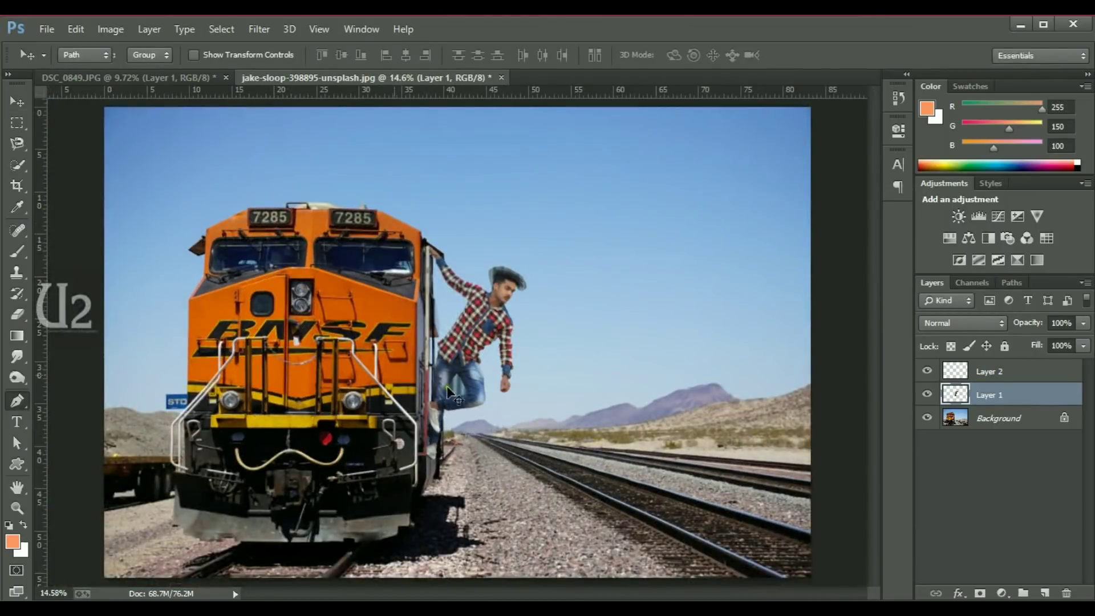
left_click(558, 409, "ctrl")
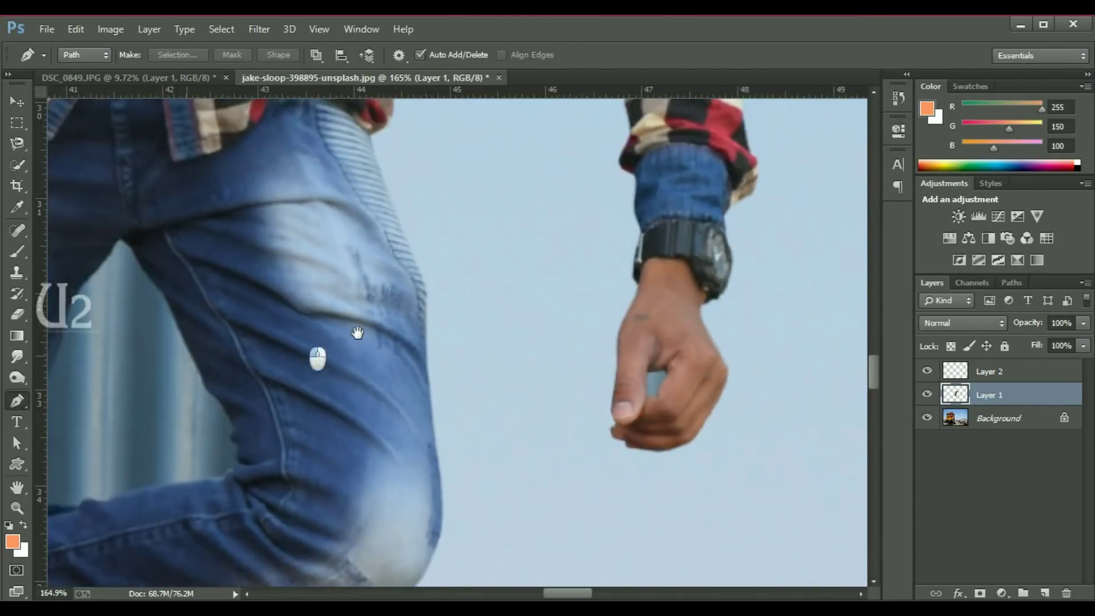
left_click_drag(317, 359, 476, 326)
left_click(21, 147)
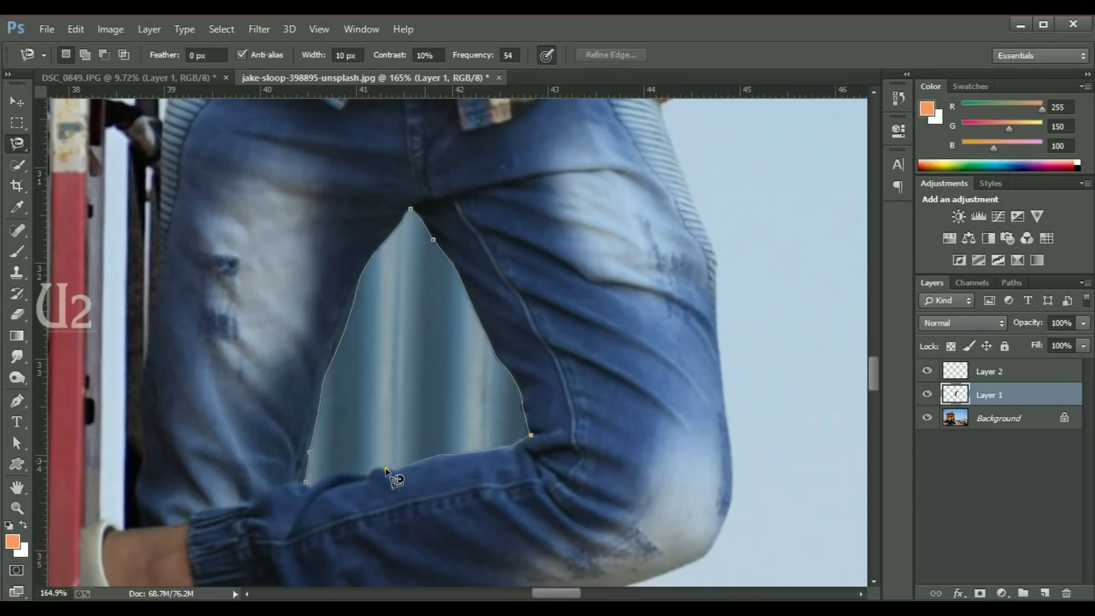
left_click(308, 483)
key("shift+F6")
key("Return")
key("Delete")
key("v")
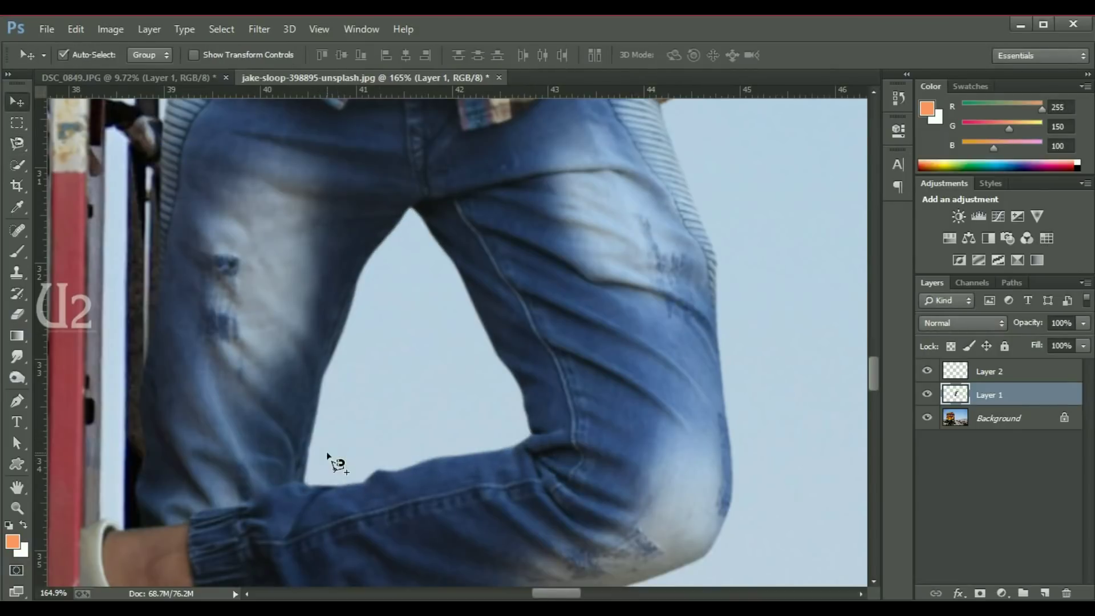
key("ctrl+0")
key("l")
left_click_drag(393, 422, 611, 448)
Erase the leftover pixels beside the red ladder bar on Layer 1
key("v")
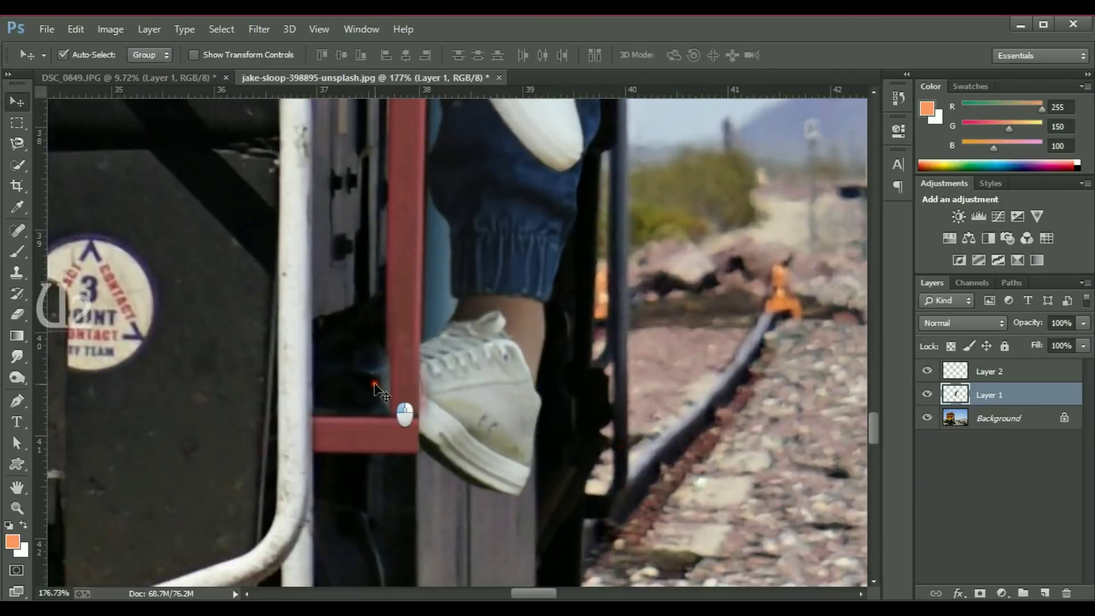
key("e")
mouse_move(378, 401)
left_mouse_down()
mouse_move(377, 324)
mouse_move(375, 406)
mouse_move(381, 383)
left_mouse_up()
key("v")
Duplicate the red rung and stretch the copy to about 199% height beneath the shoe
key("ctrl+t")
left_click_drag(419, 353, 419, 299)
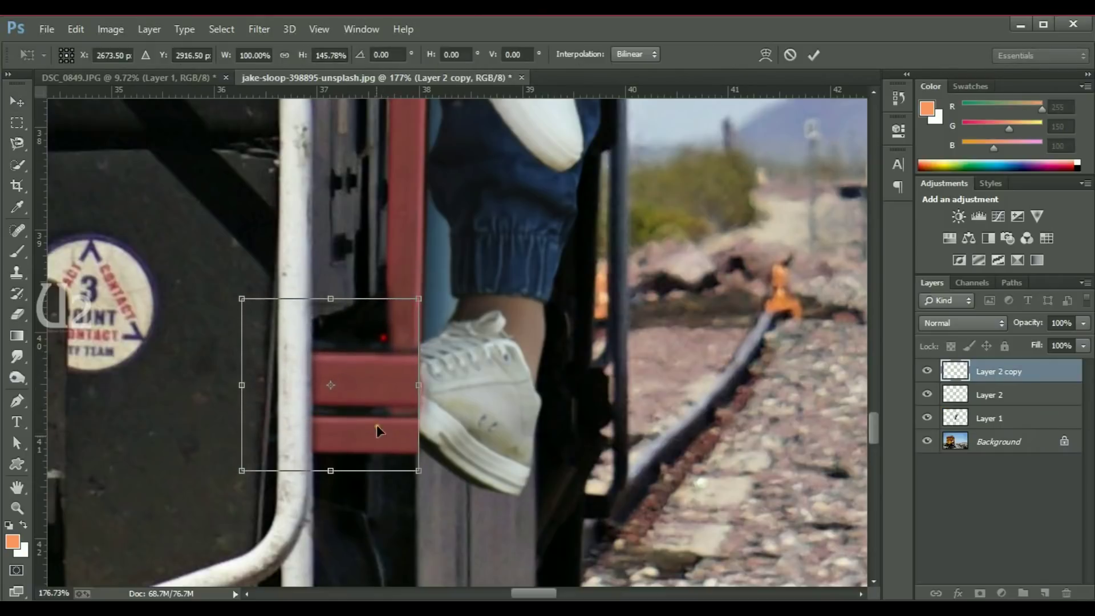
left_click_drag(382, 474, 386, 502)
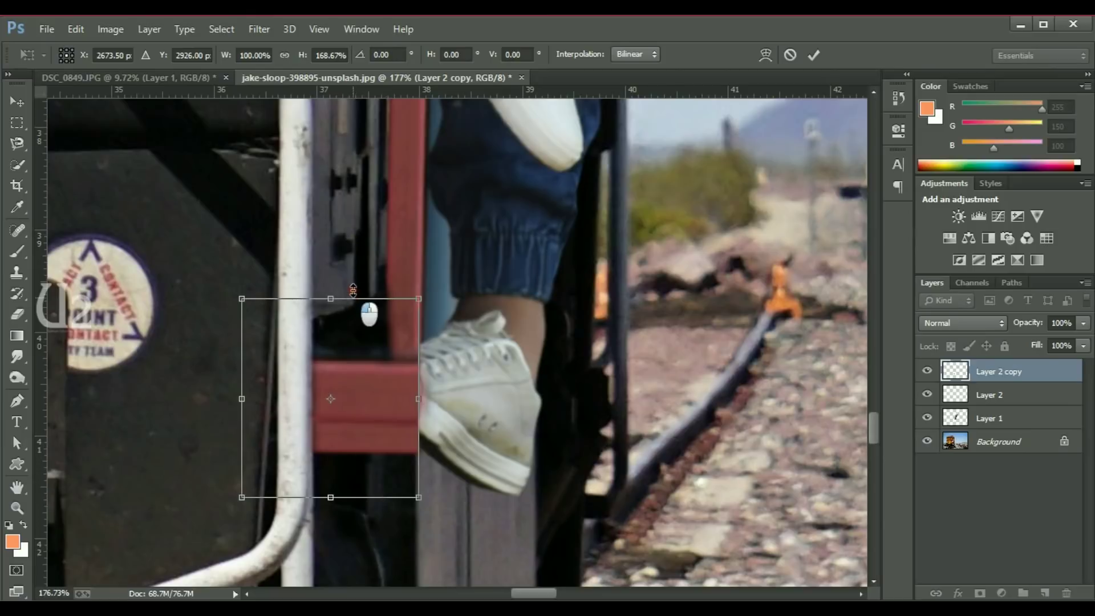
left_click_drag(353, 291, 353, 261)
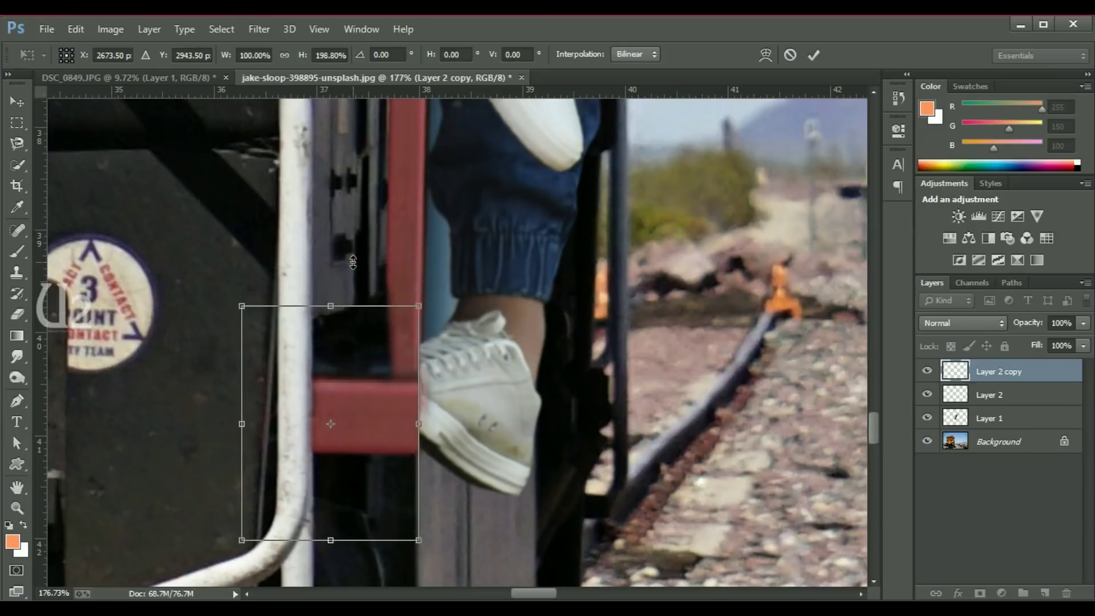
key("Return")
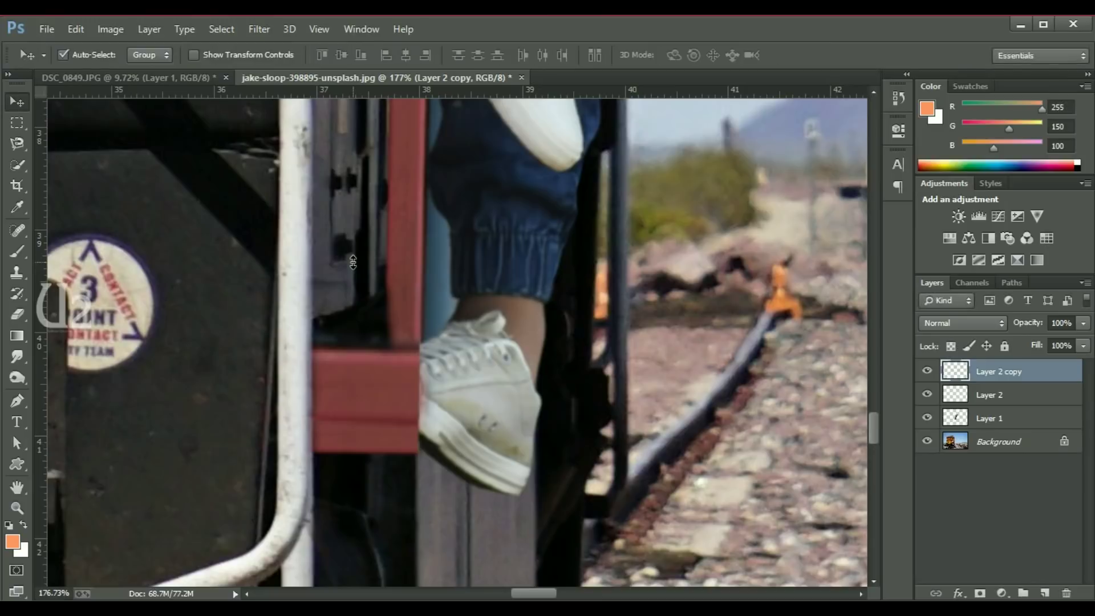
key("ctrl+0")
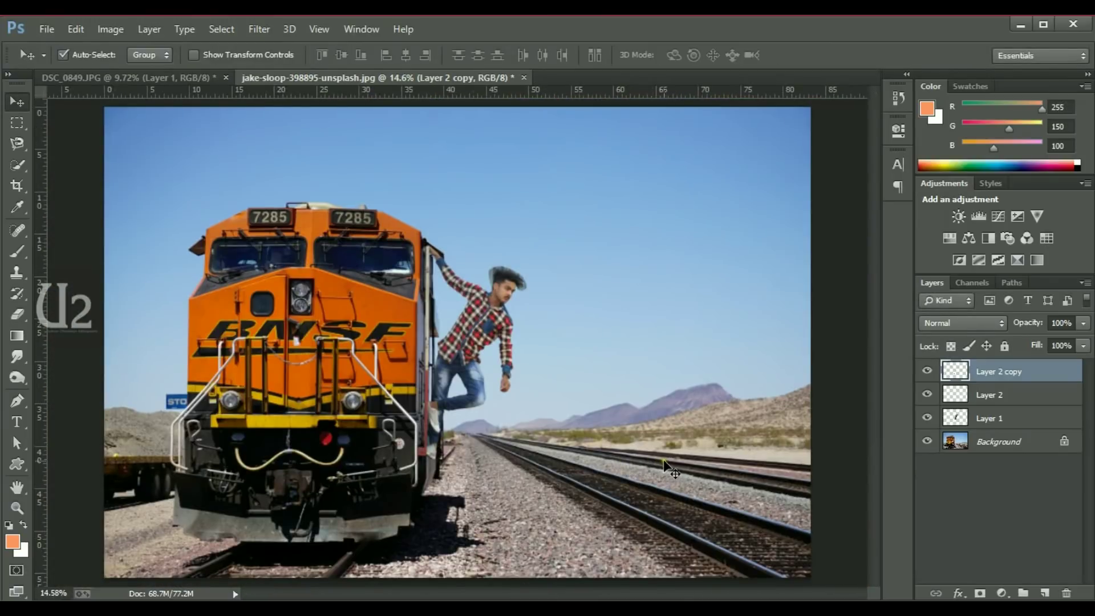
left_click(468, 467)
Crop both sides inward to a tall portrait frame around the locomotive cab and hanging man
key("ctrl+0")
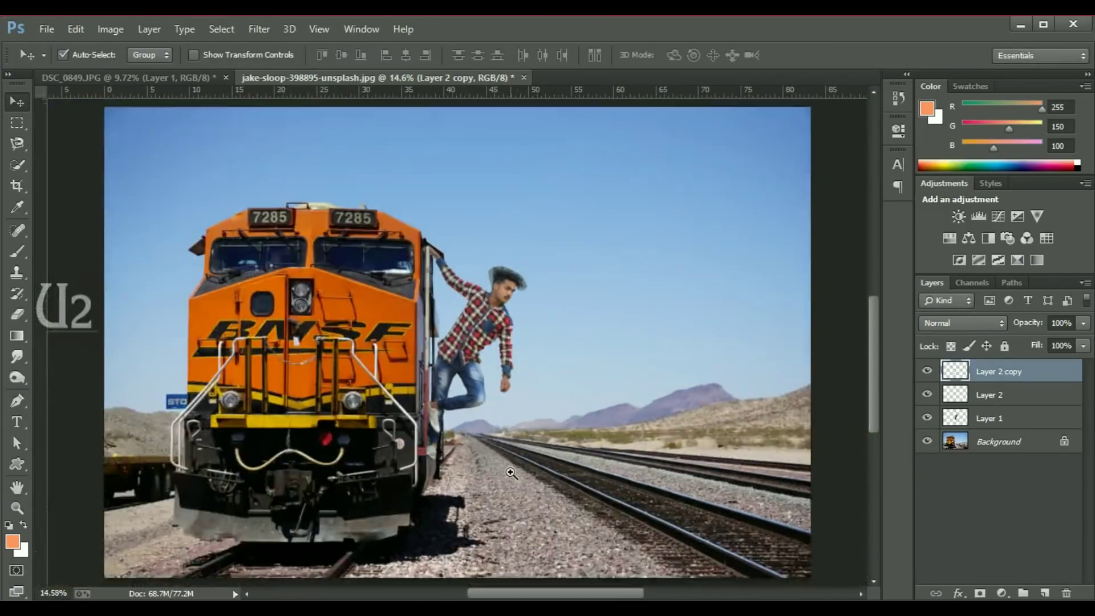
left_click(17, 184)
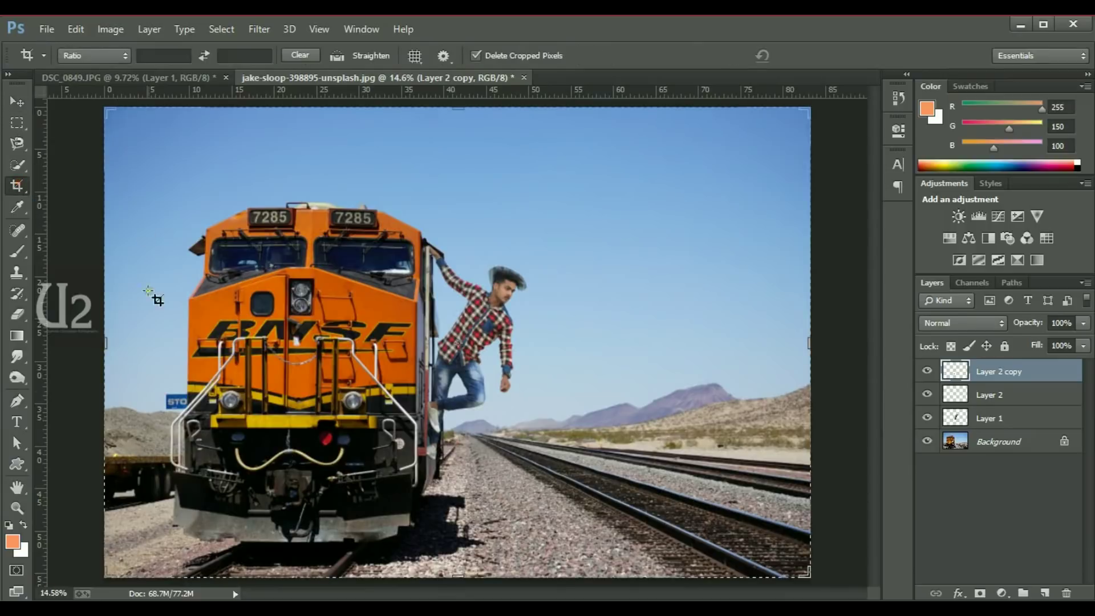
left_click_drag(94, 340, 180, 349)
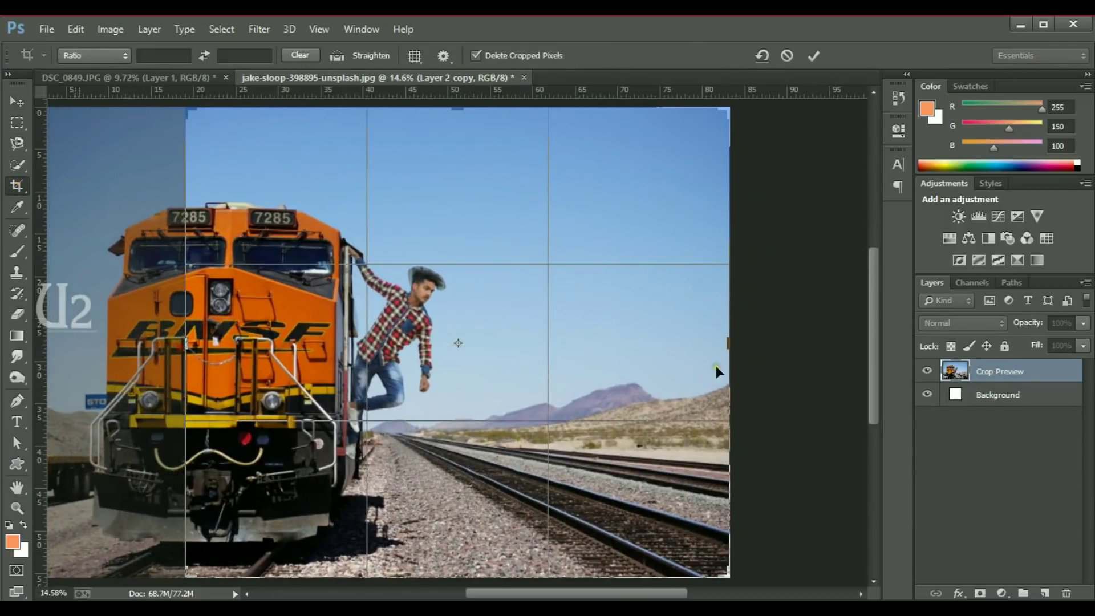
left_click_drag(728, 342, 614, 344)
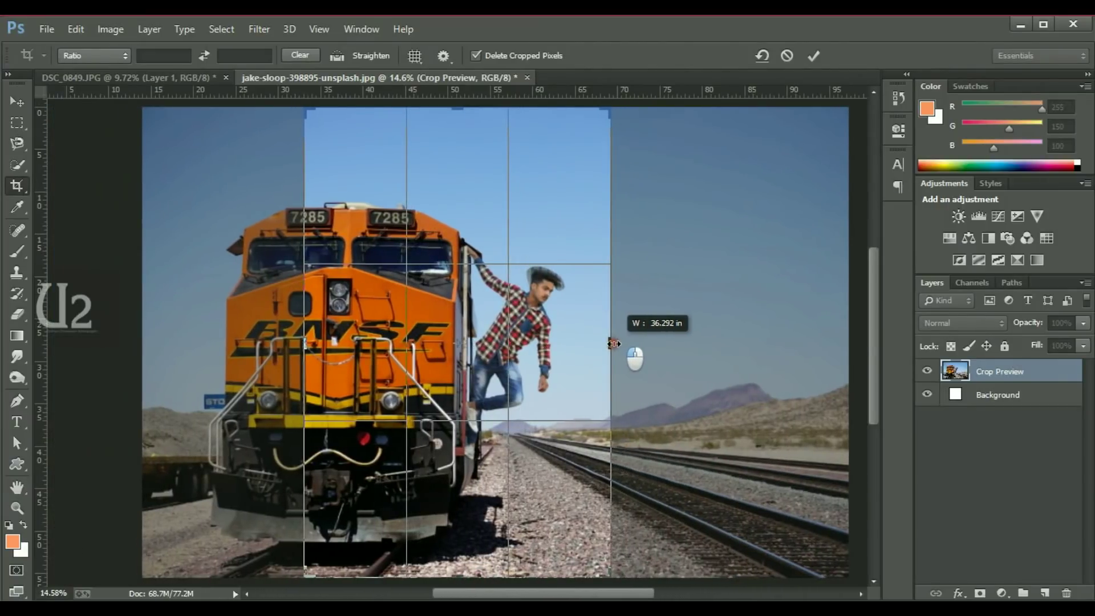
left_click_drag(305, 298, 313, 297)
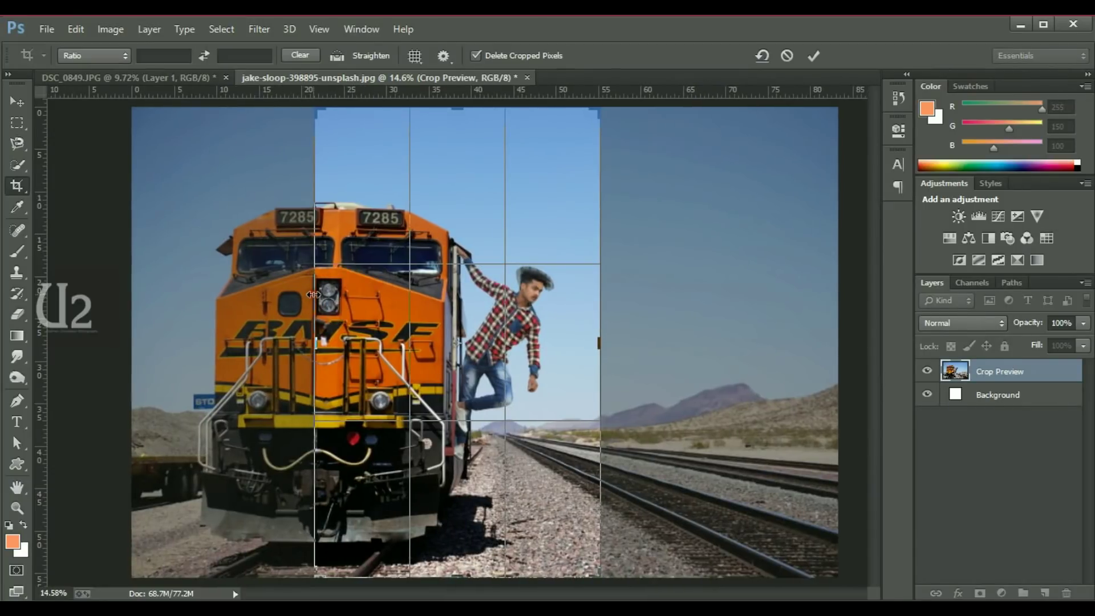
key("Return")
key("v")
scroll(599, 301, "up", 2)
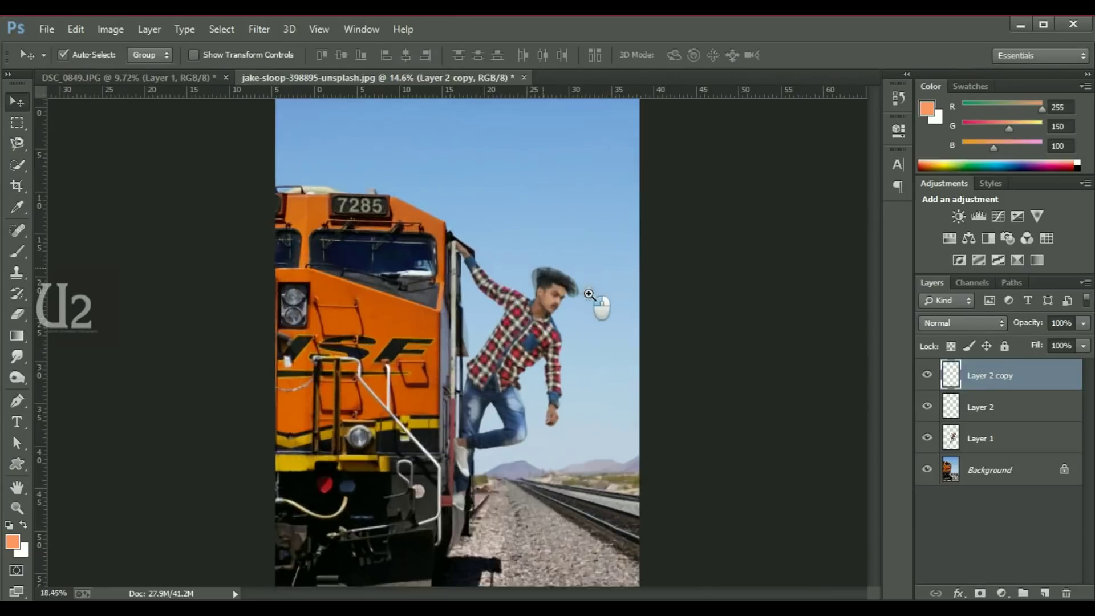
On Layer 1, erase the leftover grey edge between the man's ear and the sky
scroll(649, 331, "up", 4)
scroll(660, 329, "up", 3)
scroll(660, 329, "up", 2)
scroll(672, 335, "up", 2)
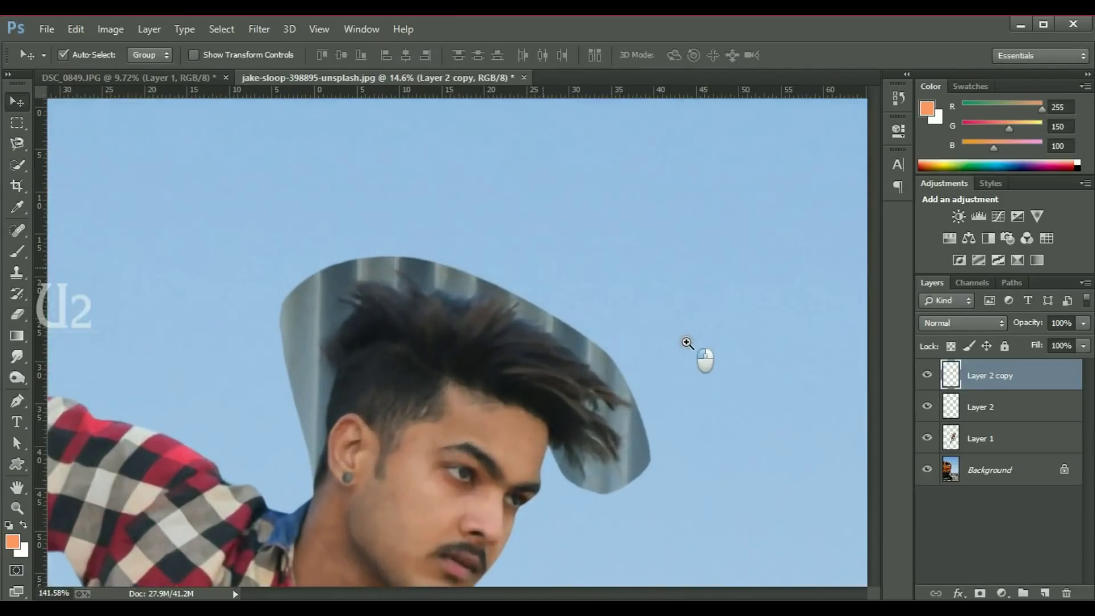
left_click(489, 370)
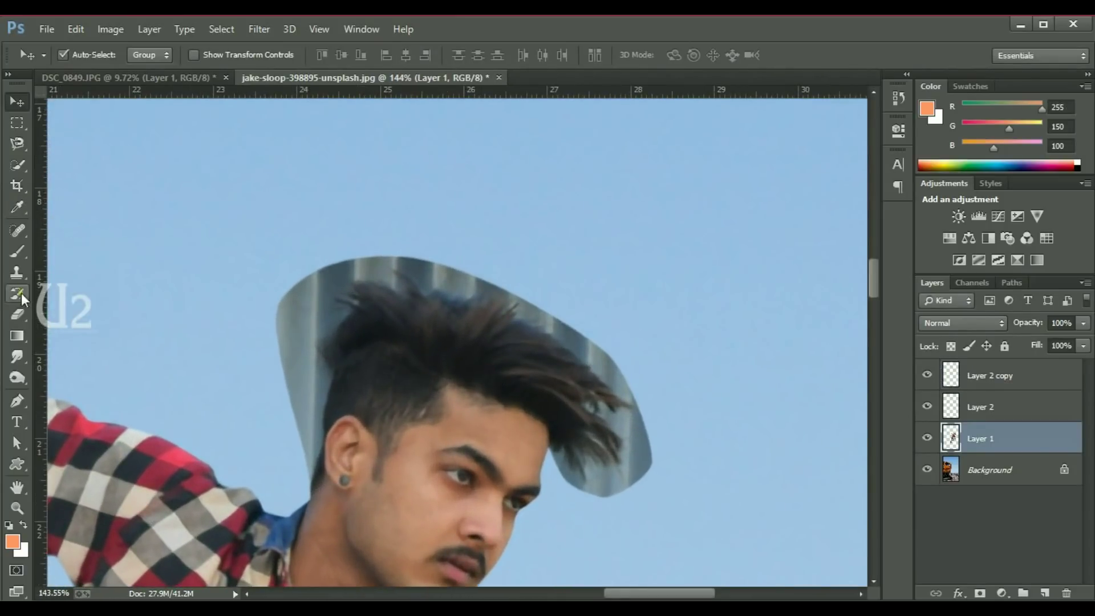
left_click(17, 314)
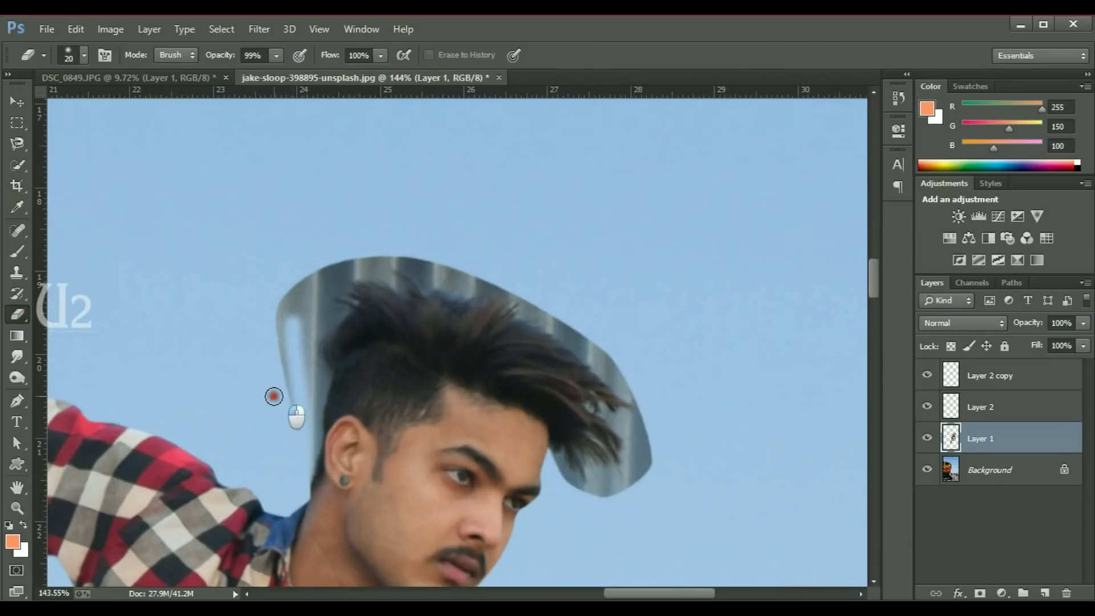
key("v")
scroll(335, 454, "up", 5)
scroll(335, 454, "down", 2)
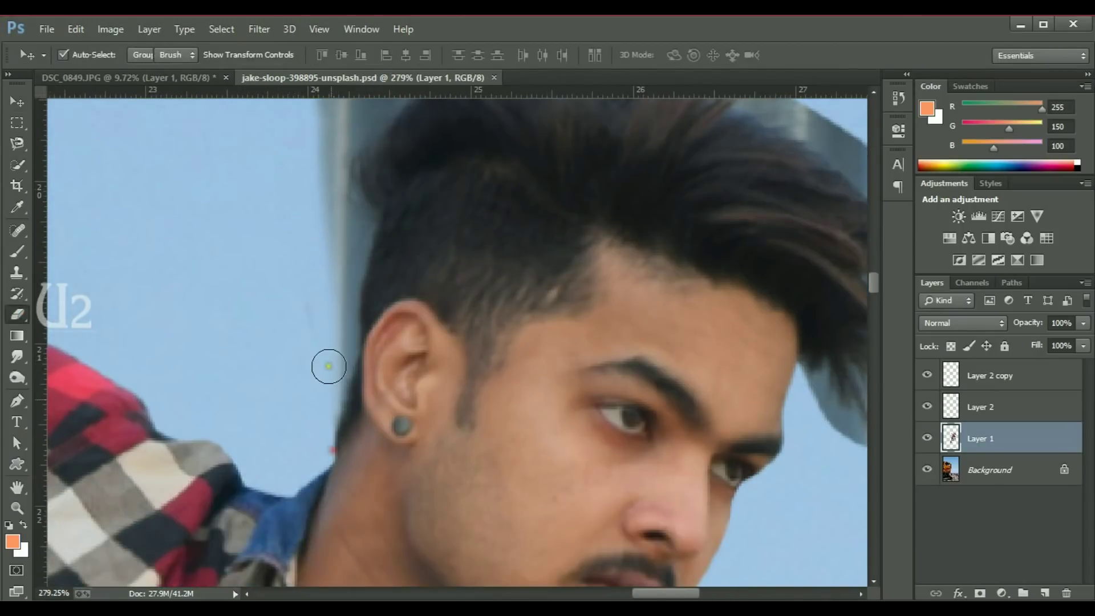
key("e")
left_click_drag(332, 411, 339, 384)
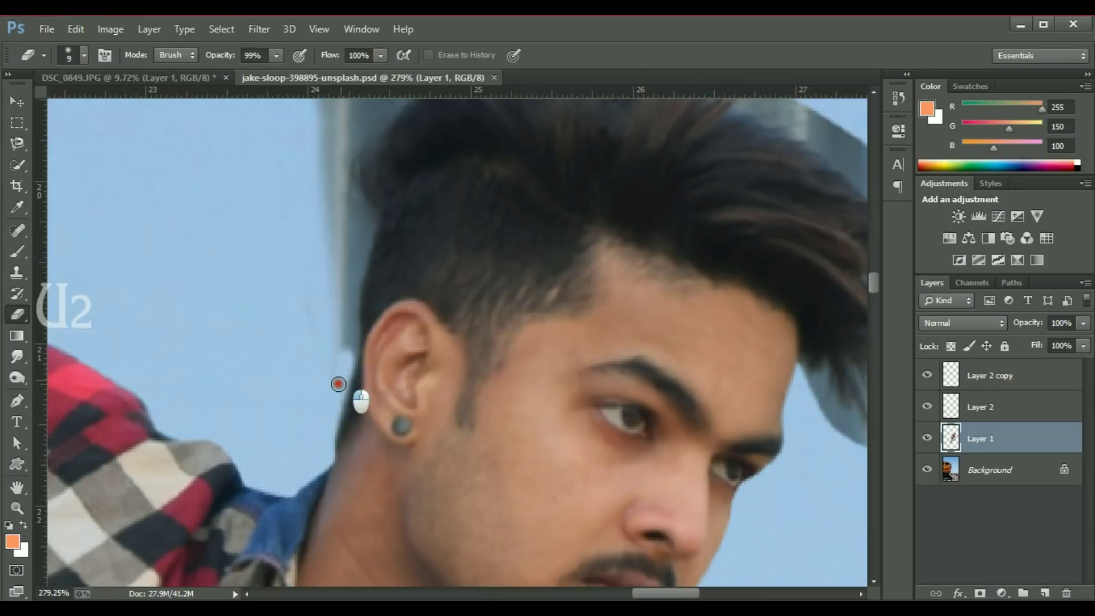
left_click_drag(348, 339, 367, 123)
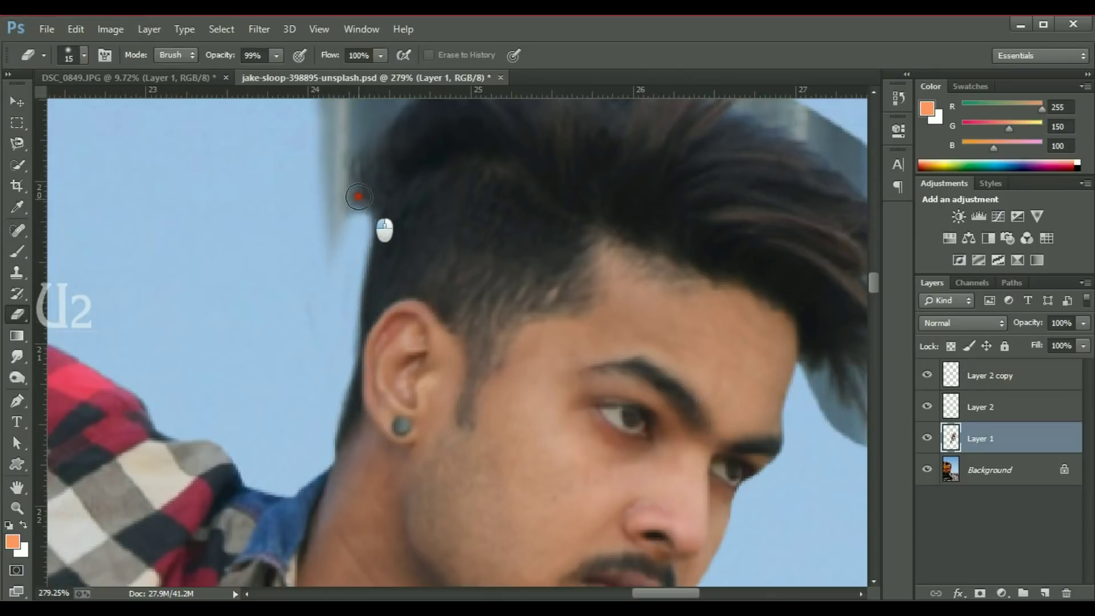
Erase the grey band along the top of the hair and the grey patches near the hair tips
left_click_drag(356, 194, 243, 400)
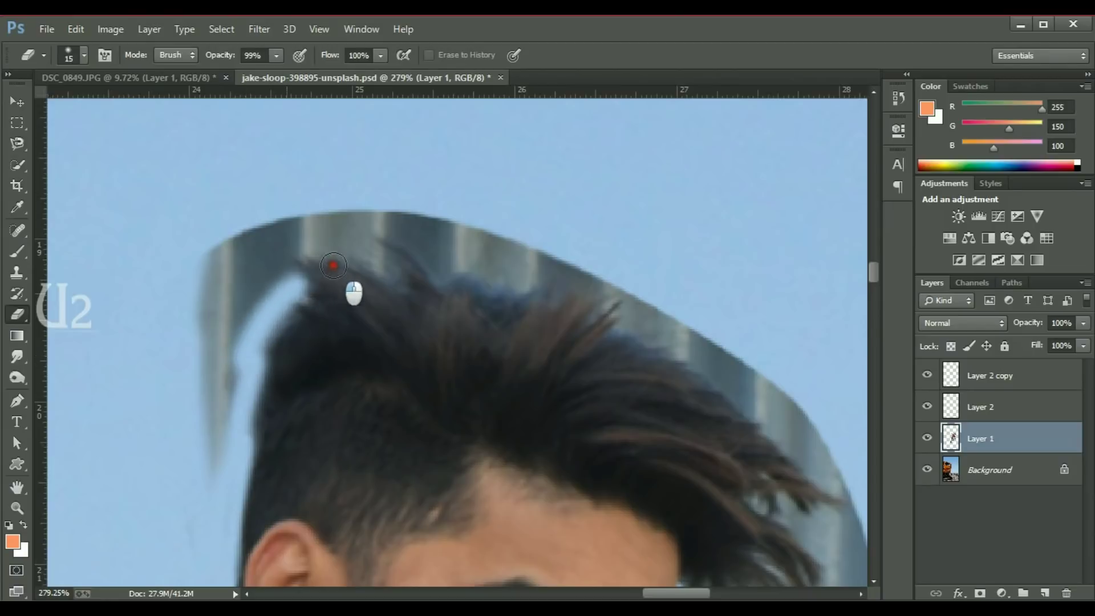
mouse_move(245, 359)
left_mouse_down()
mouse_move(665, 299)
mouse_move(611, 204)
left_mouse_up()
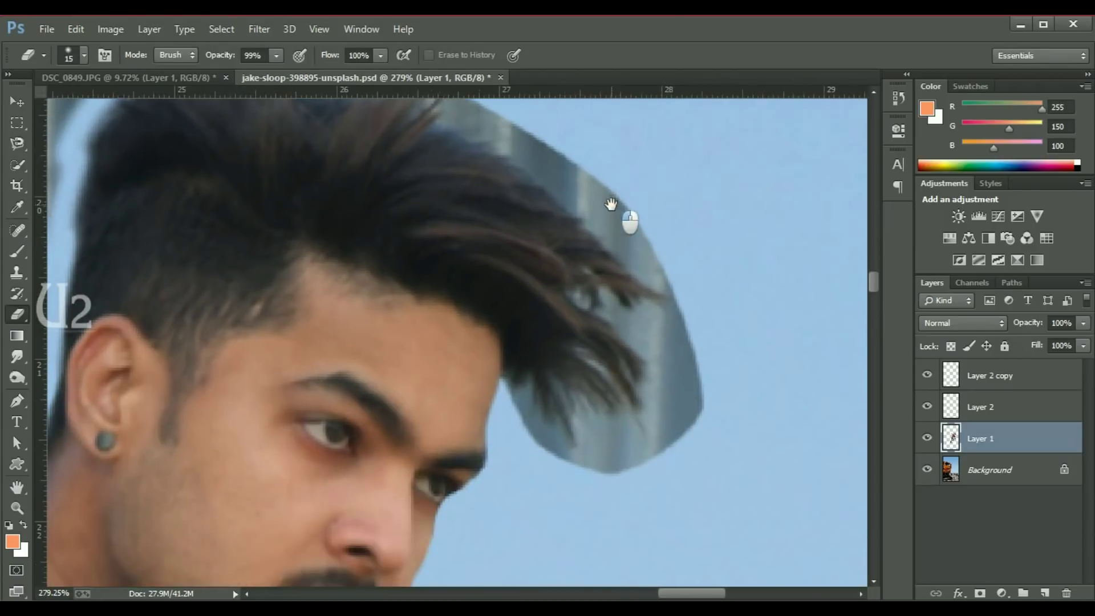
left_click_drag(525, 411, 562, 476)
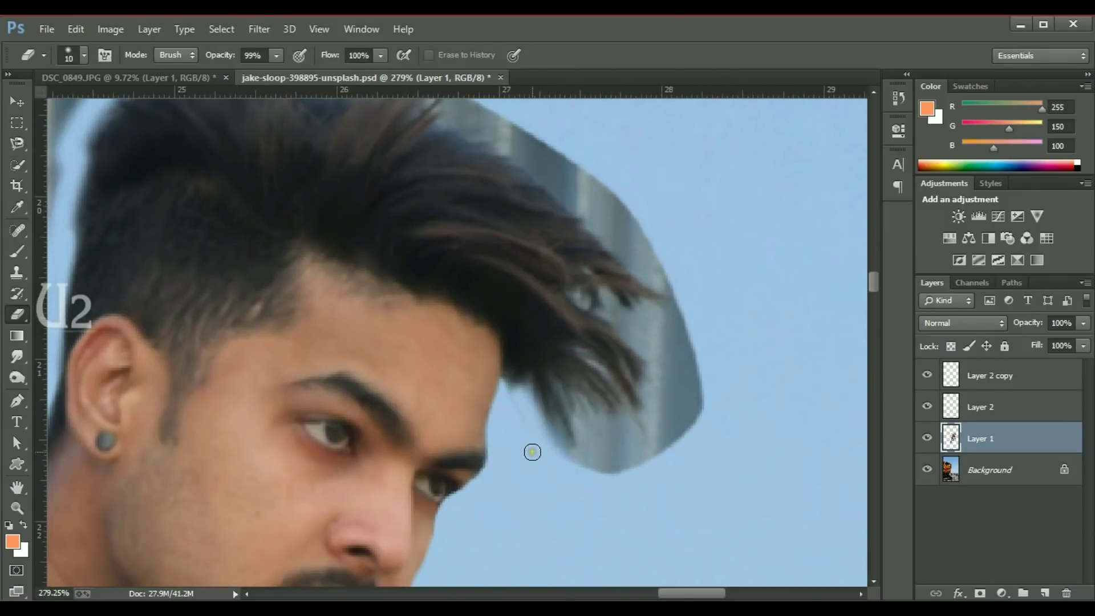
key("bracketright")
mouse_move(516, 421)
left_mouse_down()
mouse_move(573, 440)
mouse_move(618, 420)
mouse_move(625, 319)
mouse_move(665, 306)
mouse_move(693, 374)
mouse_move(553, 139)
mouse_move(686, 364)
mouse_move(661, 459)
left_mouse_up()
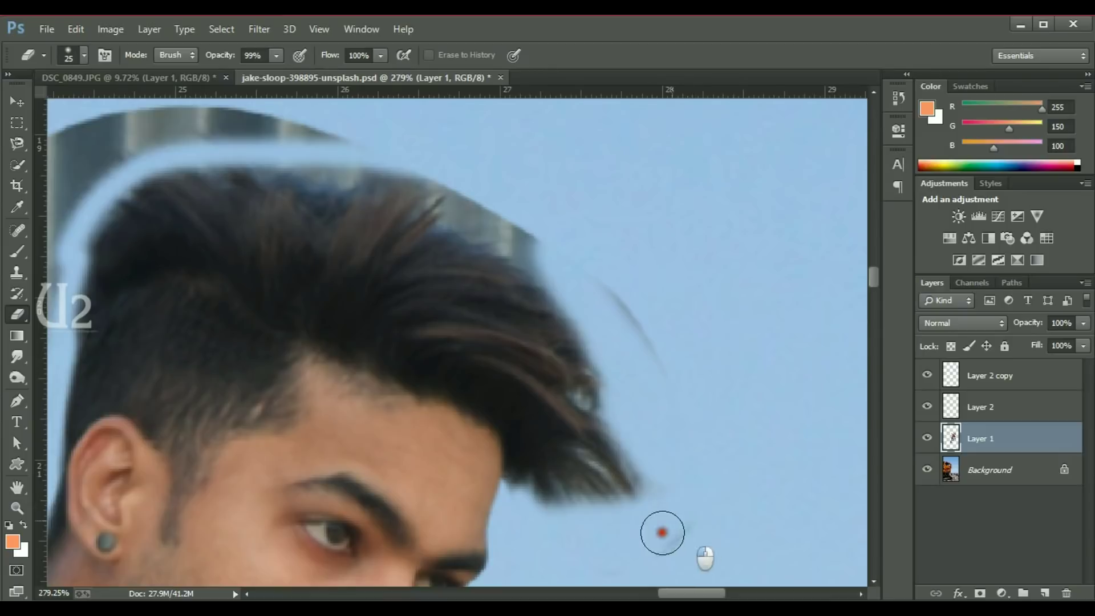
mouse_move(580, 269)
left_mouse_down()
mouse_move(420, 183)
mouse_move(169, 134)
mouse_move(547, 225)
left_mouse_up()
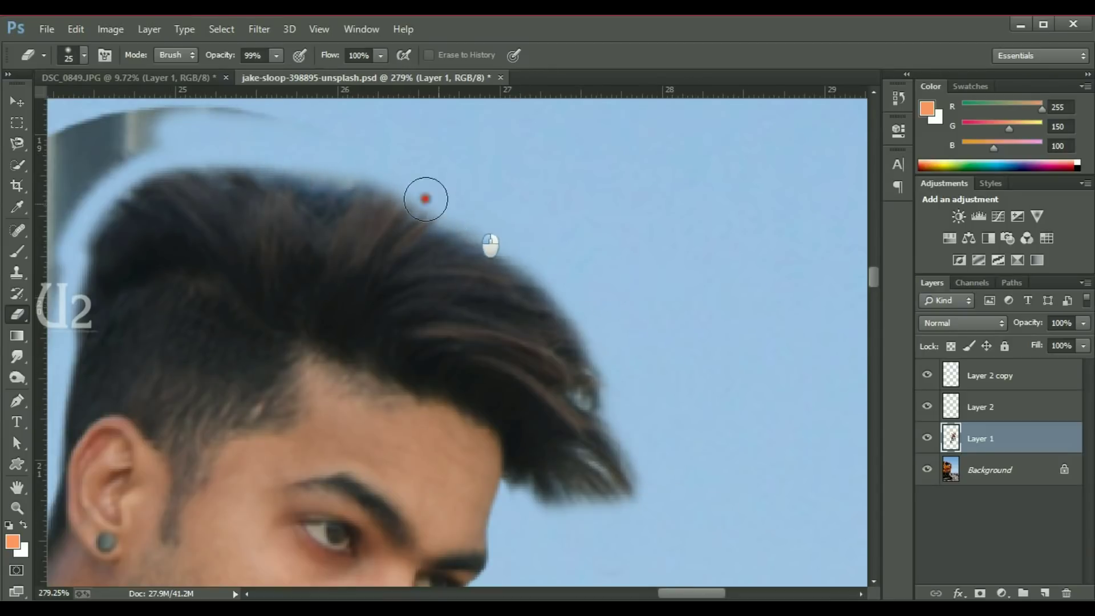
left_click_drag(269, 148, 592, 172)
mouse_move(357, 398)
left_mouse_down()
mouse_move(365, 333)
mouse_move(318, 242)
mouse_move(357, 268)
mouse_move(555, 146)
mouse_move(455, 134)
left_mouse_up()
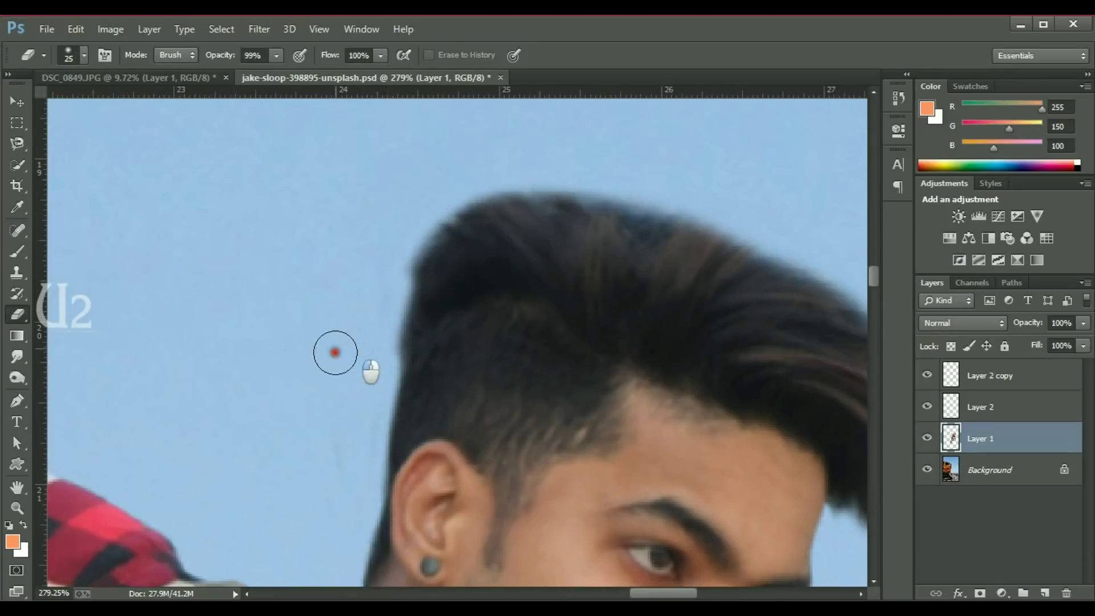
key("v")
key("ctrl+minus")
key("ctrl+minus")
key("ctrl+minus")
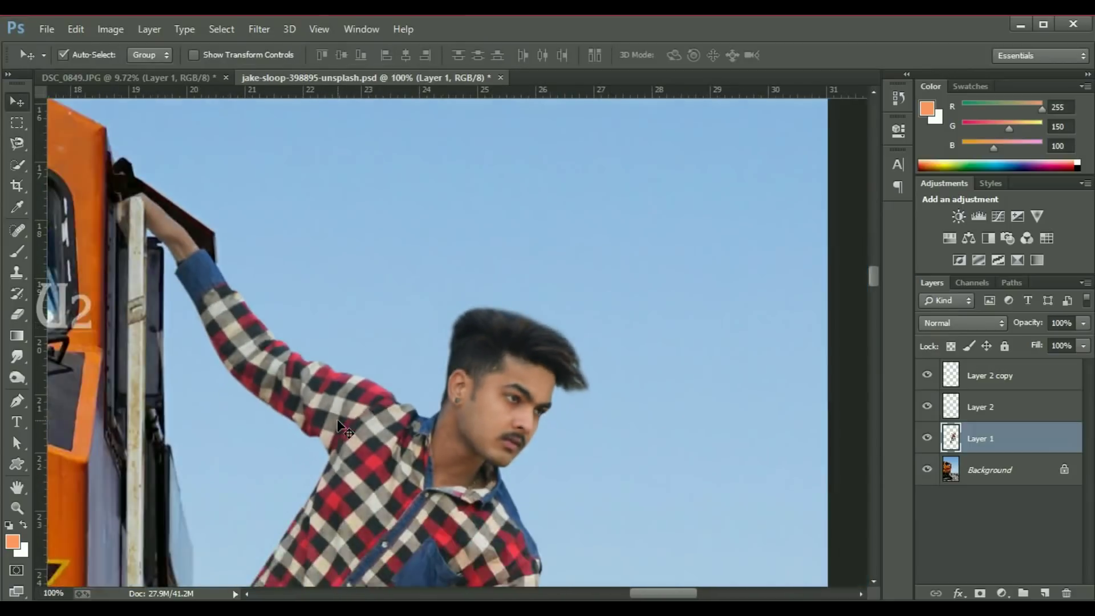
Set up the Smudge tool with a scattered bristle brush tip at a larger size
left_click(16, 360)
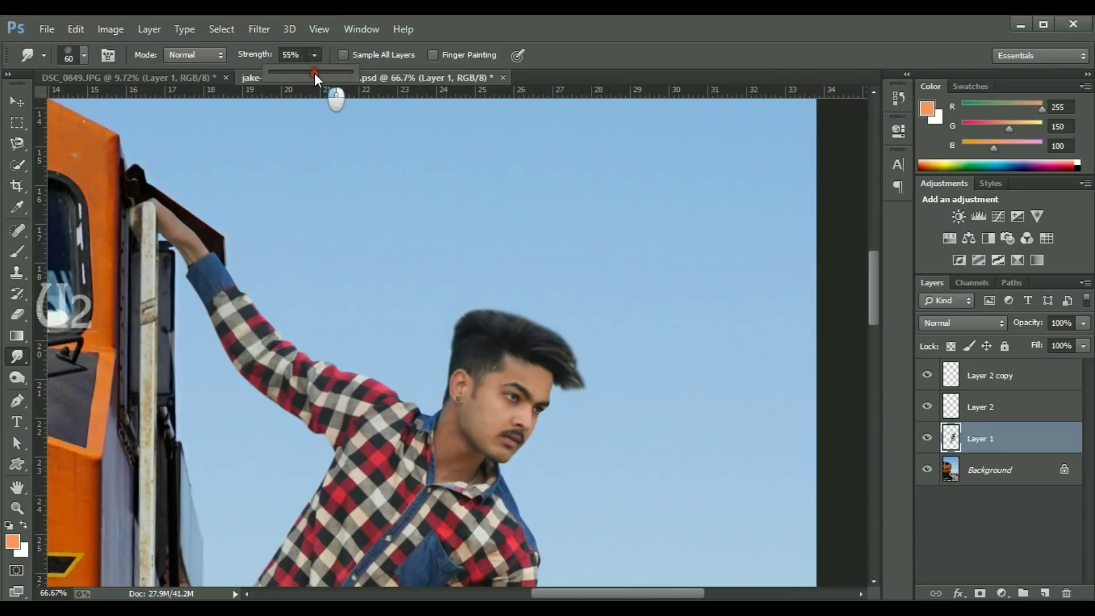
left_click(71, 60)
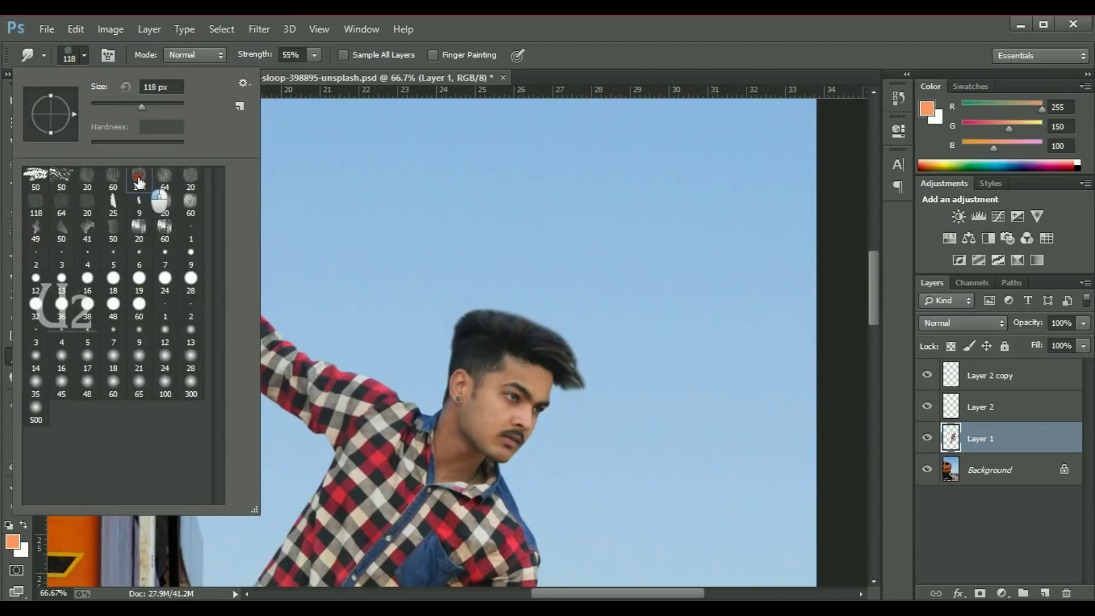
left_click(552, 265)
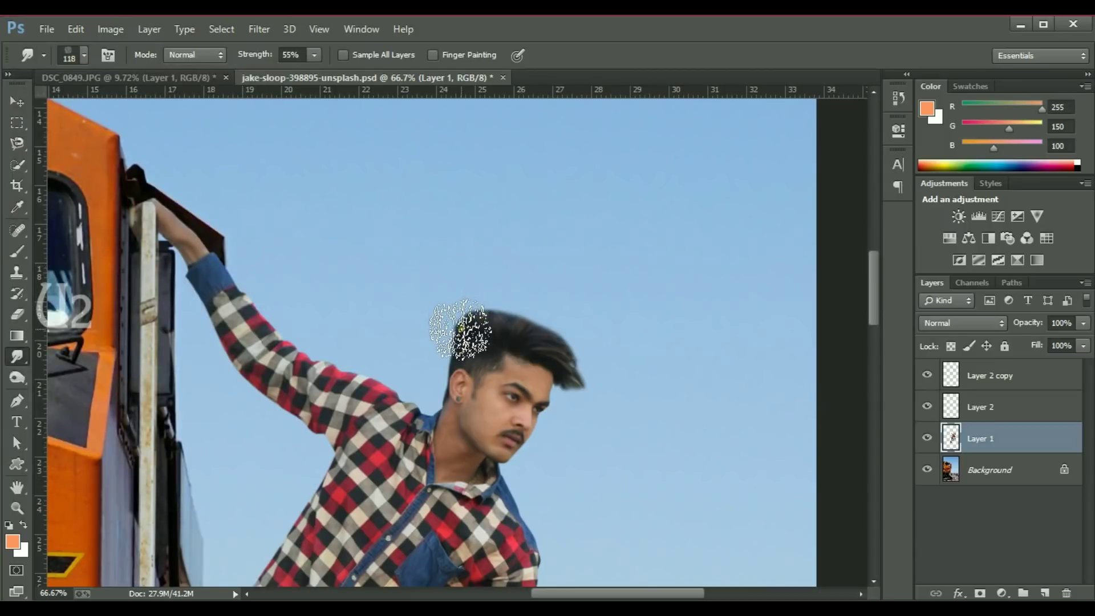
key("e")
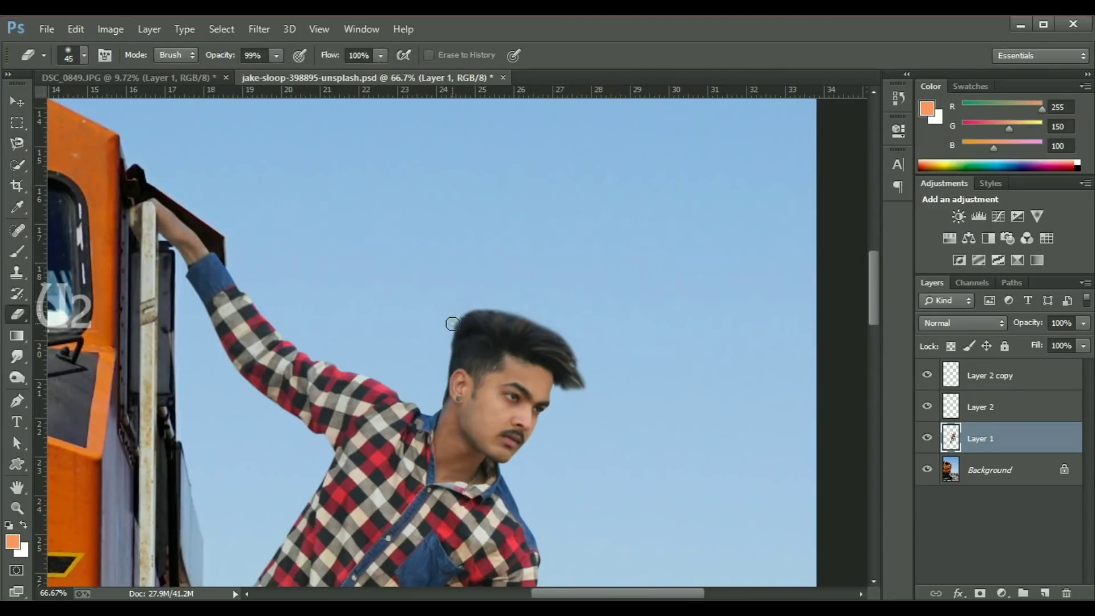
left_click(16, 356)
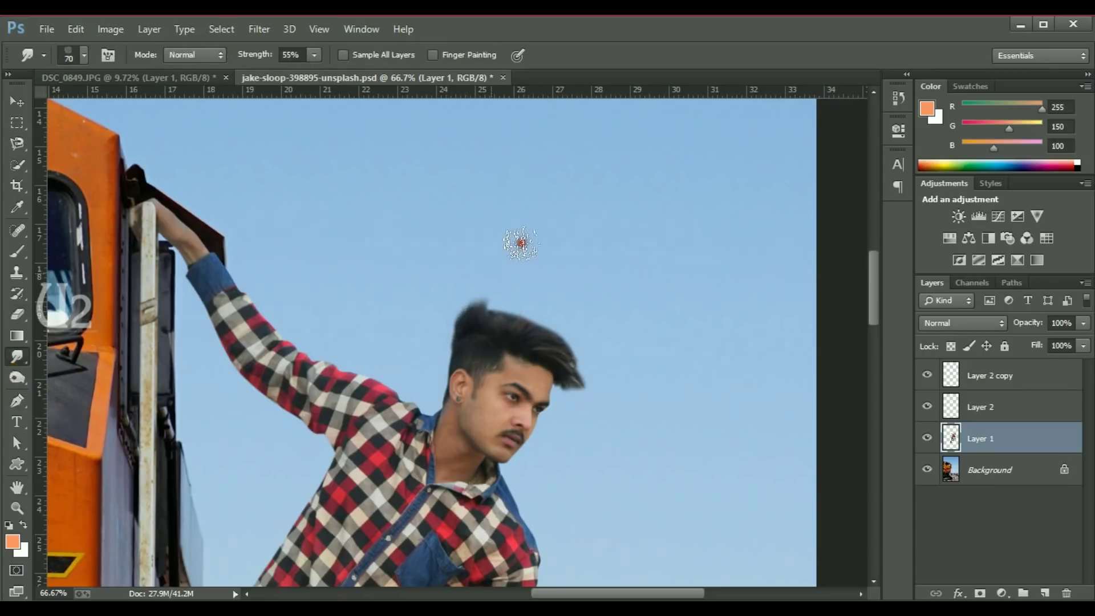
key("bracketright")
key("bracketright")
key("bracketright")
Smudge the hair tips upward and outward to the right into the sky
left_click_drag(536, 306, 548, 264)
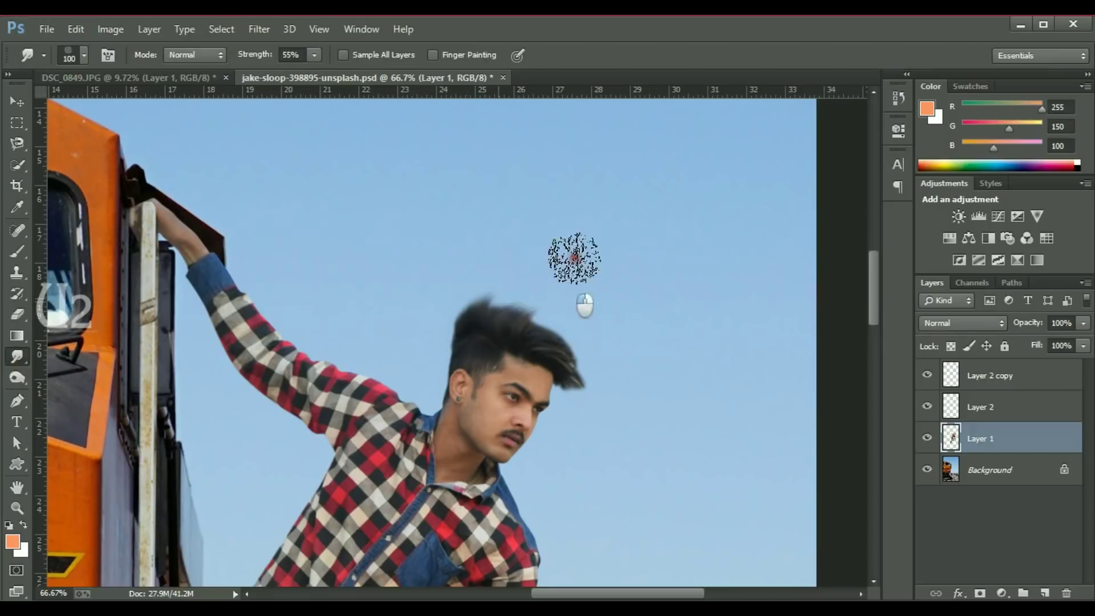
key("bracketleft")
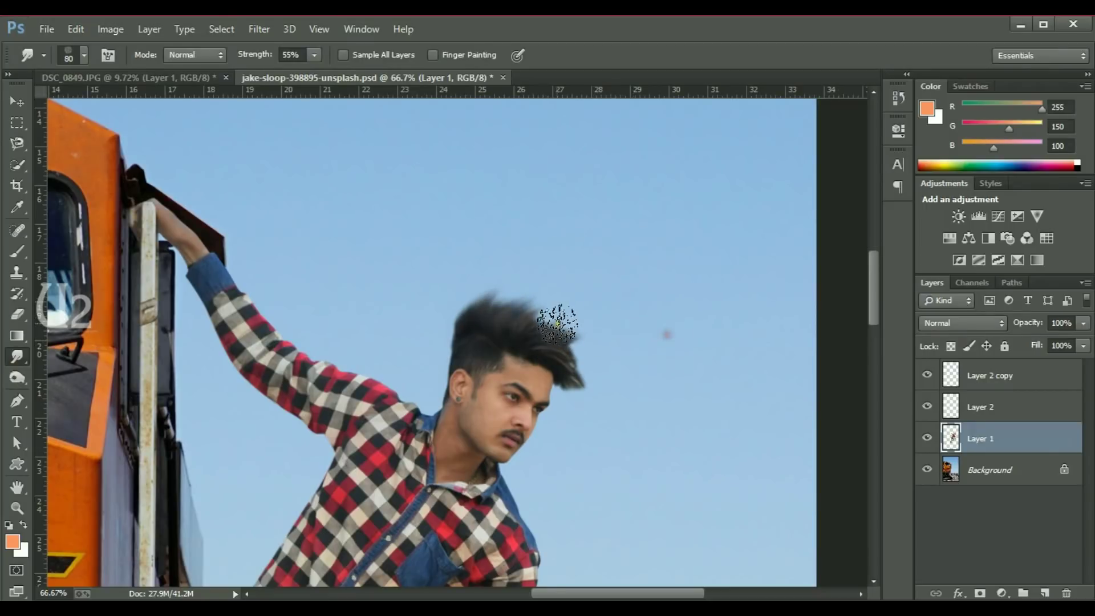
left_click_drag(560, 346, 630, 427)
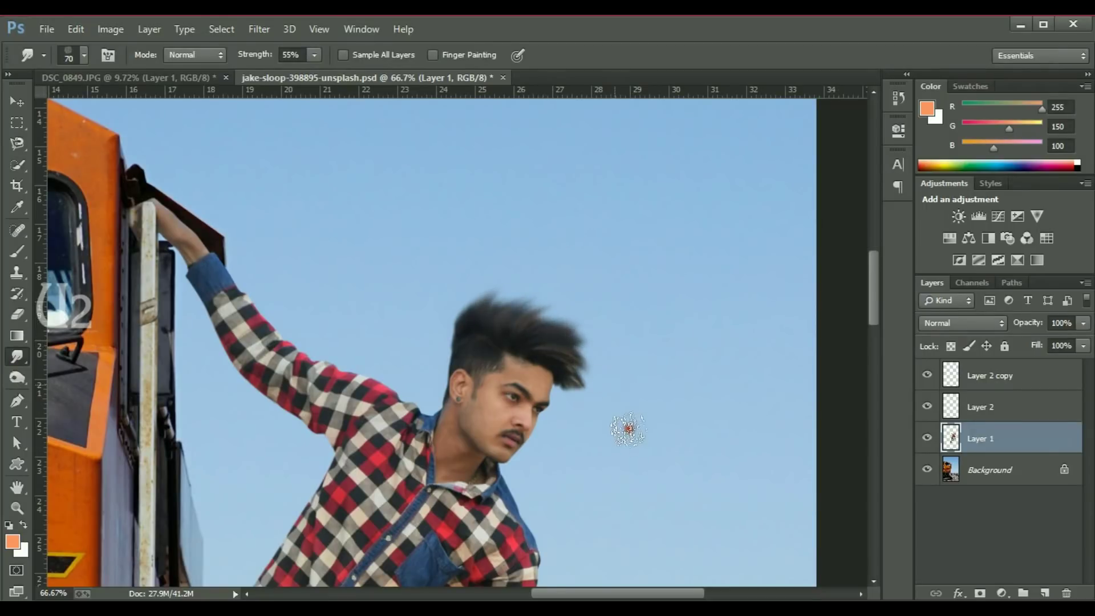
left_click_drag(575, 355, 653, 396)
key("bracketright")
key("bracketright")
key("bracketright")
key("bracketleft")
key("bracketleft")
key("bracketleft")
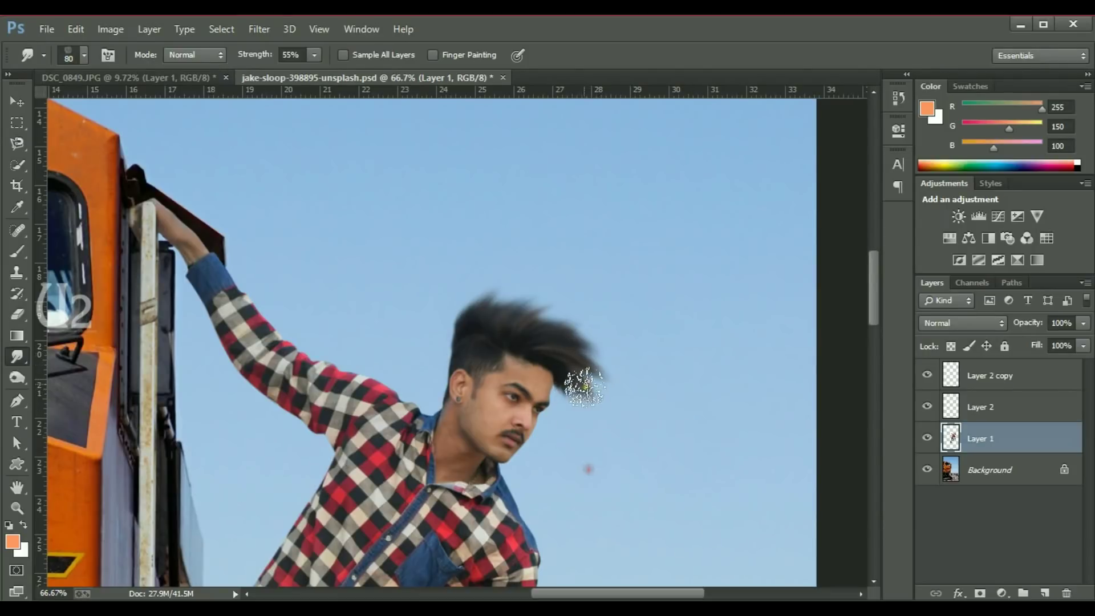
key("bracketleft")
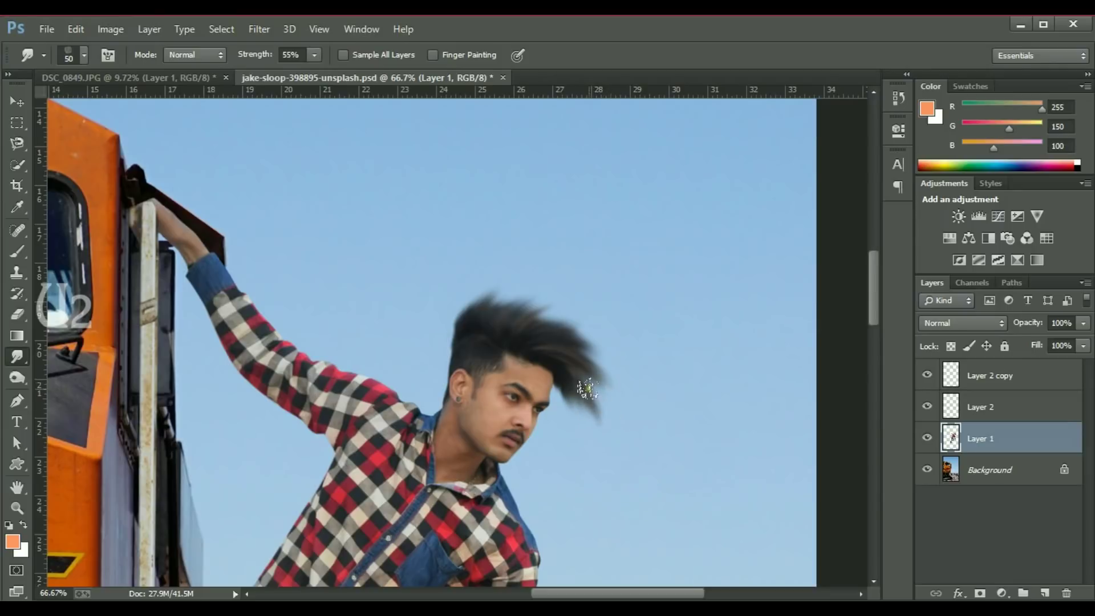
key("bracketleft")
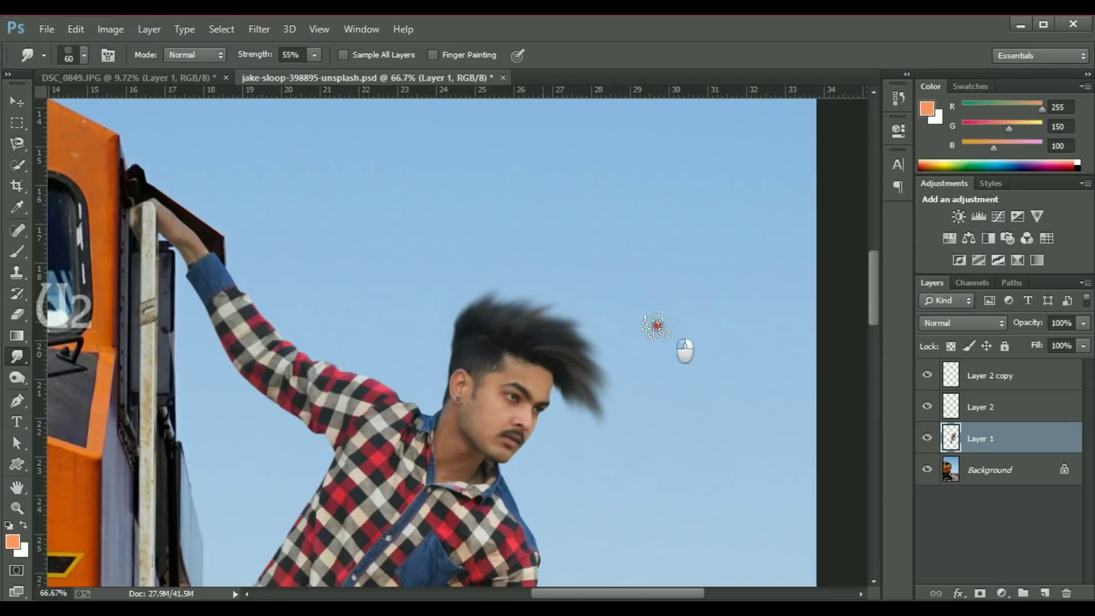
key("v")
key("ctrl+0")
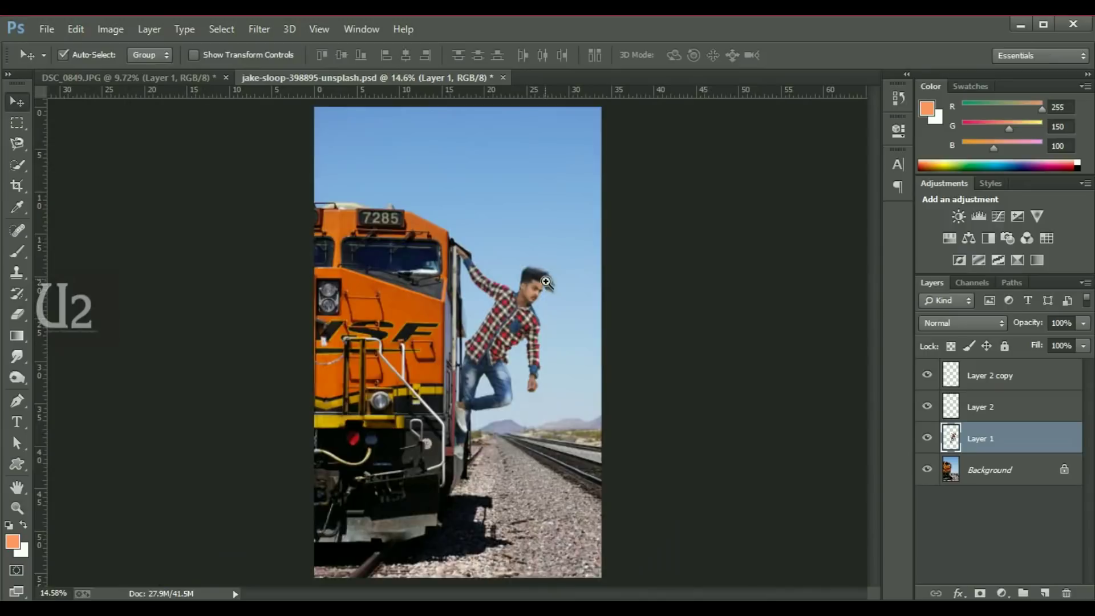
Smudge strands along the top of the hair higher and outward with a smaller brush
left_click(632, 291, "ctrl")
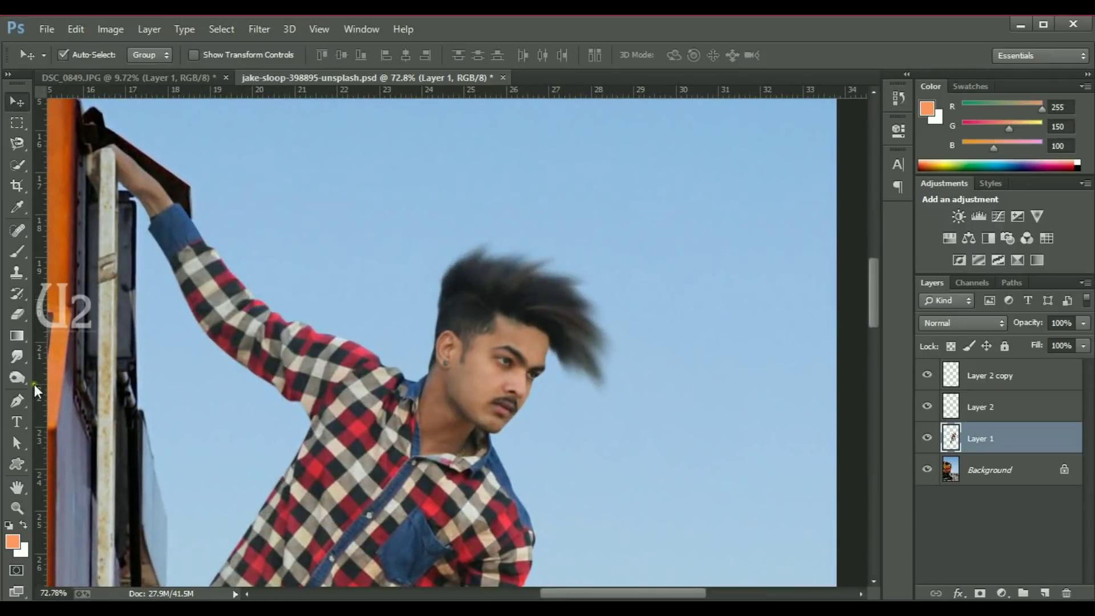
left_click(17, 357)
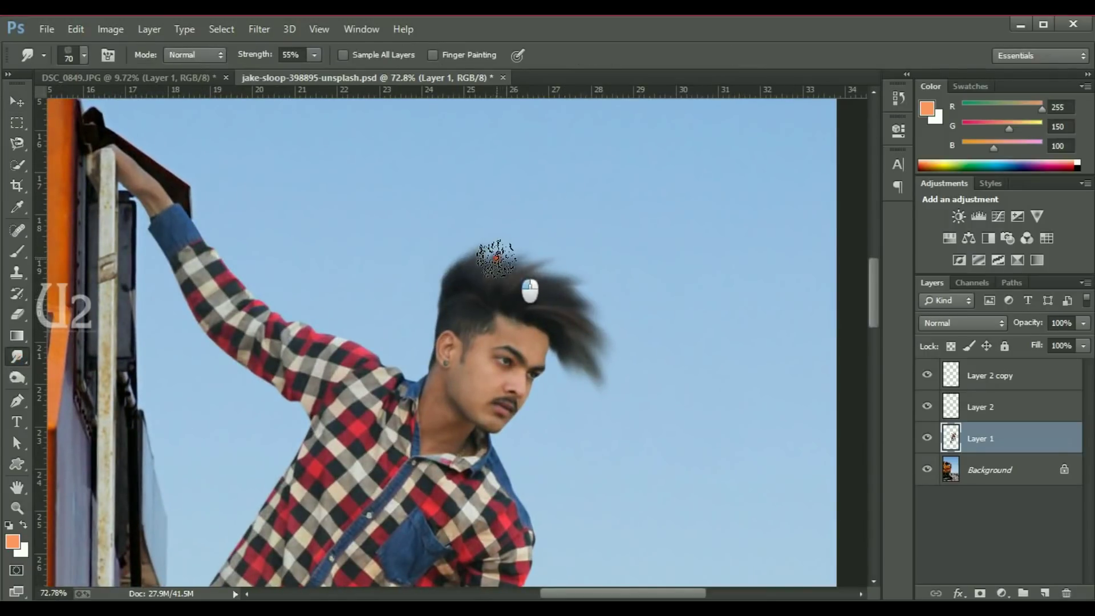
left_click_drag(490, 269, 499, 224)
left_click_drag(548, 274, 608, 285)
key("bracketleft")
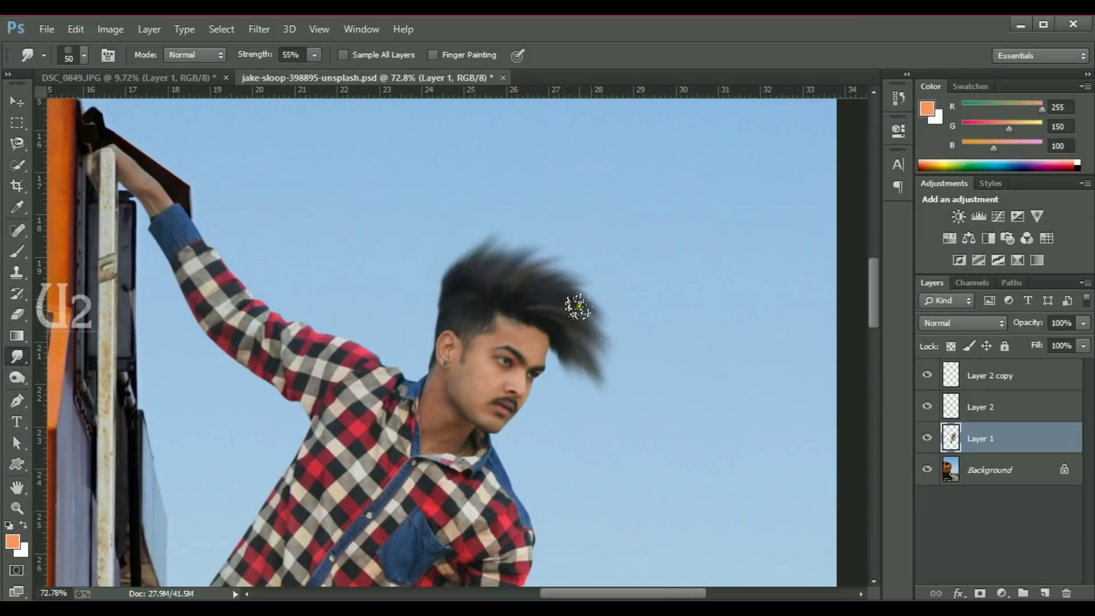
left_click_drag(585, 287, 601, 293)
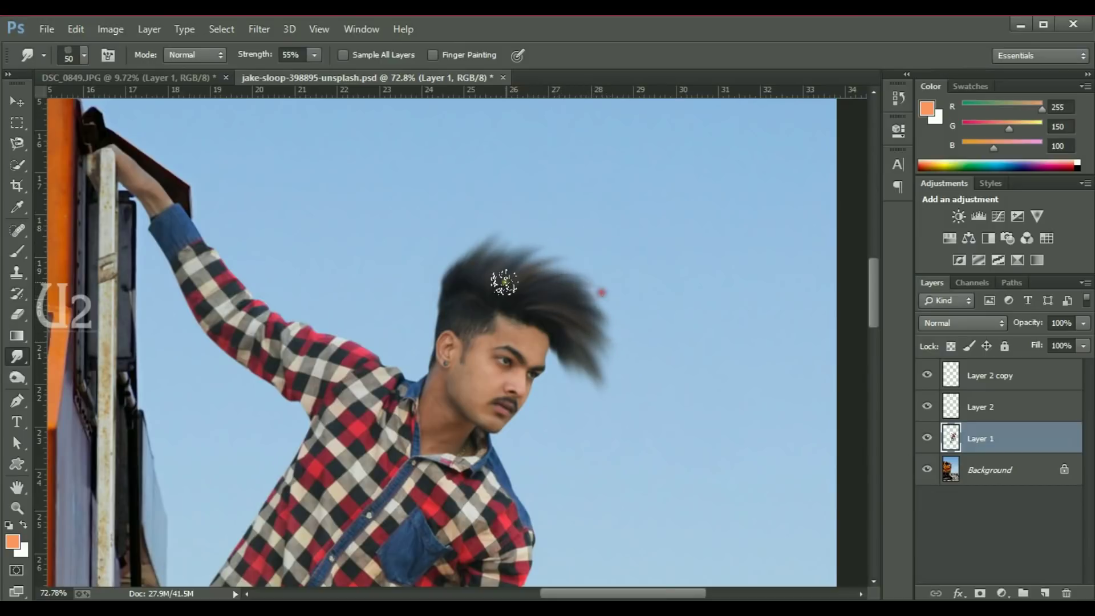
mouse_move(568, 260)
left_mouse_down()
mouse_move(513, 269)
mouse_move(544, 250)
left_mouse_up()
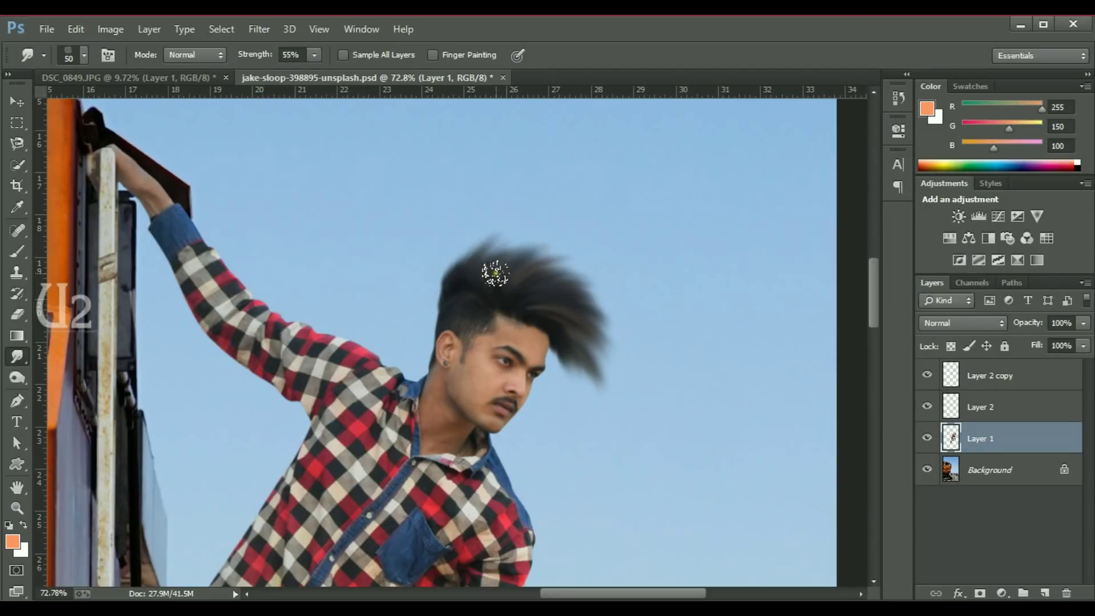
left_click_drag(473, 241, 451, 260)
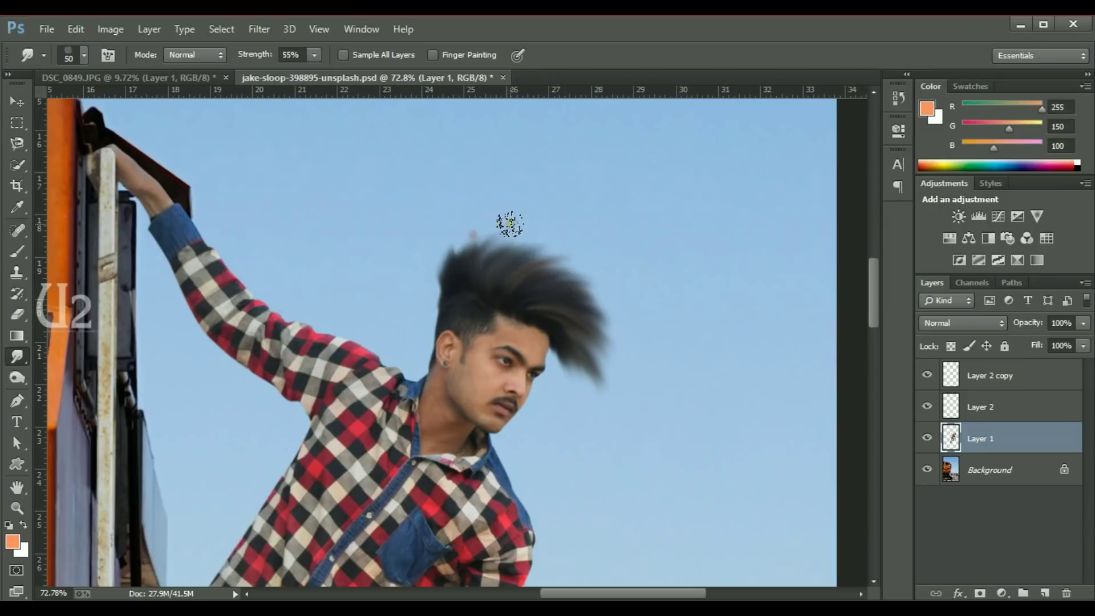
key("v")
key("ctrl+0")
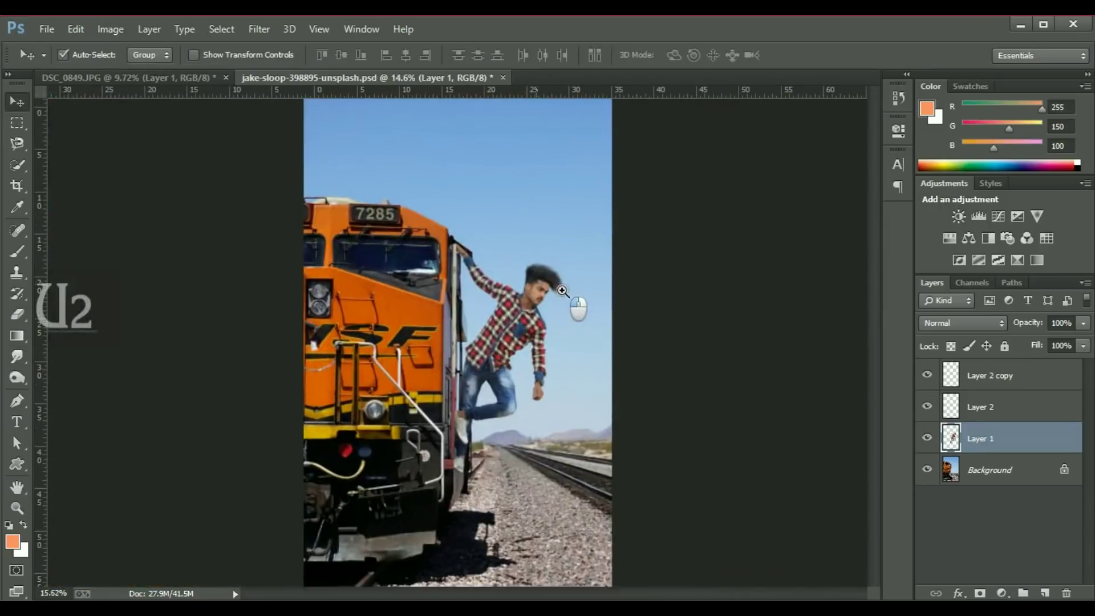
Fit the canvas in view, deselect Layer 1 and pick the Magnetic Lasso tool
scroll(593, 305, "up", 3)
scroll(590, 303, "up", 2)
scroll(586, 297, "up", 2)
scroll(587, 292, "down", 3)
key("ctrl+0")
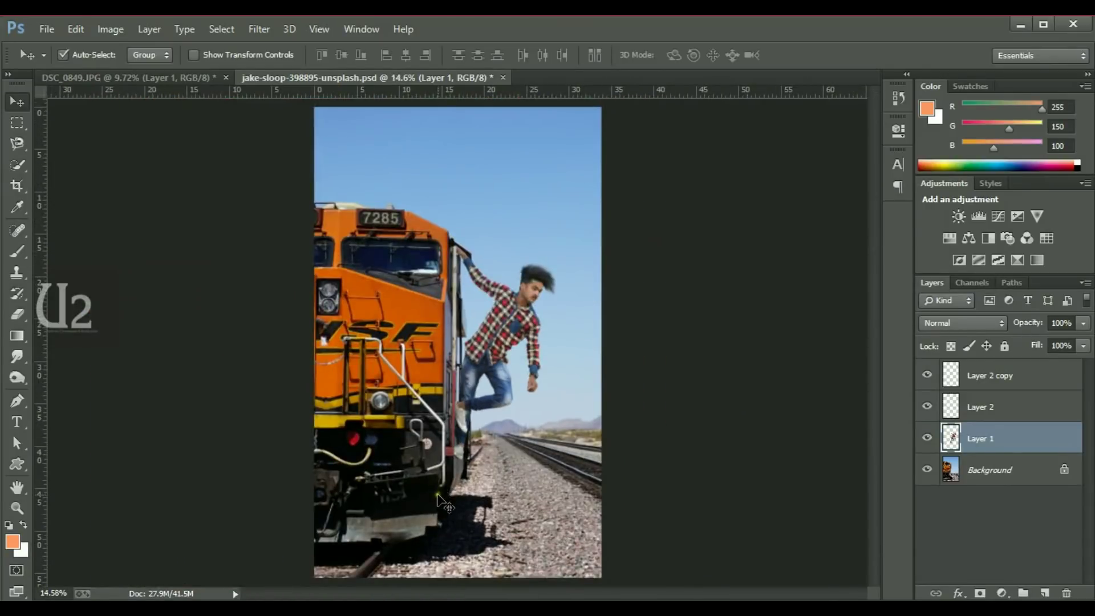
left_click(437, 495)
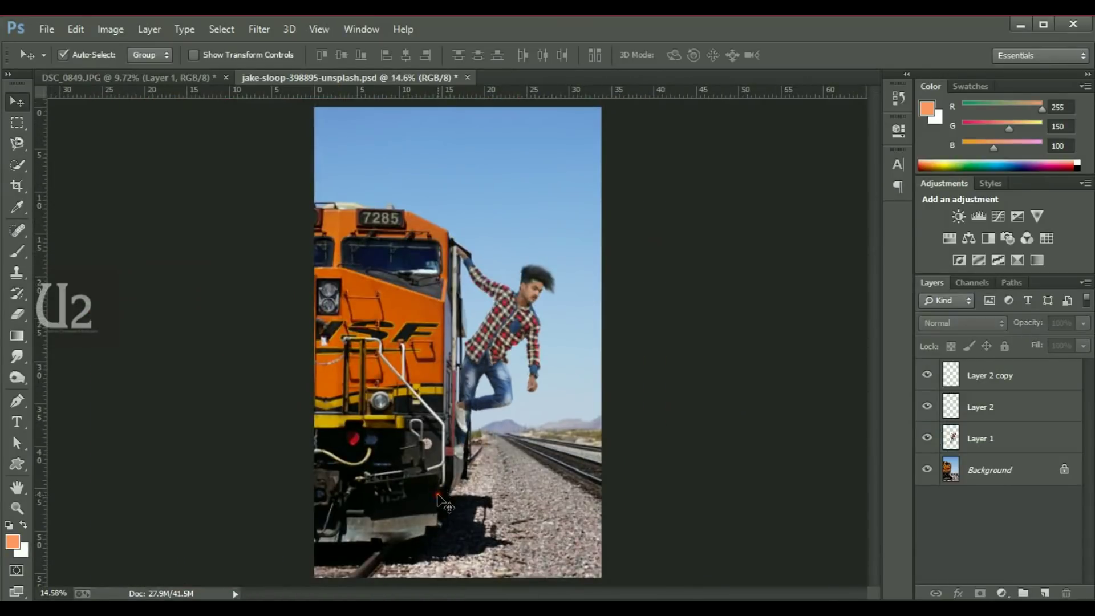
left_click(17, 143)
Duplicate the Background layer twice, creating Background copy and Background copy 2
scroll(350, 172, "up", 3)
scroll(400, 229, "up", 4)
scroll(342, 217, "left", 3)
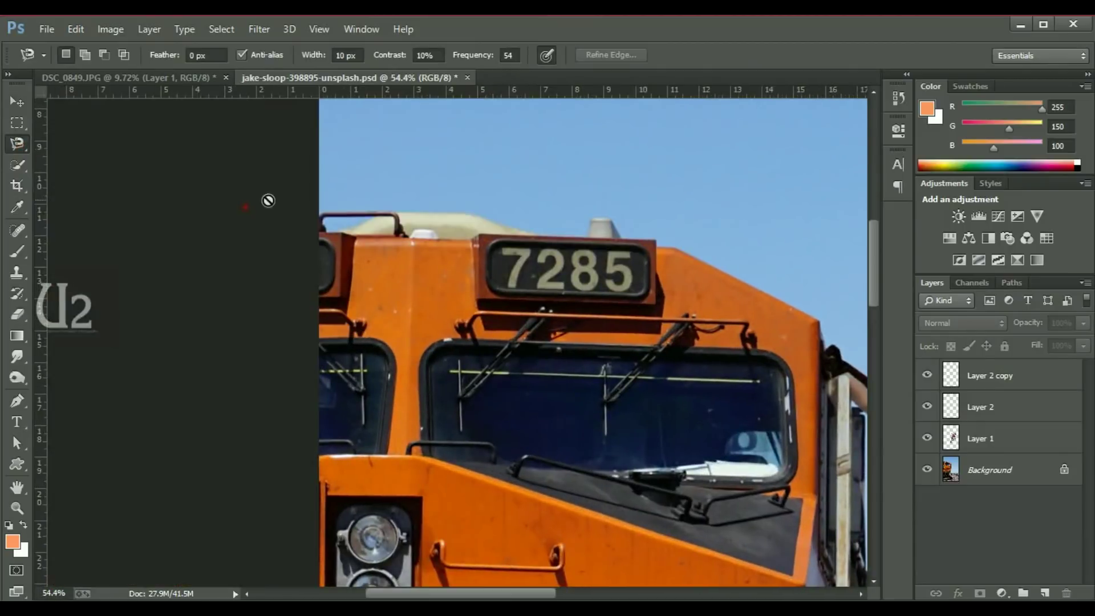
scroll(321, 218, "down", 2)
left_click(1018, 475)
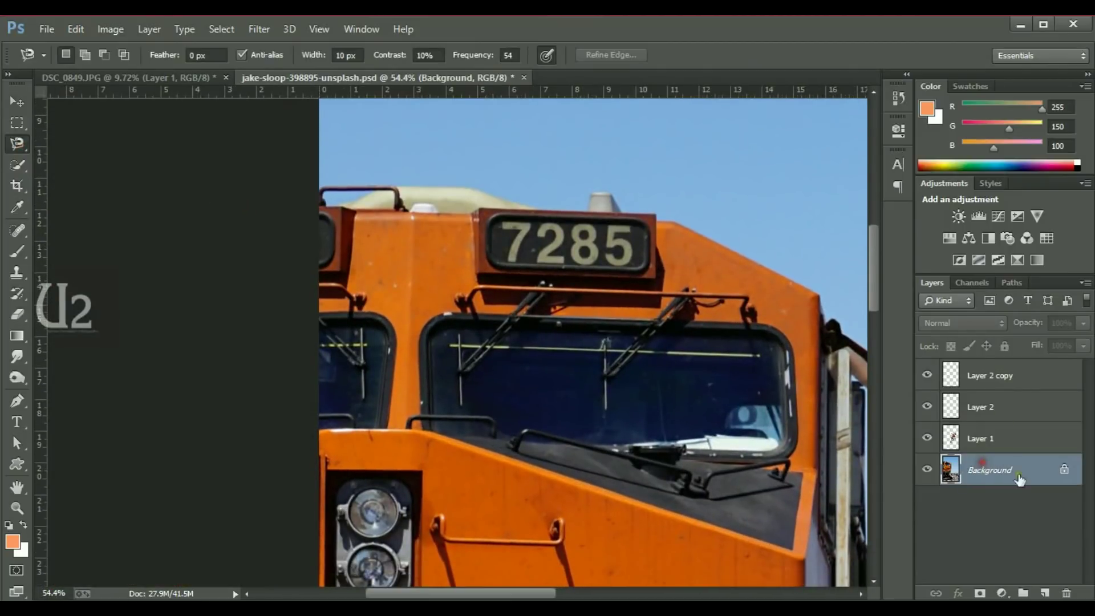
left_click_drag(1037, 481, 1044, 592)
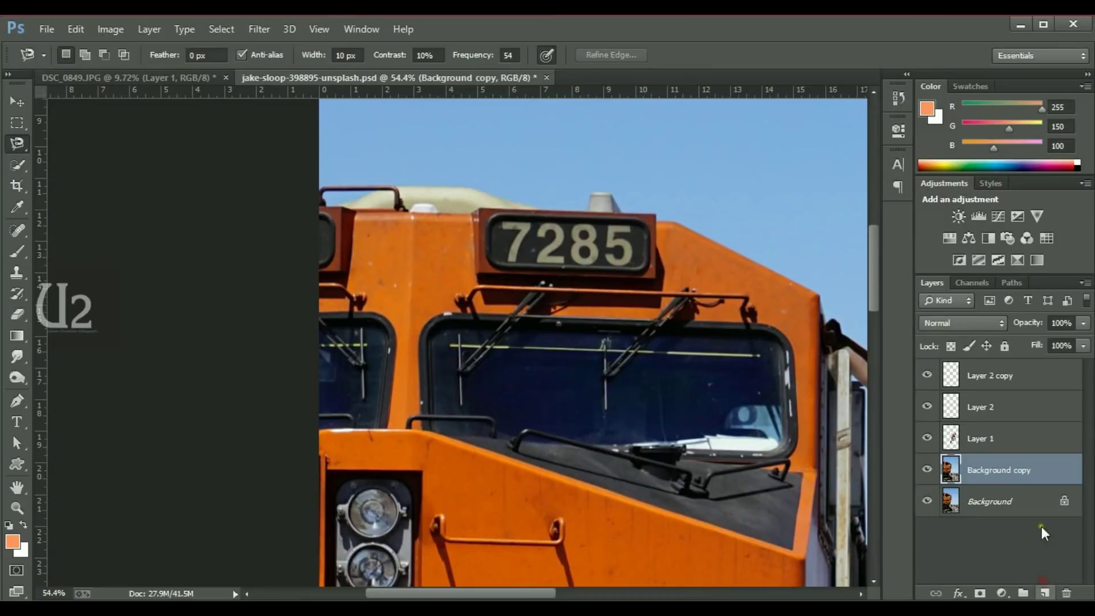
left_click_drag(1030, 467, 1045, 592)
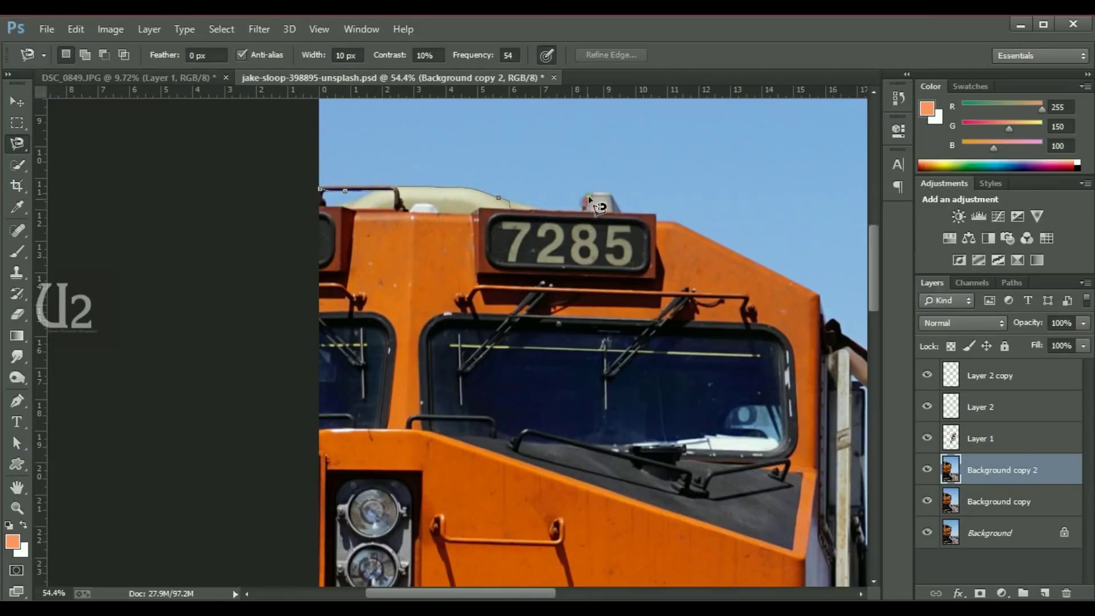
key("ctrl+plus")
key("ctrl+plus")
Trace the Magnetic Lasso along the locomotive's edge from the tracks upward
mouse_move(656, 468)
left_mouse_down()
mouse_move(543, 435)
mouse_move(503, 251)
left_mouse_up()
scroll(498, 347, "down", 5)
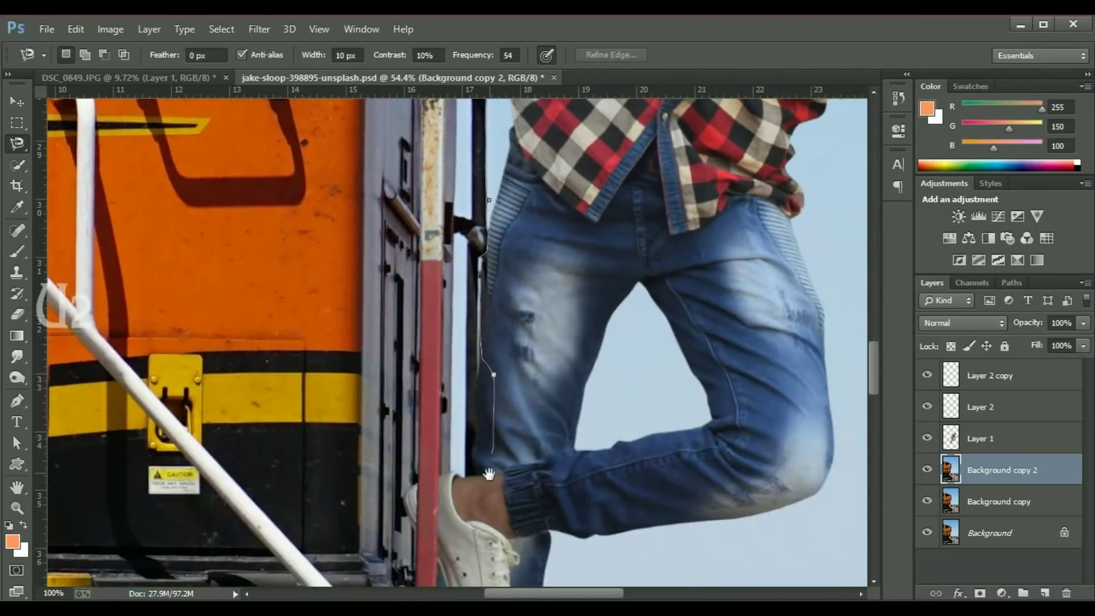
scroll(542, 330, "down", 5)
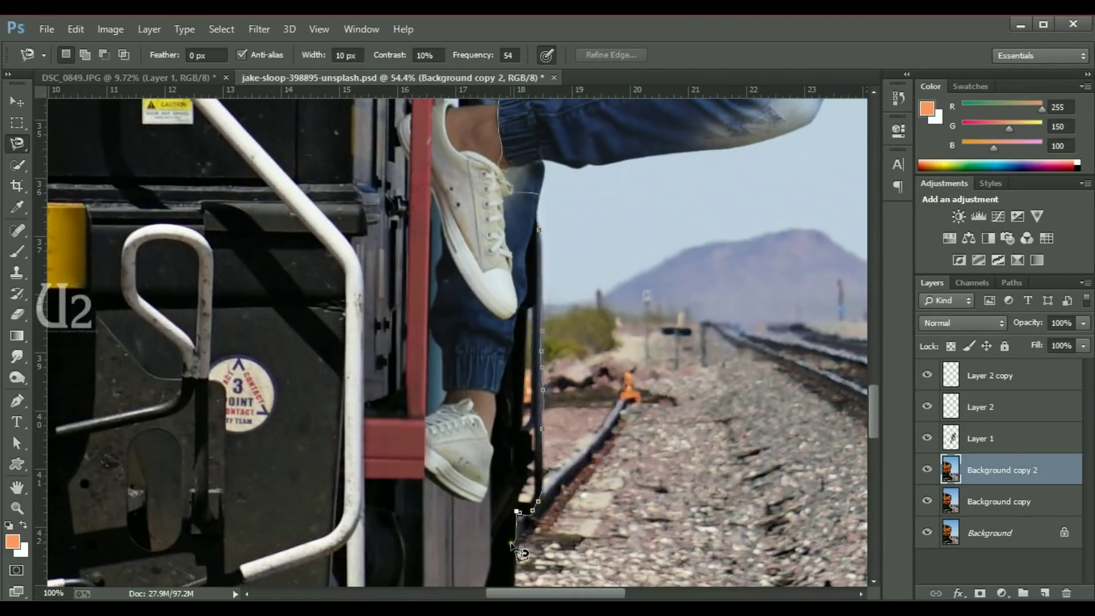
scroll(571, 428, "down", 5)
scroll(456, 446, "down", 5)
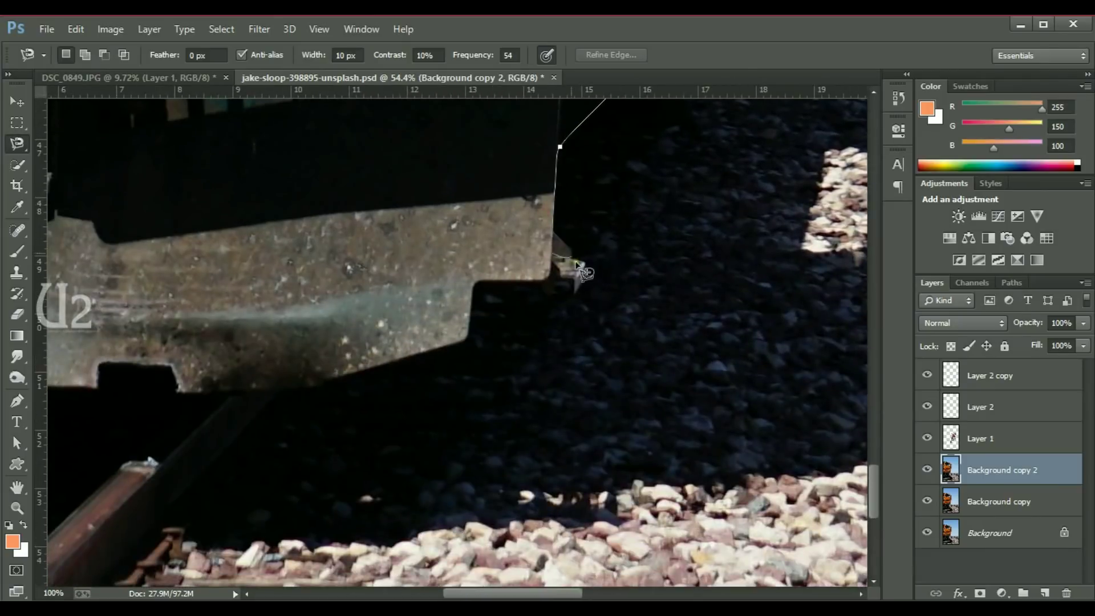
scroll(365, 450, "left", 8)
scroll(511, 434, "left", 2)
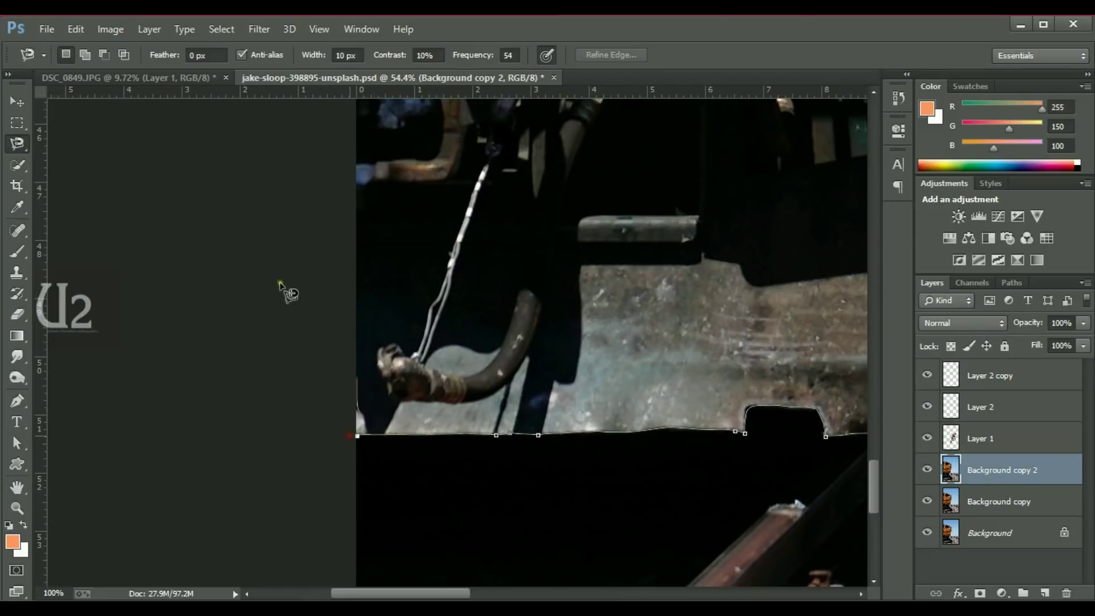
scroll(269, 570, "up", 2)
scroll(244, 229, "up", 2)
scroll(268, 403, "up", 2)
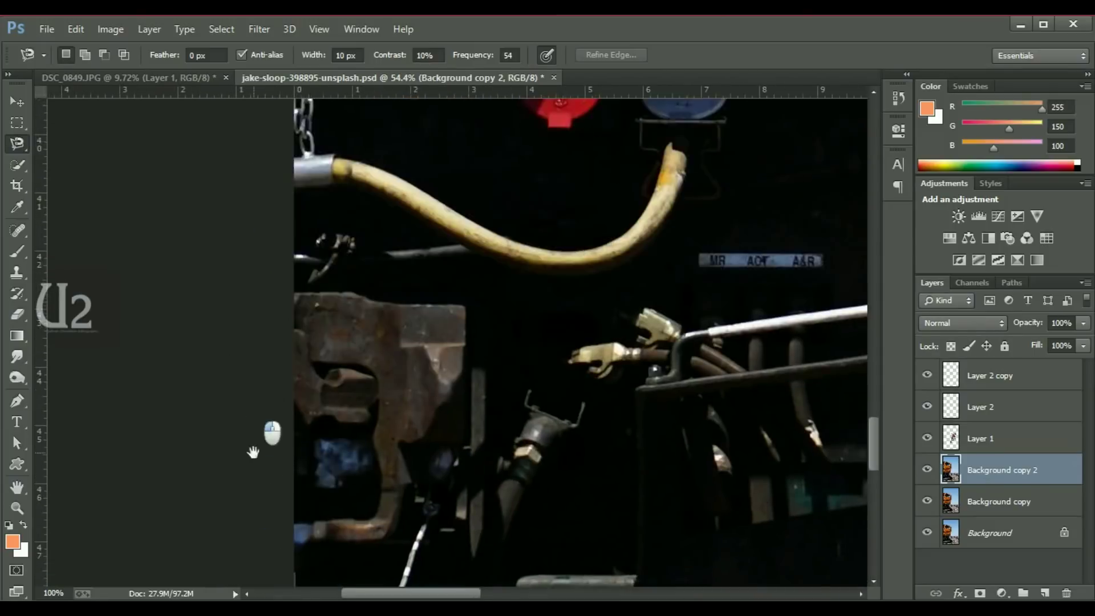
scroll(262, 258, "up", 2)
Continue the outline up to the locomotive's roof and close it into an active selection
scroll(296, 354, "up", 2)
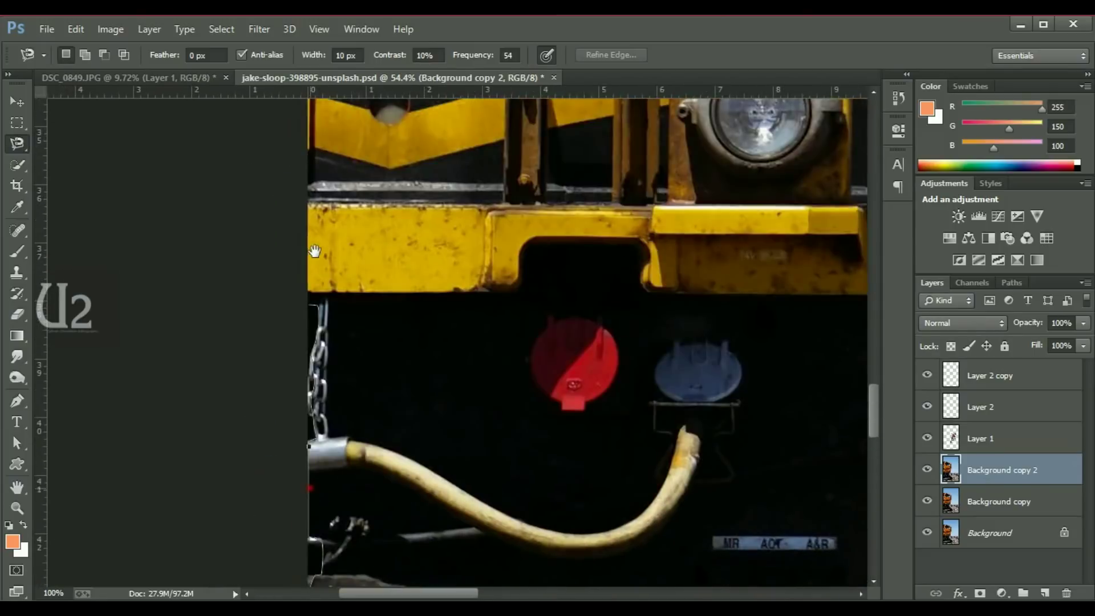
scroll(320, 453, "up", 2)
scroll(330, 459, "up", 2)
scroll(331, 461, "up", 2)
scroll(335, 453, "up", 2)
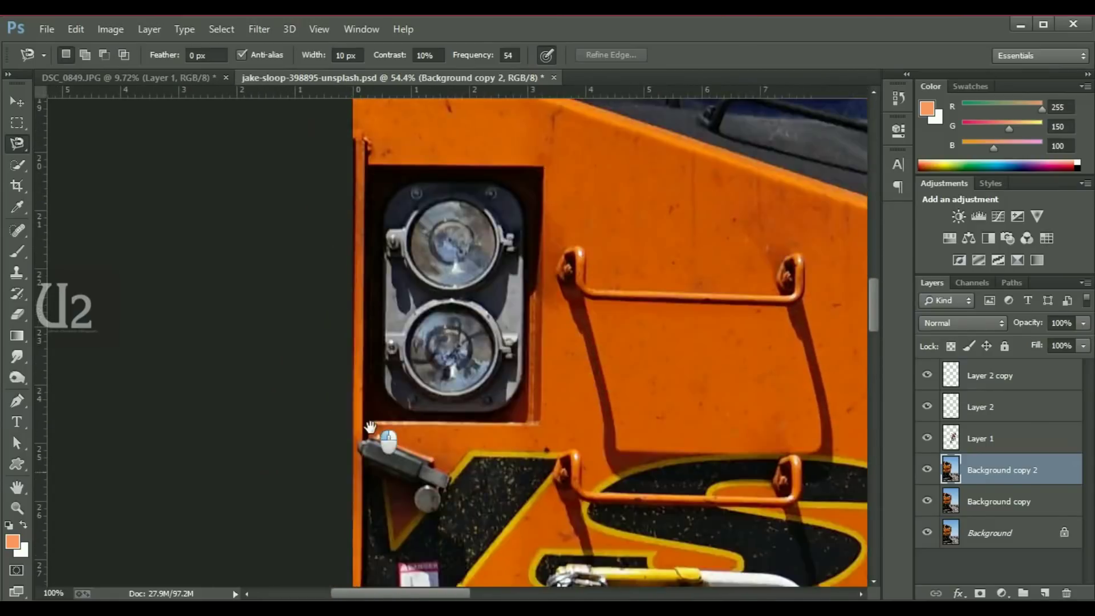
scroll(362, 431, "up", 2)
scroll(384, 430, "up", 2)
scroll(372, 466, "up", 3)
scroll(398, 397, "up", 2)
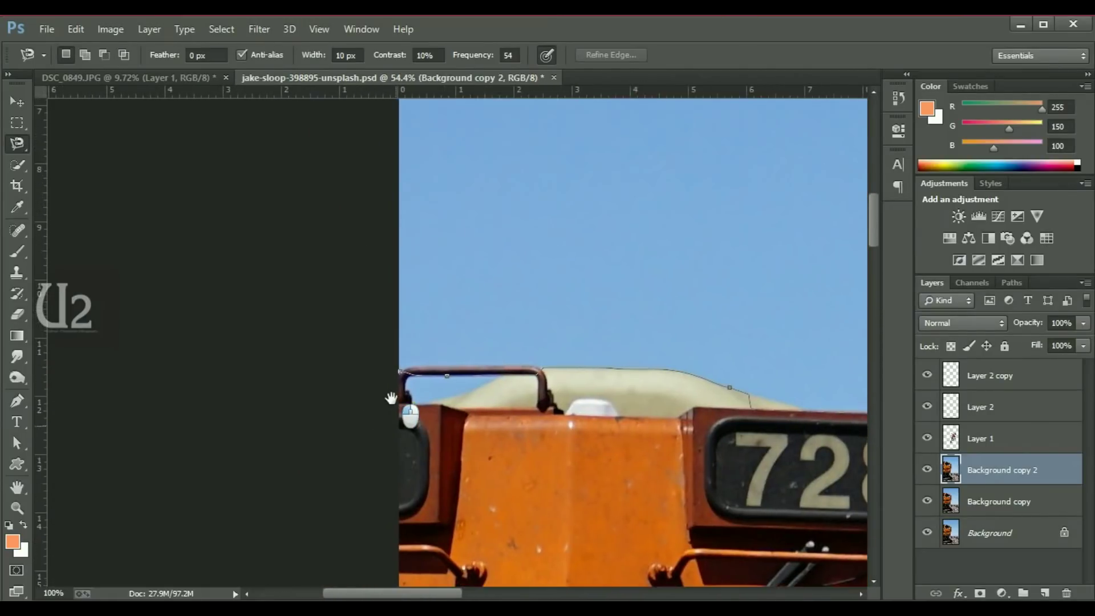
left_click(399, 390)
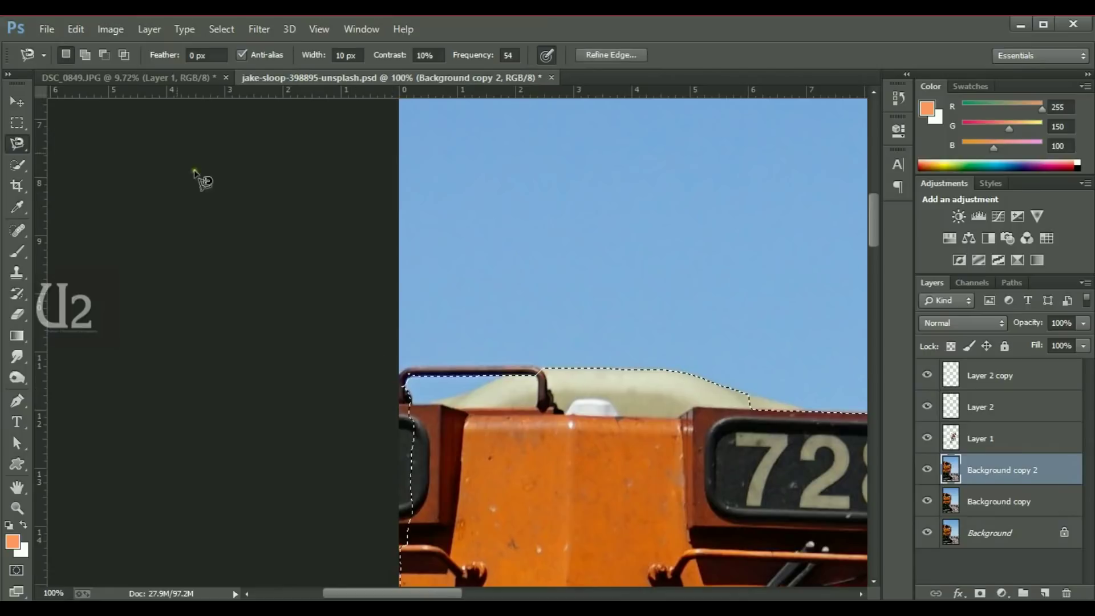
left_click(17, 123)
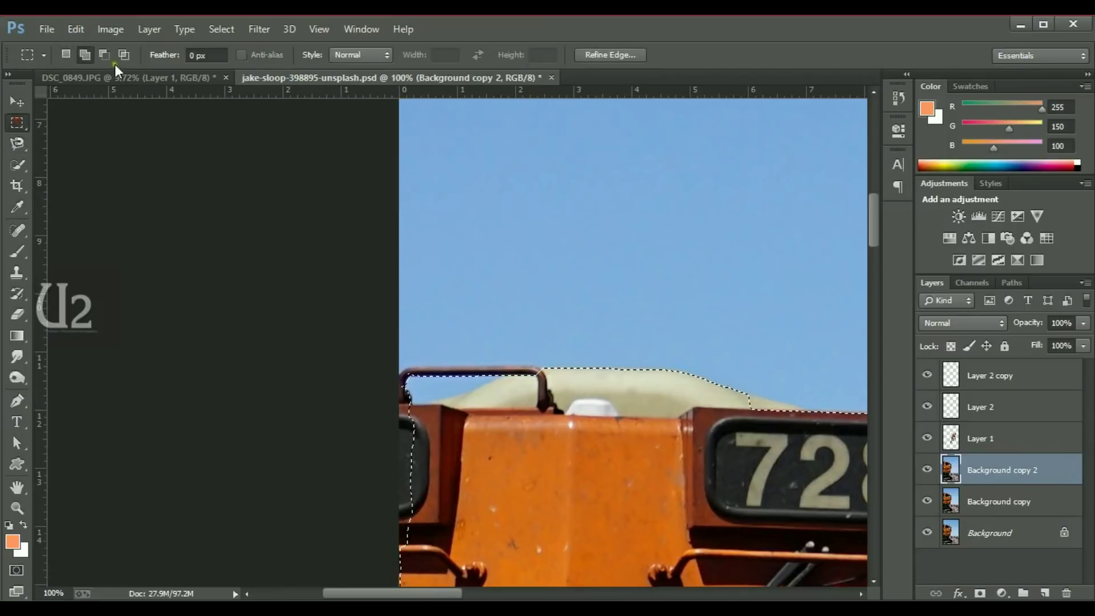
left_click(83, 55)
Add strips along the train's left edge and top-left corner to the selection
key("ctrl+0")
left_click_drag(301, 216, 328, 538)
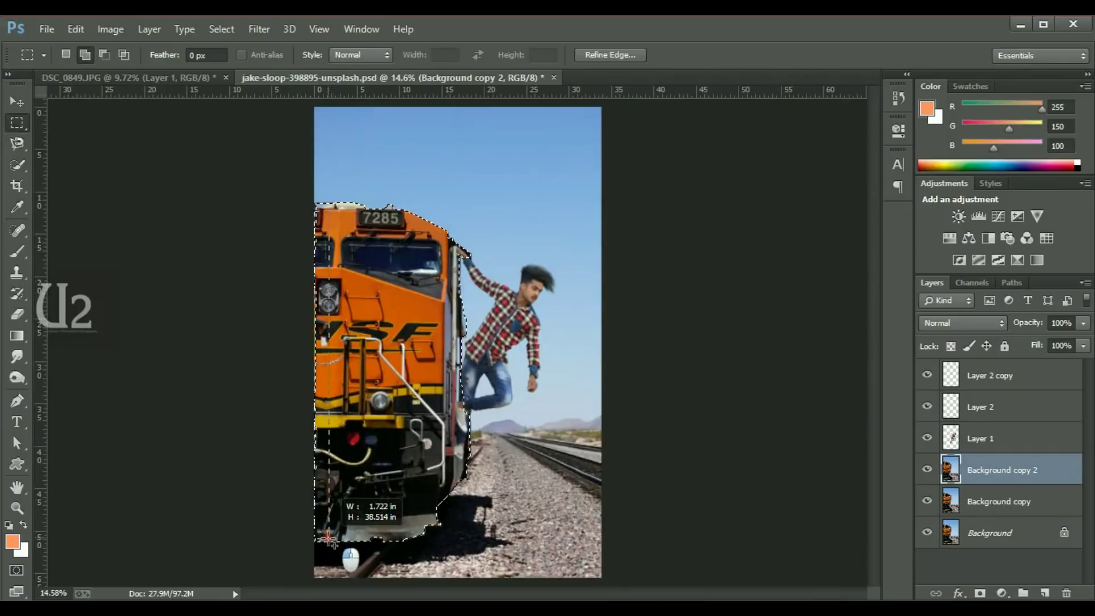
left_click_drag(328, 538, 328, 540)
mouse_move(307, 210)
left_mouse_down()
mouse_move(321, 227)
mouse_move(316, 219)
left_mouse_up()
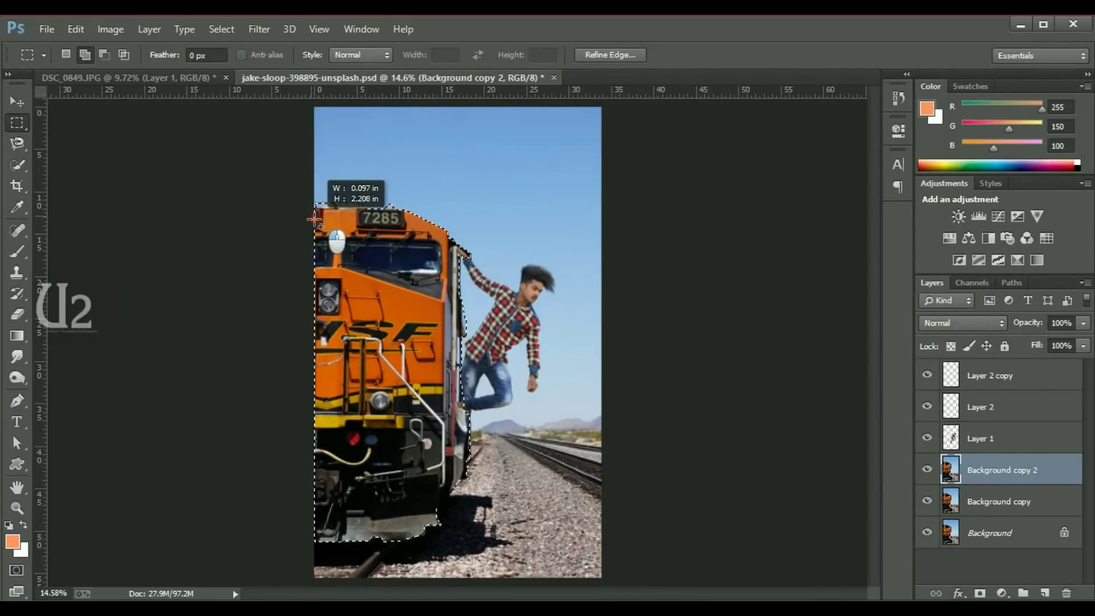
Feather the selection by 1 px and copy it onto a new Layer 3
right_click(363, 278)
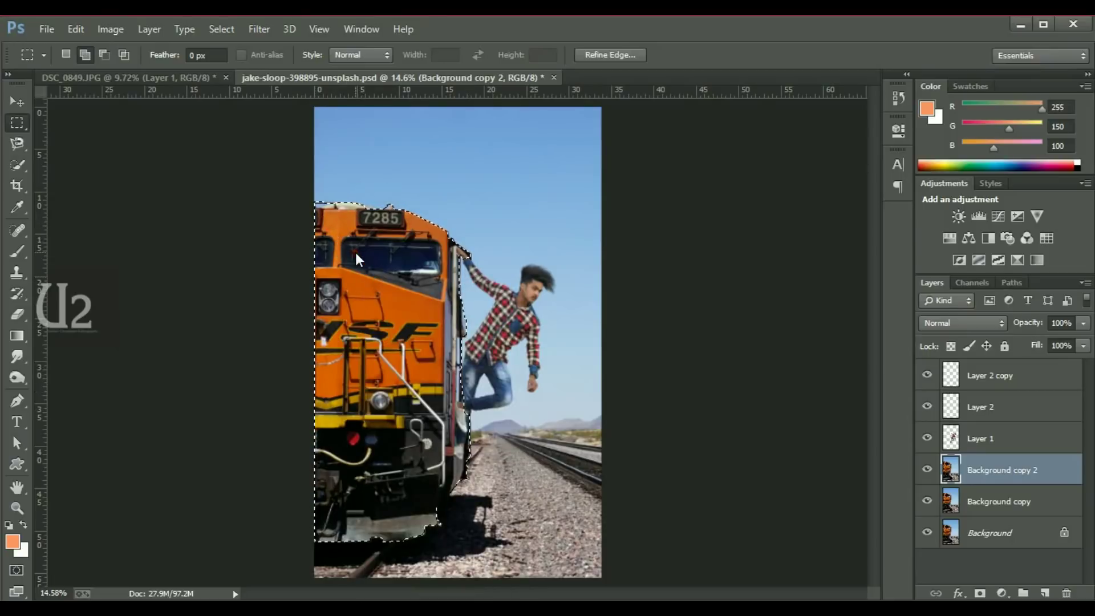
key("shift+F6")
key("Return")
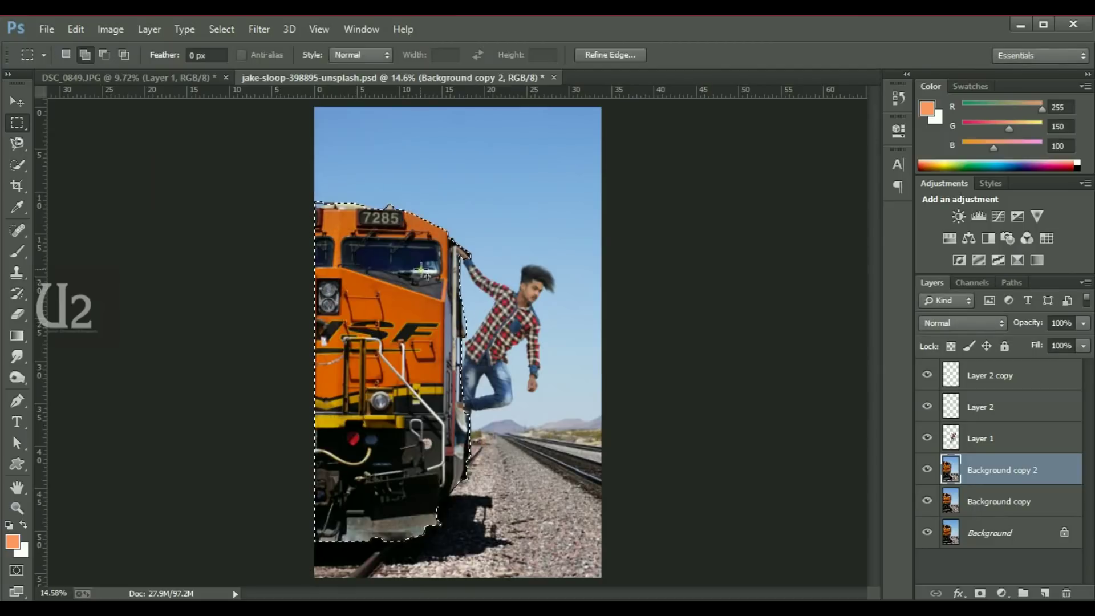
right_click(366, 244)
left_click(411, 374)
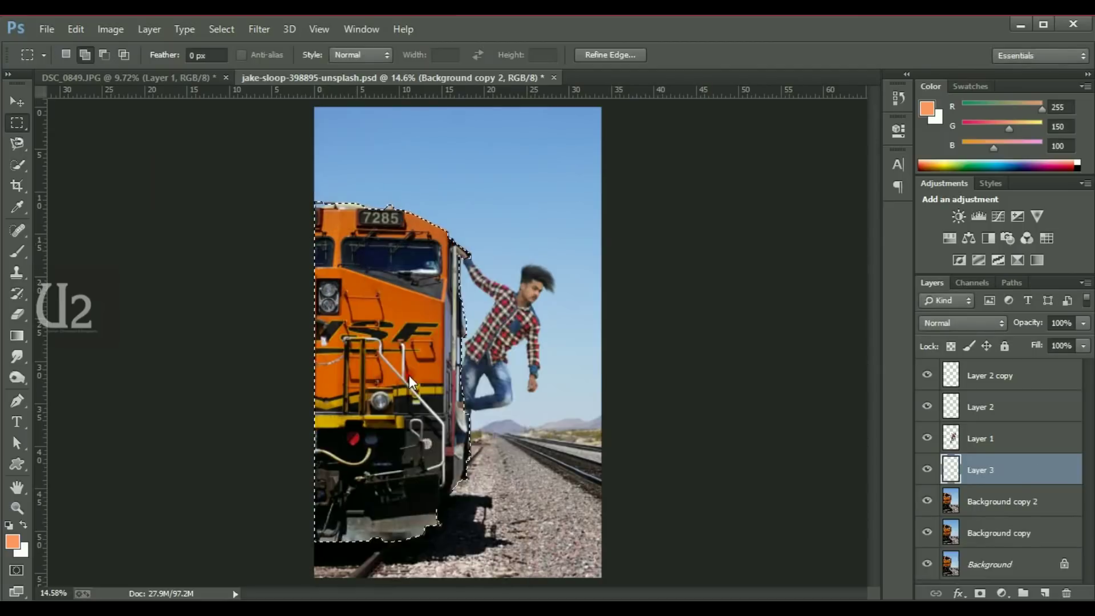
On Background copy 2, extend the canvas leftward, adding a white strip
left_click(1053, 505)
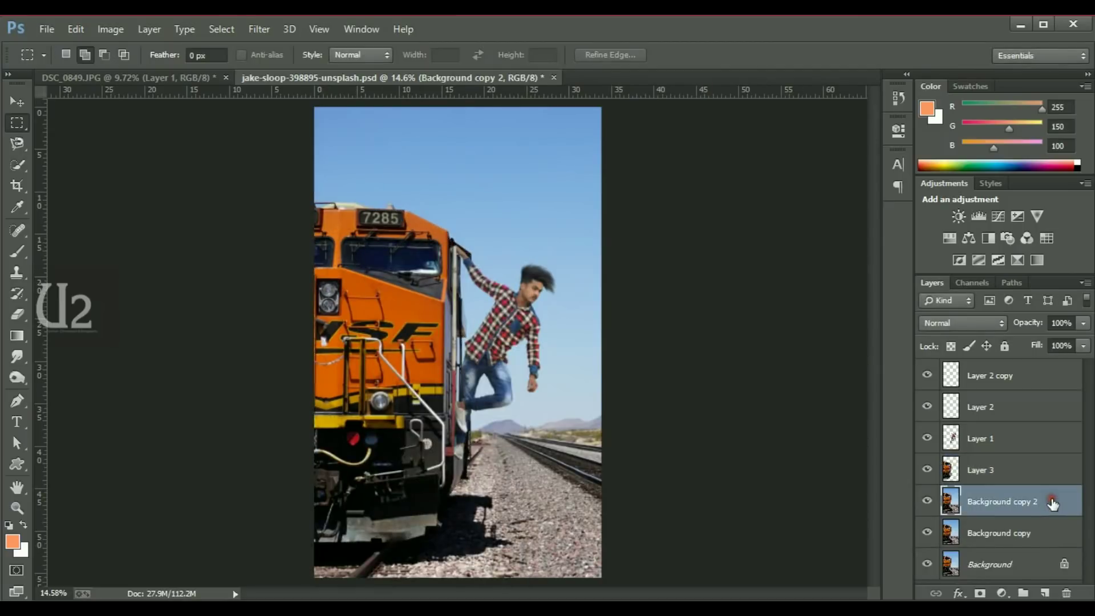
left_click(12, 189)
left_click_drag(314, 349, 276, 347)
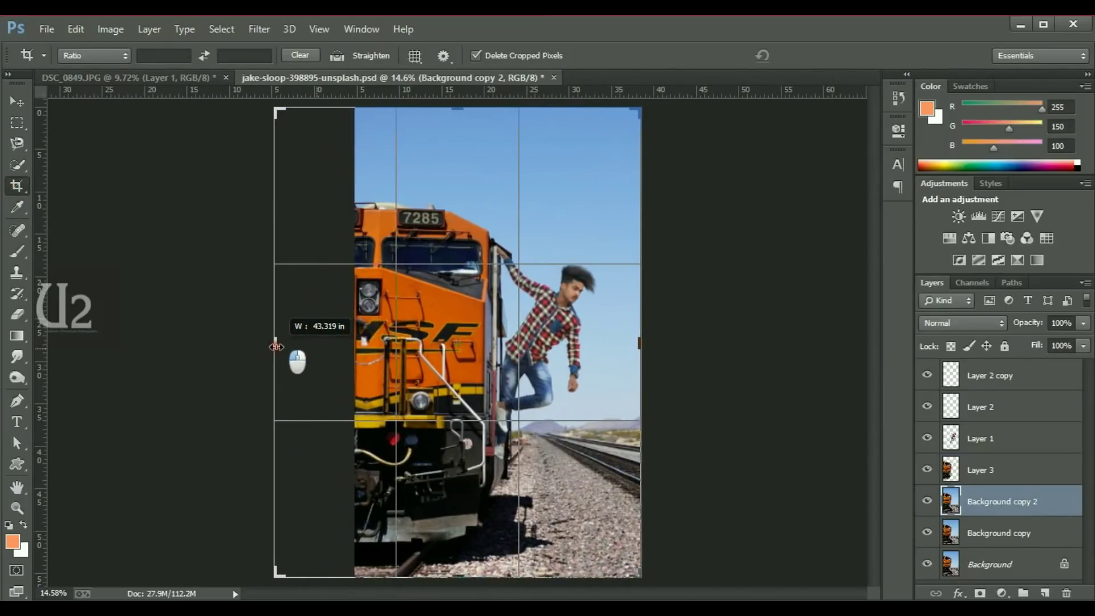
key("Return")
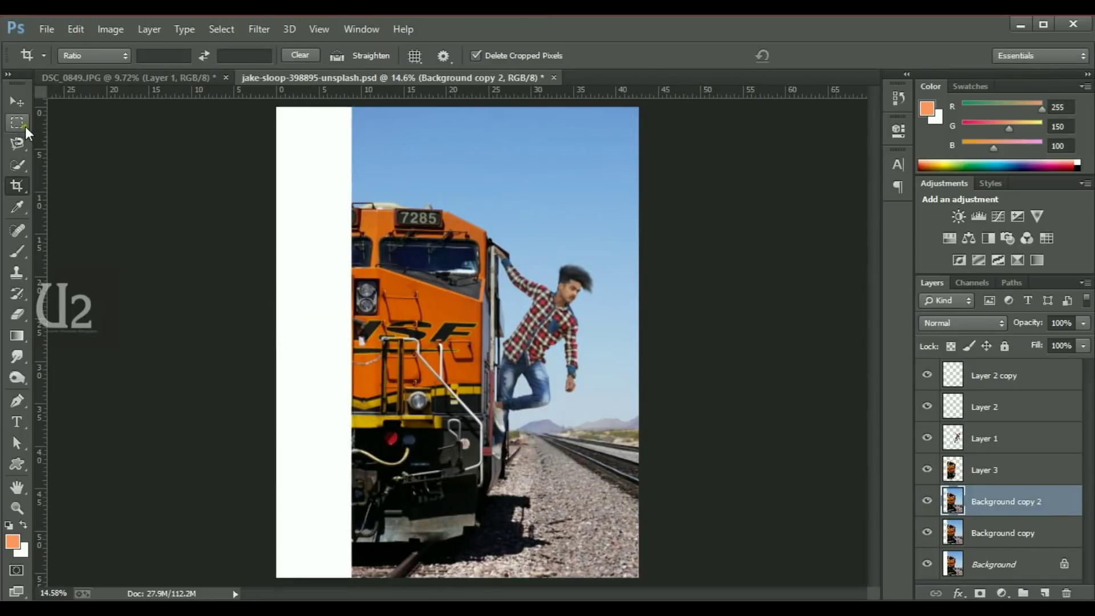
Select the large lower area and apply a Zoom Radial Blur with Amount 17
left_click(17, 123)
mouse_move(277, 158)
left_mouse_down()
mouse_move(482, 350)
mouse_move(293, 192)
mouse_move(742, 588)
left_mouse_up()
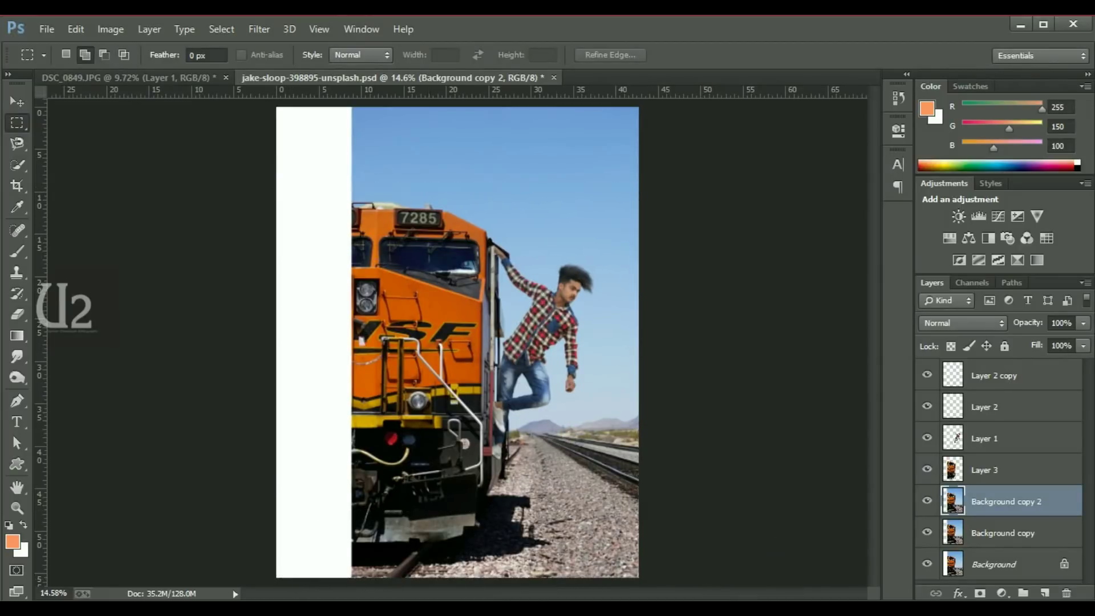
left_click(271, 24)
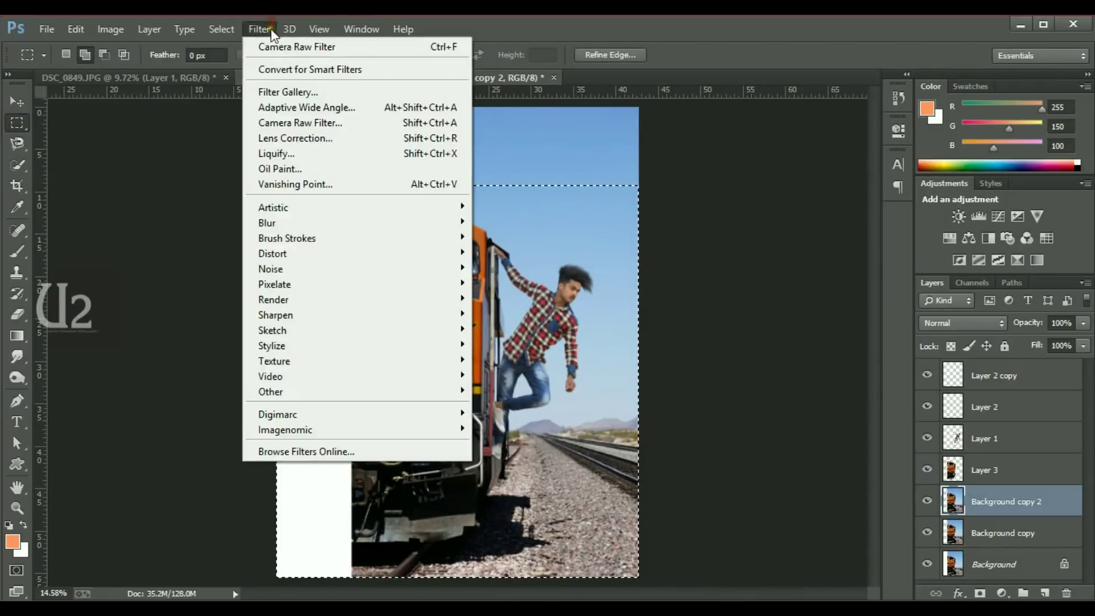
mouse_move(267, 222)
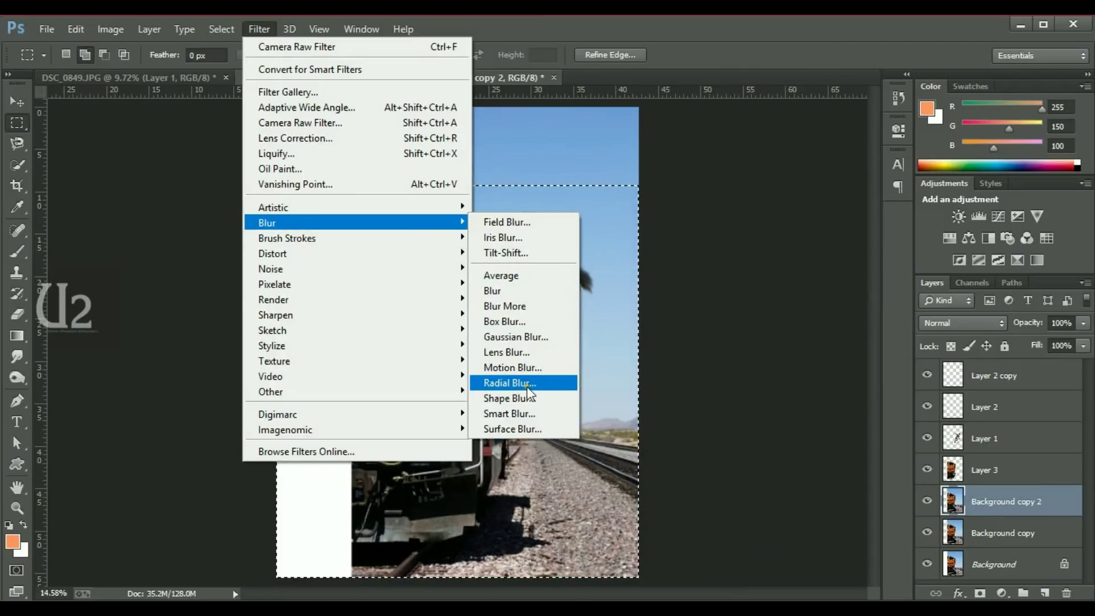
left_click(530, 392)
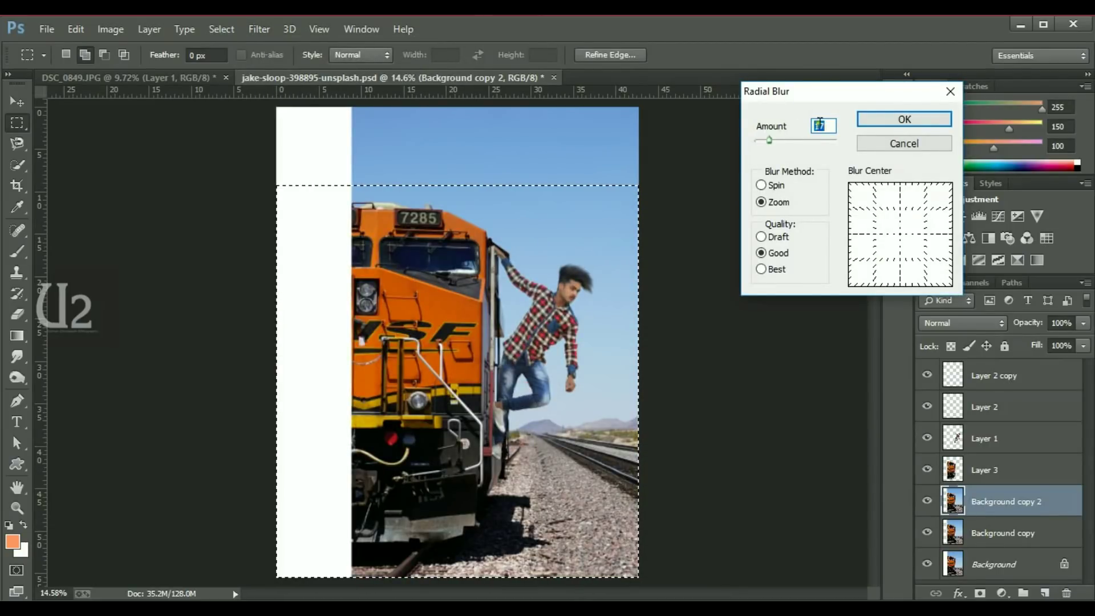
left_click(777, 126)
left_click(869, 121)
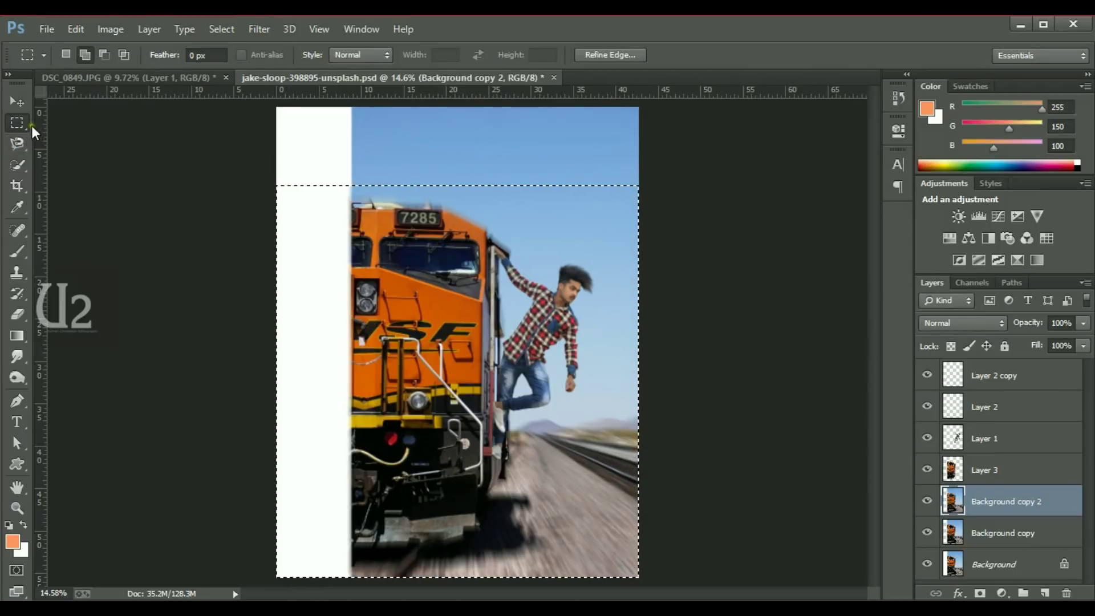
Crop away the white strip on the left edge of the canvas
left_click(17, 185)
left_click_drag(277, 342, 317, 352)
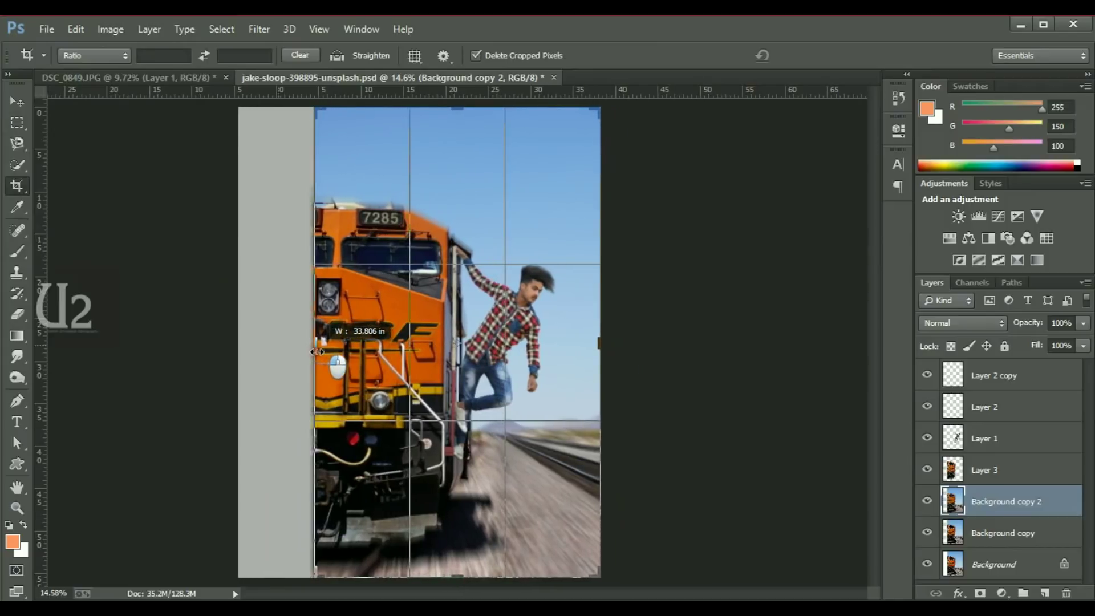
key("Return")
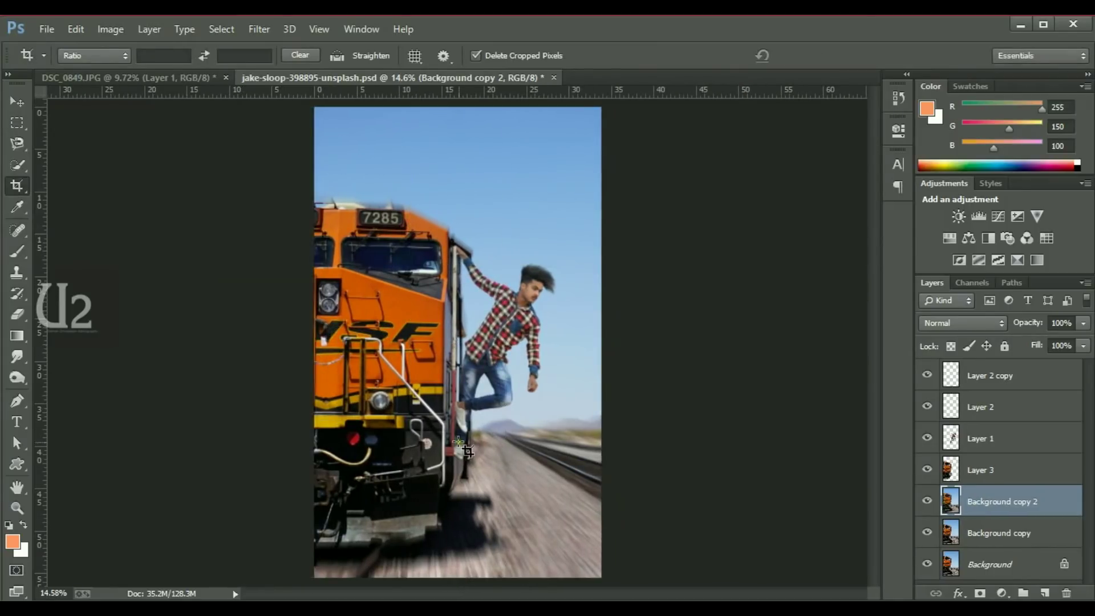
key("v")
scroll(400, 556, "up", 5)
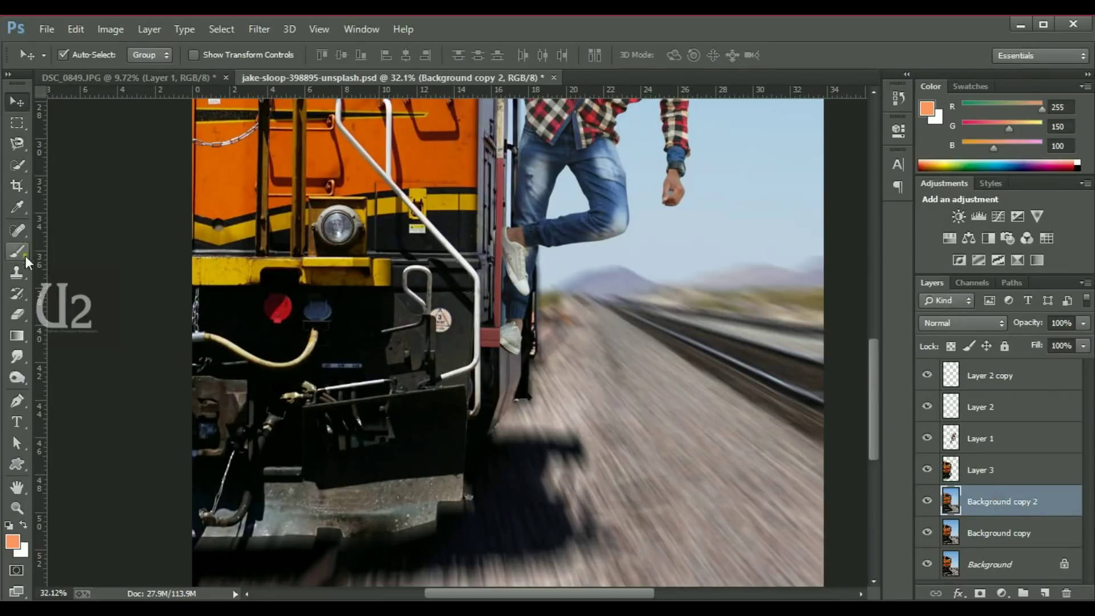
Erase the blur from the coupler and the locomotive's lower front
left_click(17, 314)
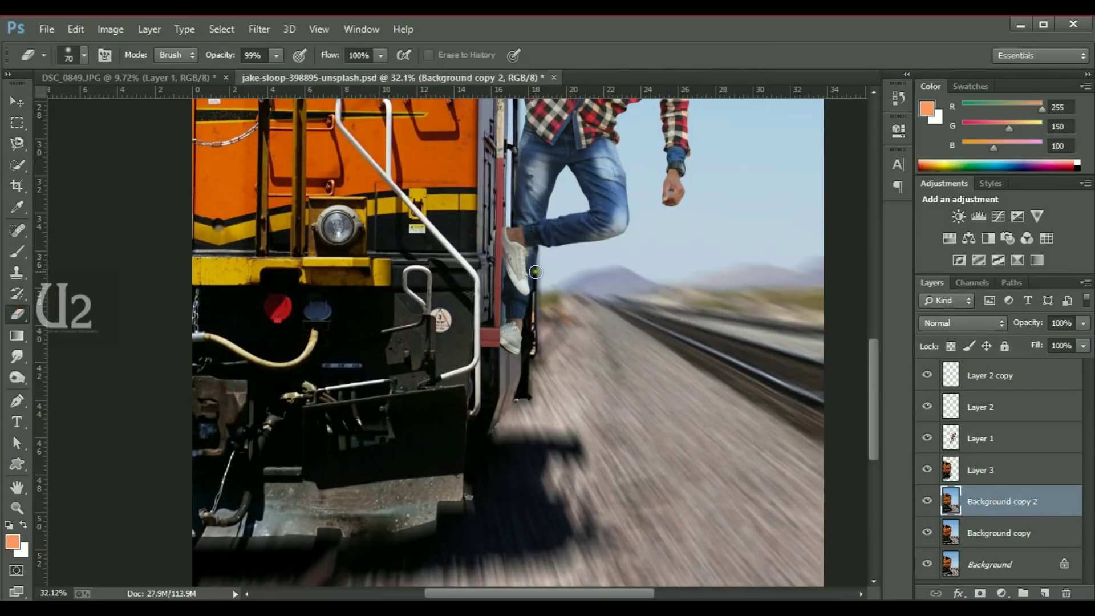
left_click_drag(531, 278, 474, 380)
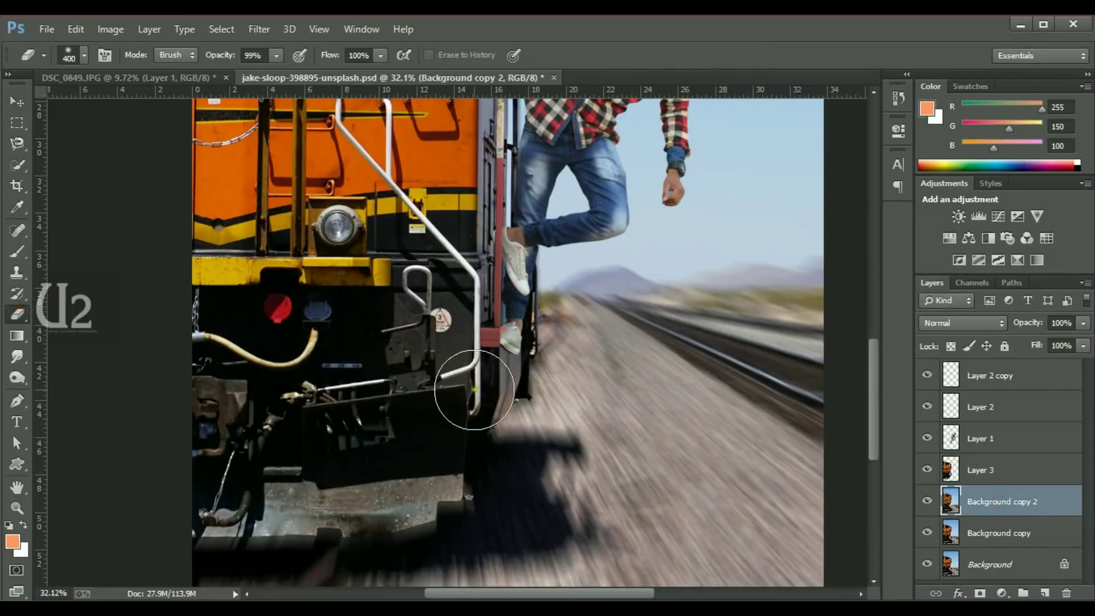
key("bracketright")
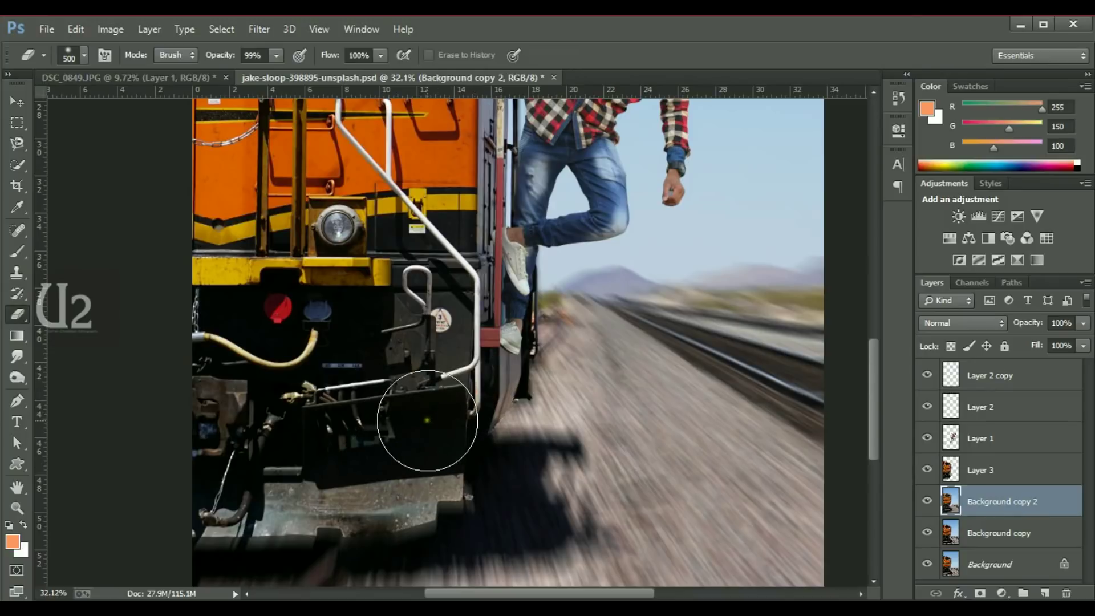
mouse_move(384, 487)
left_mouse_down()
mouse_move(279, 491)
mouse_move(244, 465)
mouse_move(185, 500)
mouse_move(342, 472)
left_mouse_up()
key("v")
key("ctrl+0")
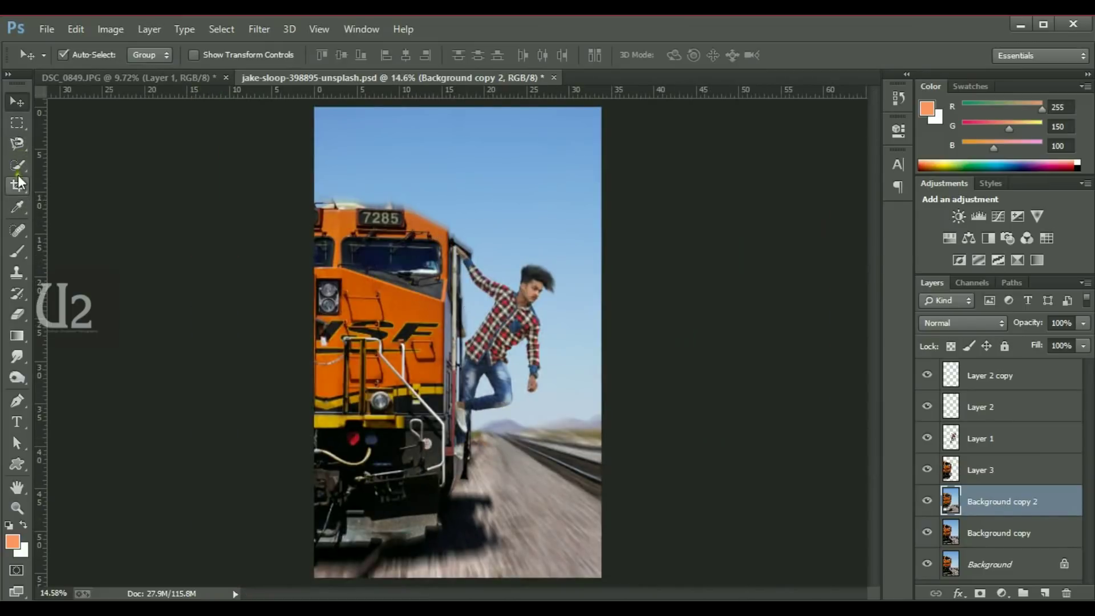
Check the man's legs up close, save the composite, and minimize Photoshop to the desktop
left_click(17, 123)
left_click_drag(300, 113, 678, 370)
mouse_move(303, 103)
left_mouse_down()
mouse_move(593, 264)
mouse_move(627, 369)
left_mouse_up()
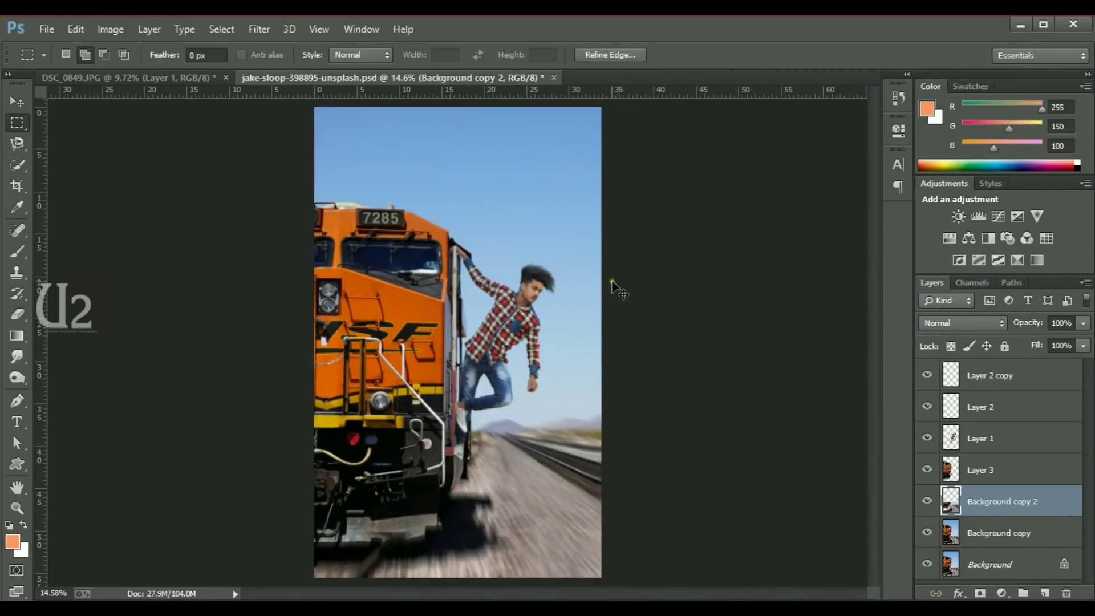
key("ctrl+d")
key("v")
left_click_drag(482, 358, 540, 365)
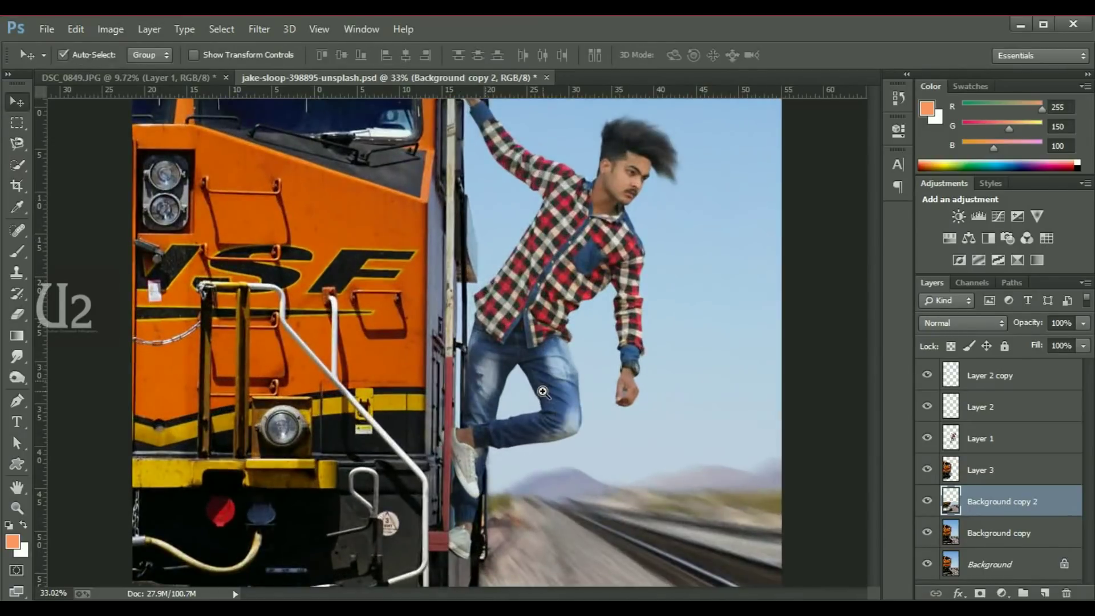
left_click_drag(574, 494, 540, 388)
scroll(540, 388, "down", 2)
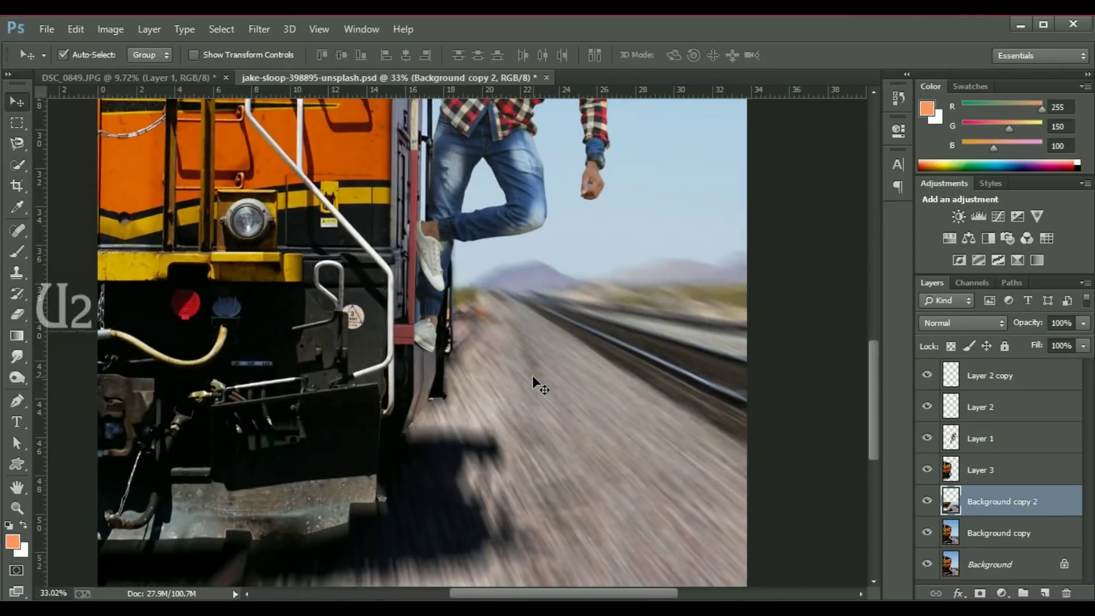
key("ctrl+0")
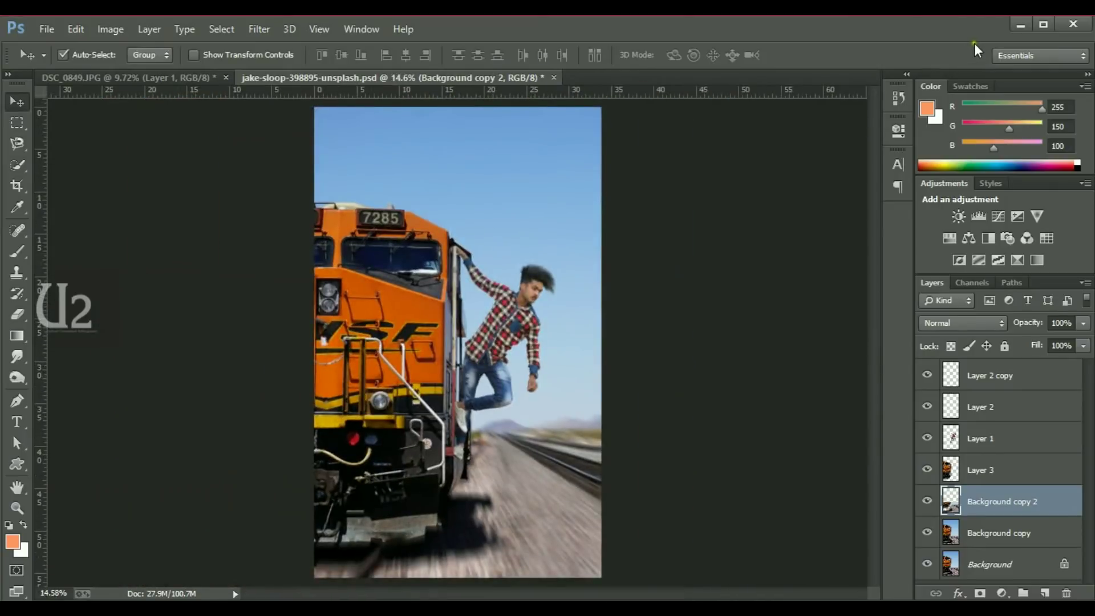
key("ctrl+s")
left_click(1019, 26)
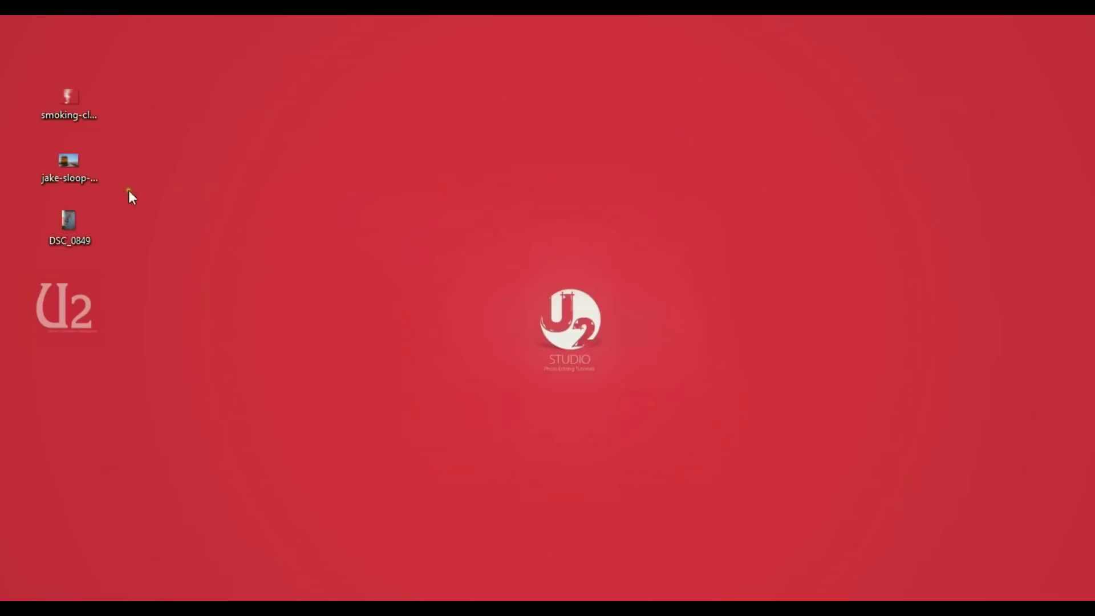
Open smoking-clipart-picsart-4 in Adobe Photoshop via its Open with menu
right_click(73, 106)
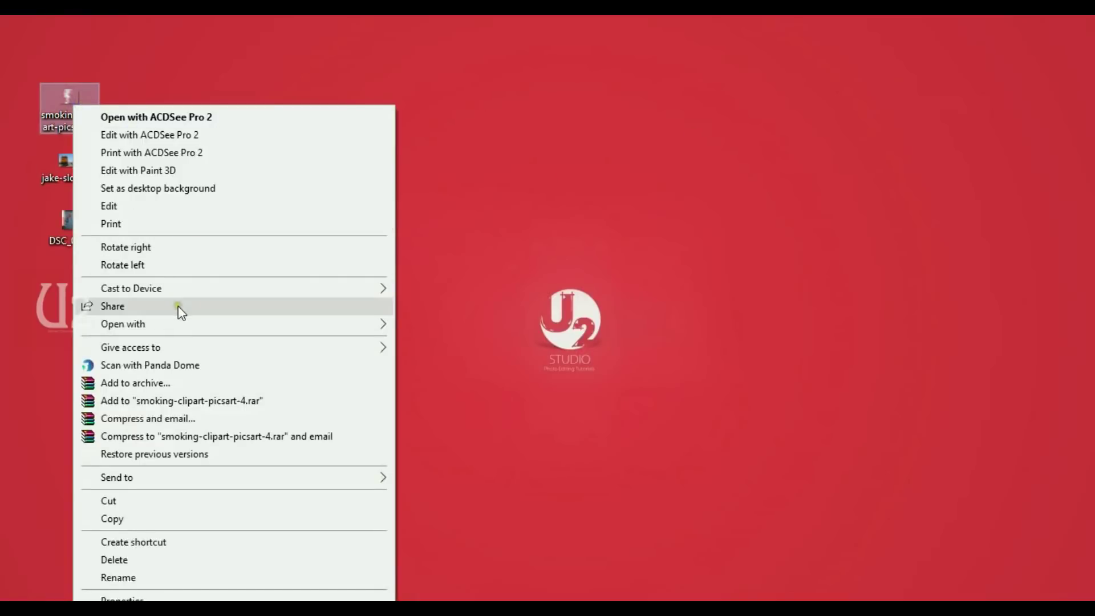
mouse_move(231, 323)
left_click(444, 413)
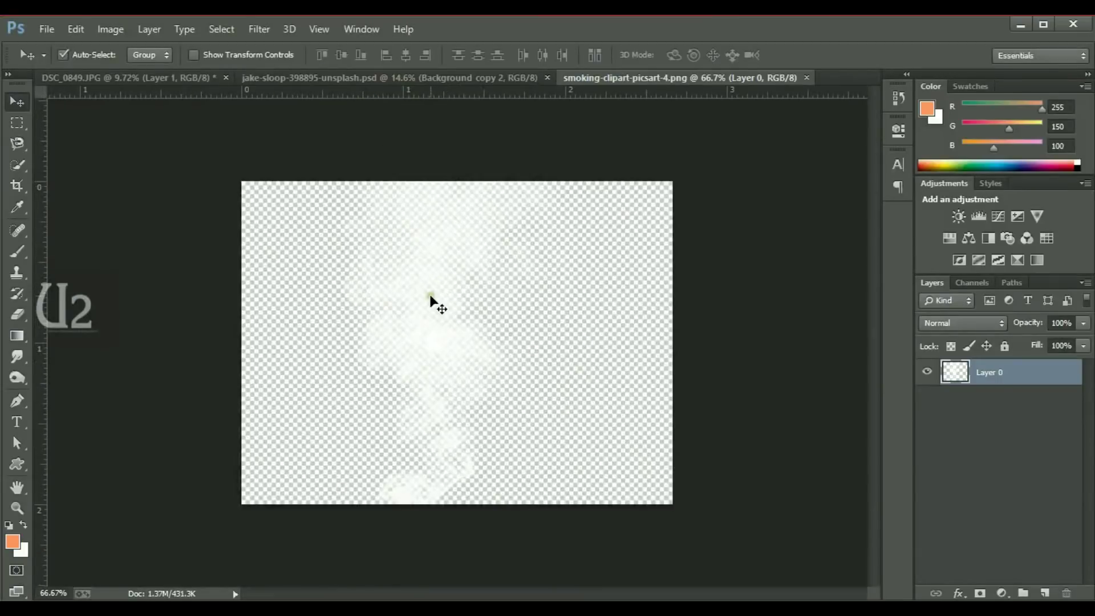
Bring the smoke layer into the train composite, resize it, and move it up behind the man
left_click_drag(430, 297, 471, 308)
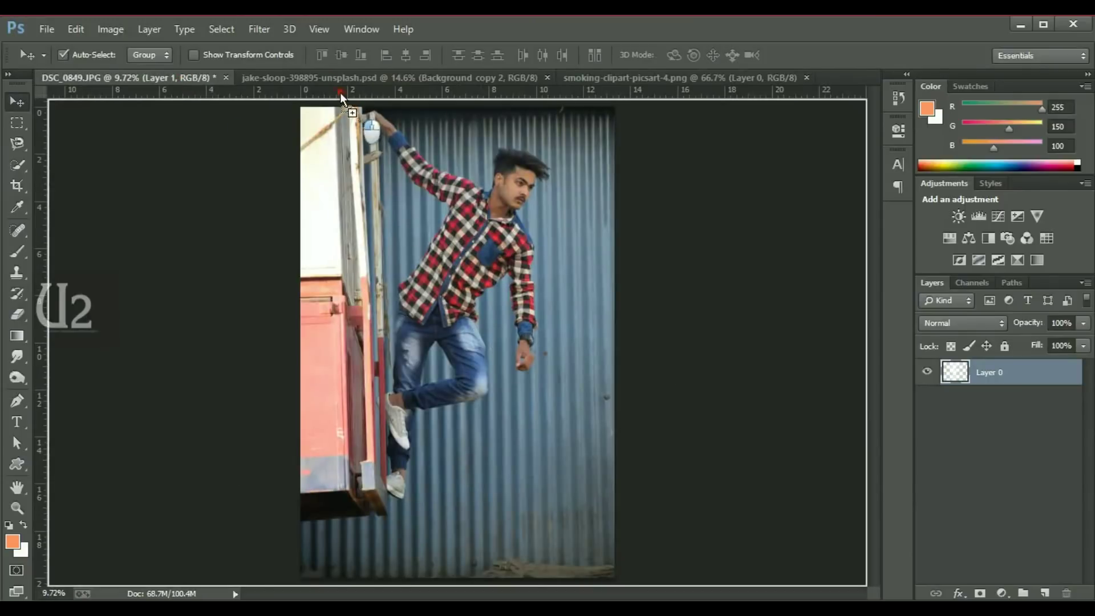
mouse_move(340, 93)
left_mouse_down()
mouse_move(485, 327)
mouse_move(572, 241)
left_mouse_up()
key("ctrl+t")
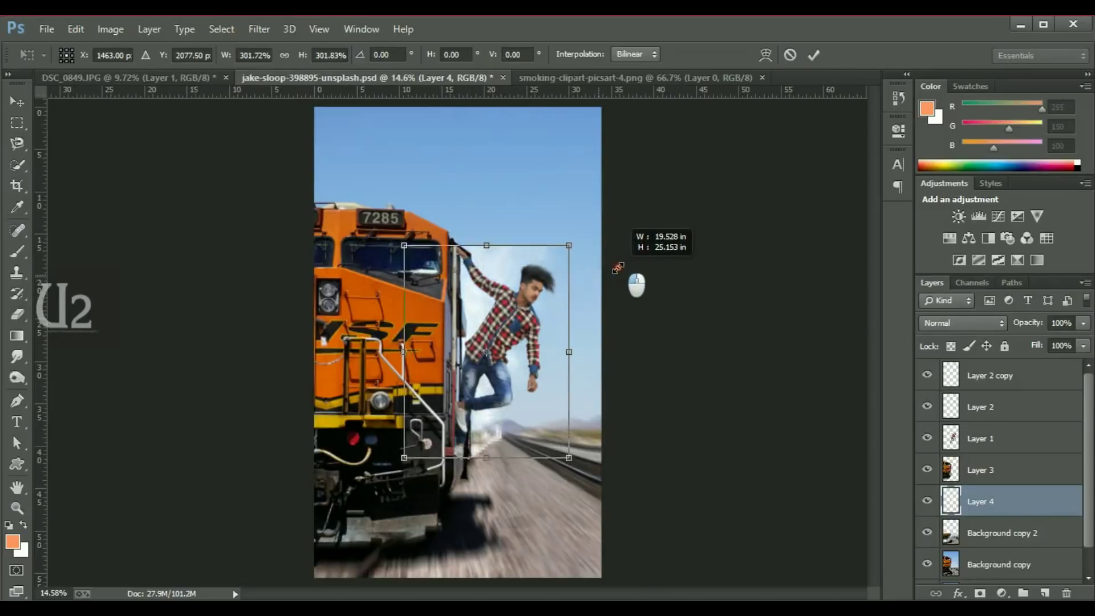
key("Return")
left_click_drag(489, 251, 545, 171)
Erase the smoke's hard top edge and move it down around the man
key("e")
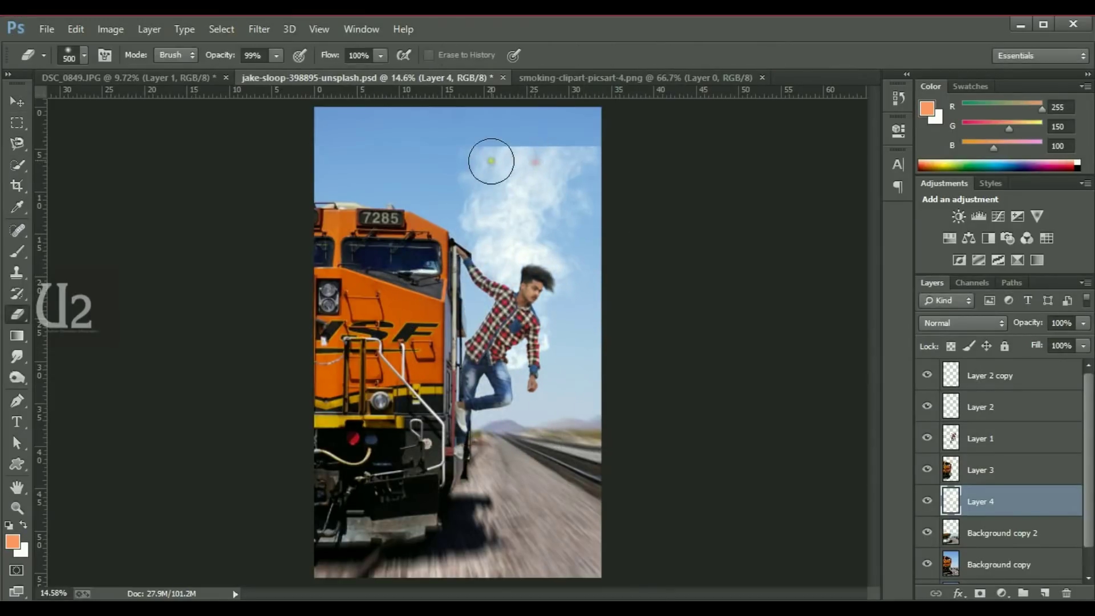
mouse_move(466, 147)
left_mouse_down()
mouse_move(592, 152)
mouse_move(566, 127)
left_mouse_up()
key("v")
mouse_move(526, 199)
left_mouse_down()
mouse_move(514, 282)
mouse_move(523, 298)
left_mouse_up()
key("e")
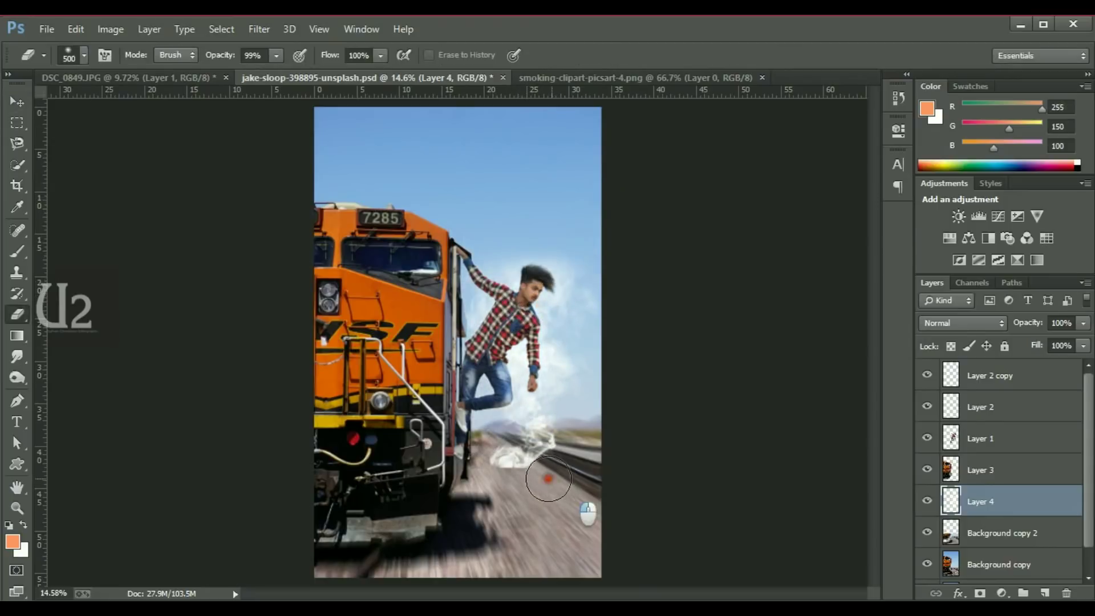
Soften the smoke with a Gaussian Blur of about 30 px
left_click(259, 29)
mouse_move(267, 223)
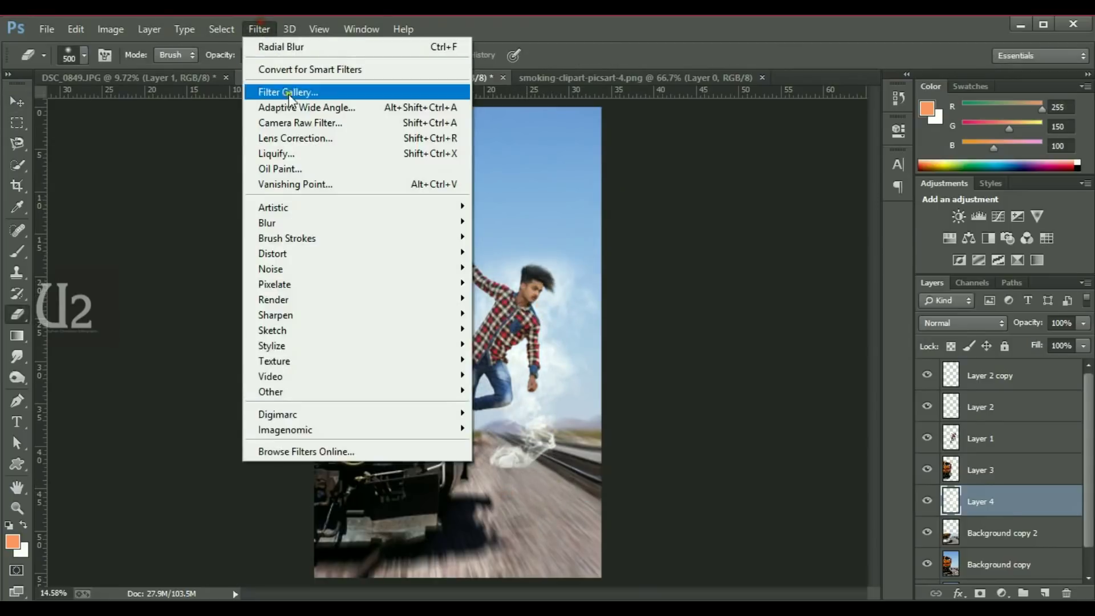
left_click(524, 334)
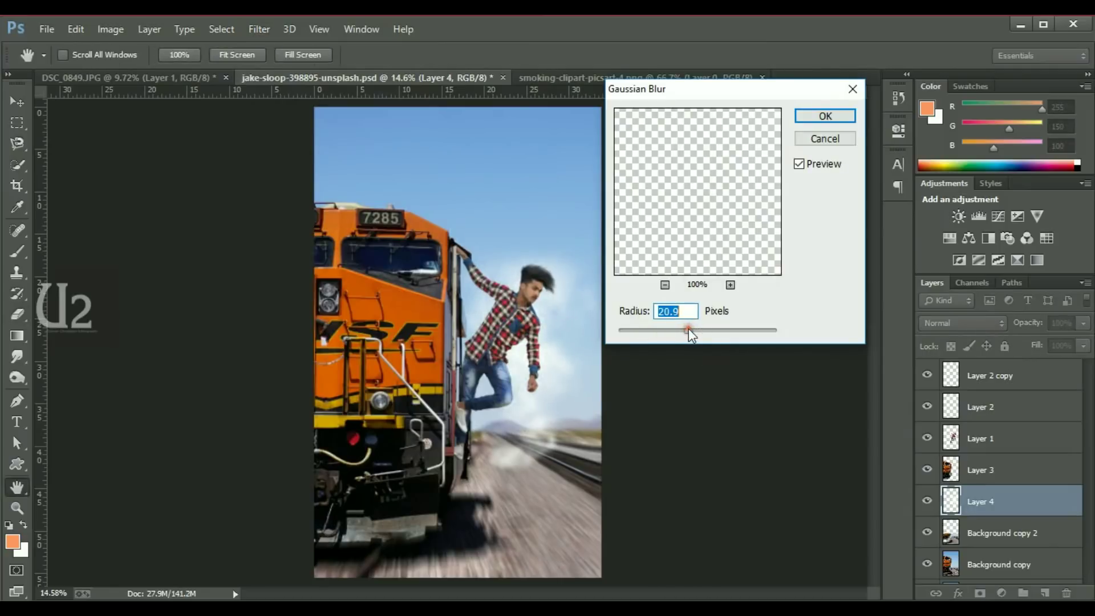
left_click_drag(689, 329, 694, 330)
left_click(804, 114)
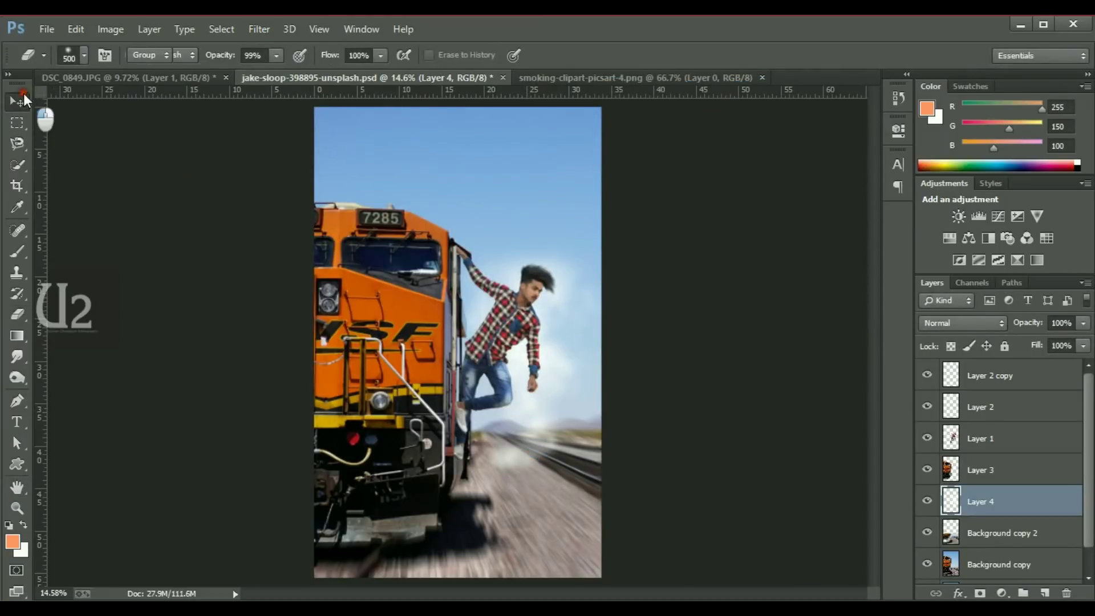
Flip the smoke horizontally, rotate it about ten degrees, and reposition it
key("v")
left_click_drag(534, 391, 495, 414)
key("ctrl+t")
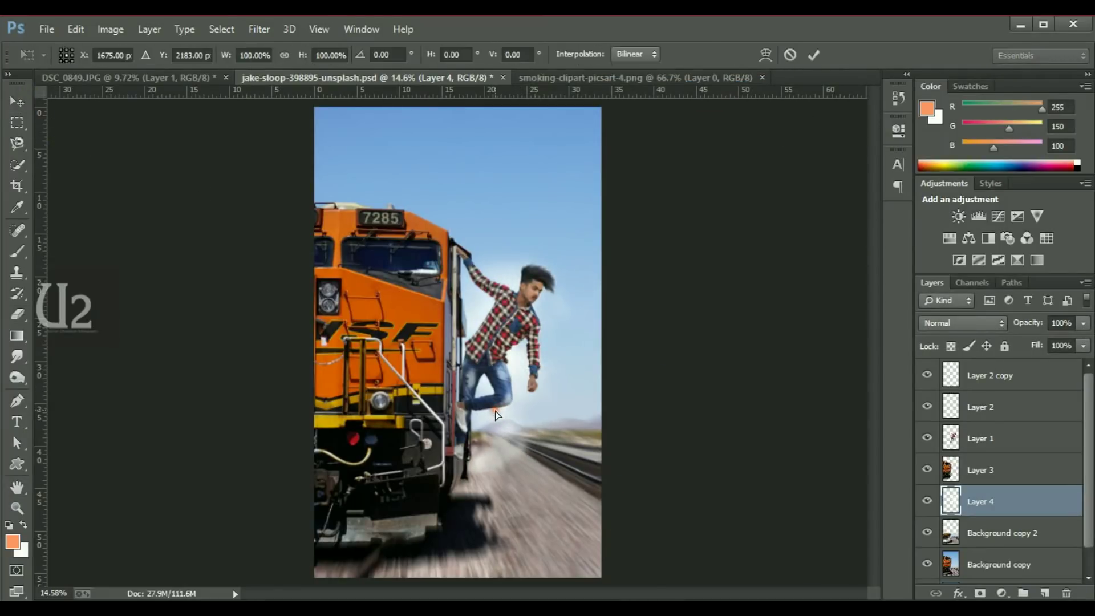
right_click(495, 413)
left_click(542, 593)
left_click_drag(550, 478, 510, 430)
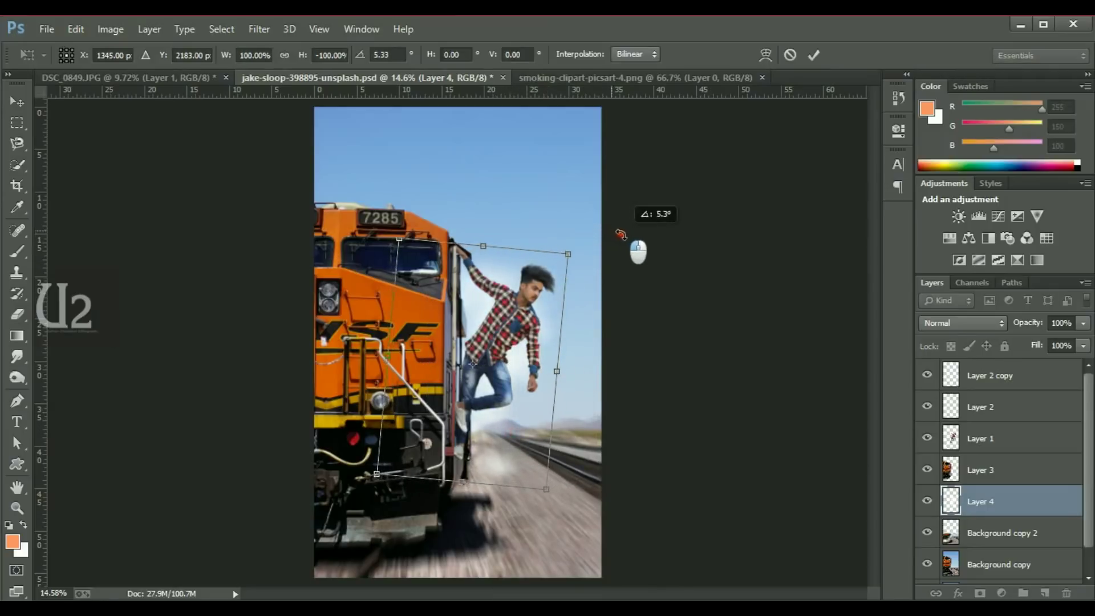
left_click_drag(601, 231, 645, 234)
left_click_drag(510, 416, 525, 425)
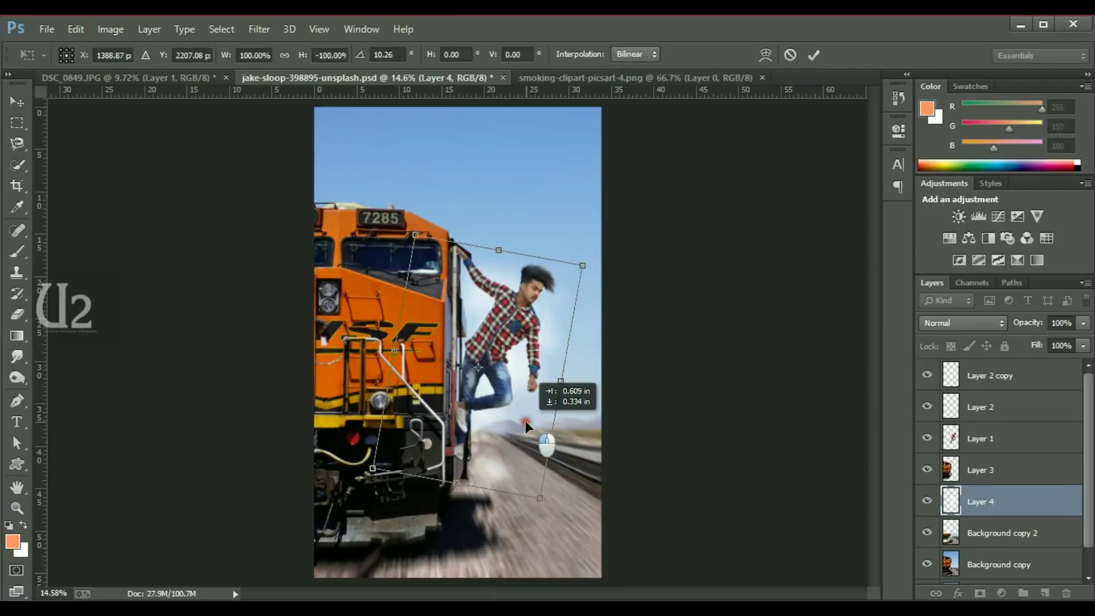
key("Return")
Shift the smoke near the tracks and scale it up around the man's legs
left_click_drag(505, 384, 517, 380)
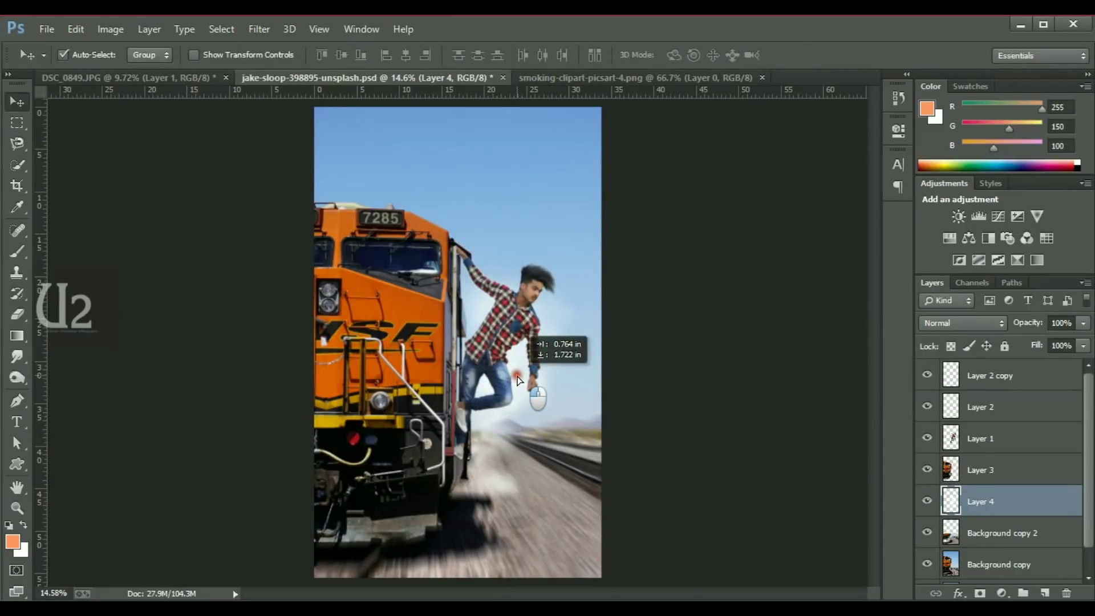
left_click_drag(517, 379, 619, 392)
left_click(617, 391)
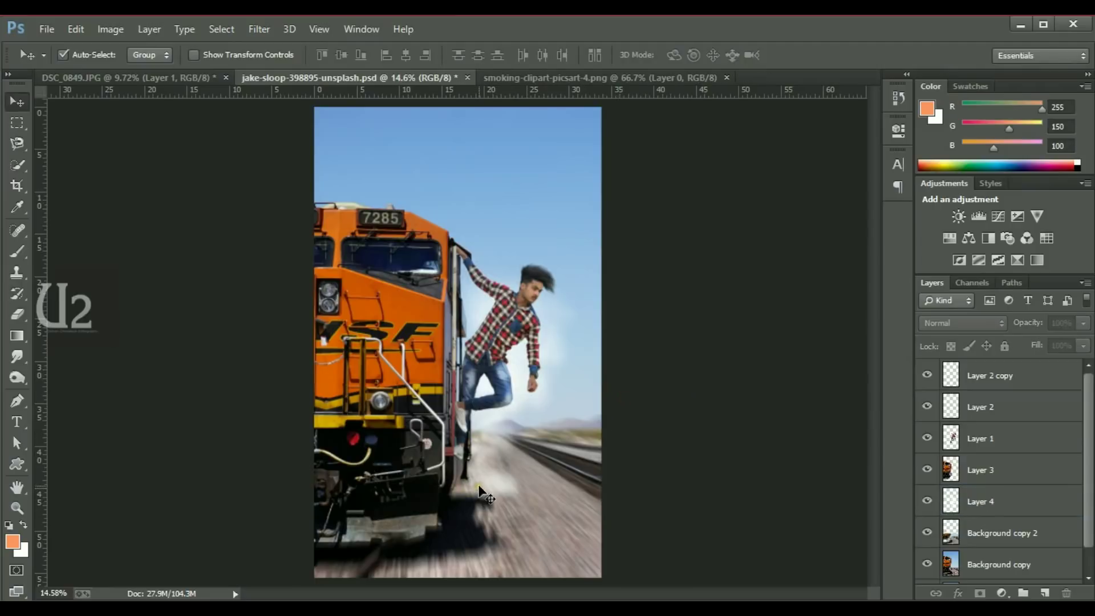
left_click_drag(479, 488, 483, 474)
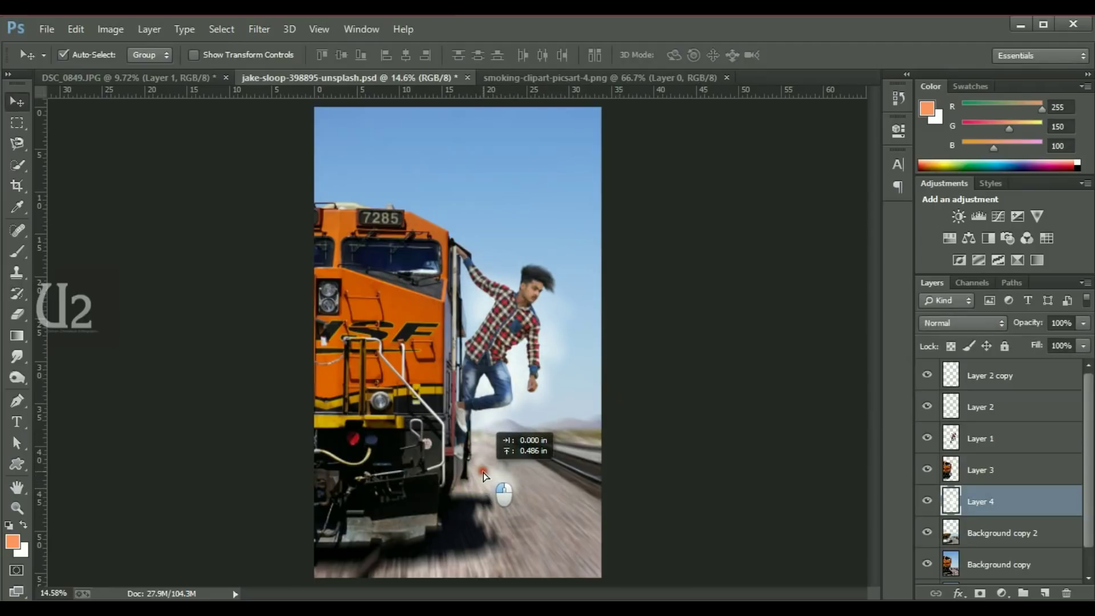
key("ctrl+t")
mouse_move(567, 245)
left_mouse_down()
mouse_move(653, 237)
mouse_move(617, 274)
left_mouse_up()
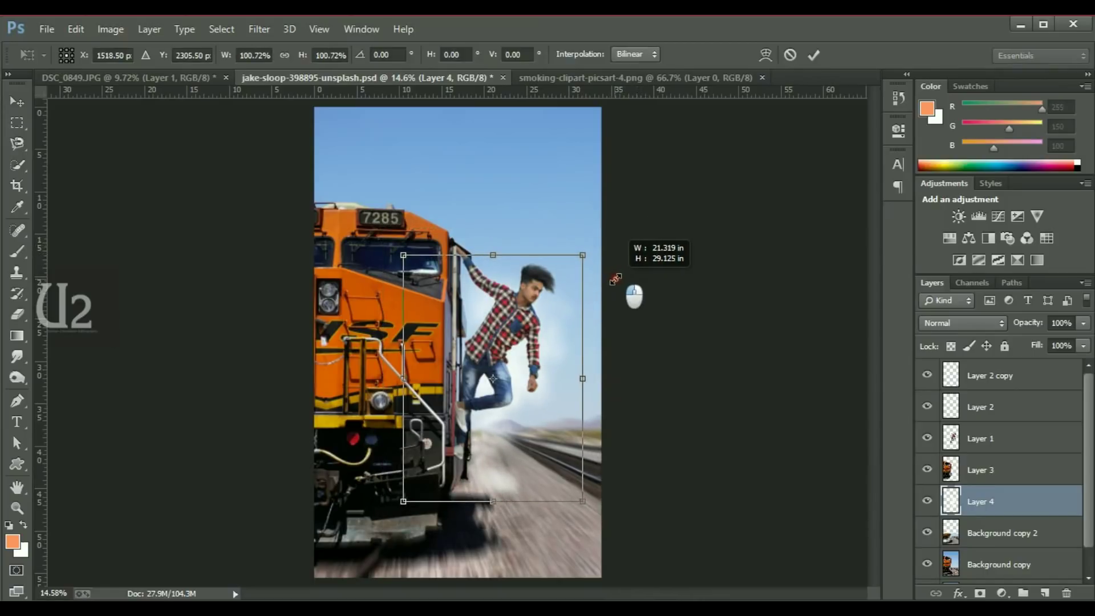
key("Return")
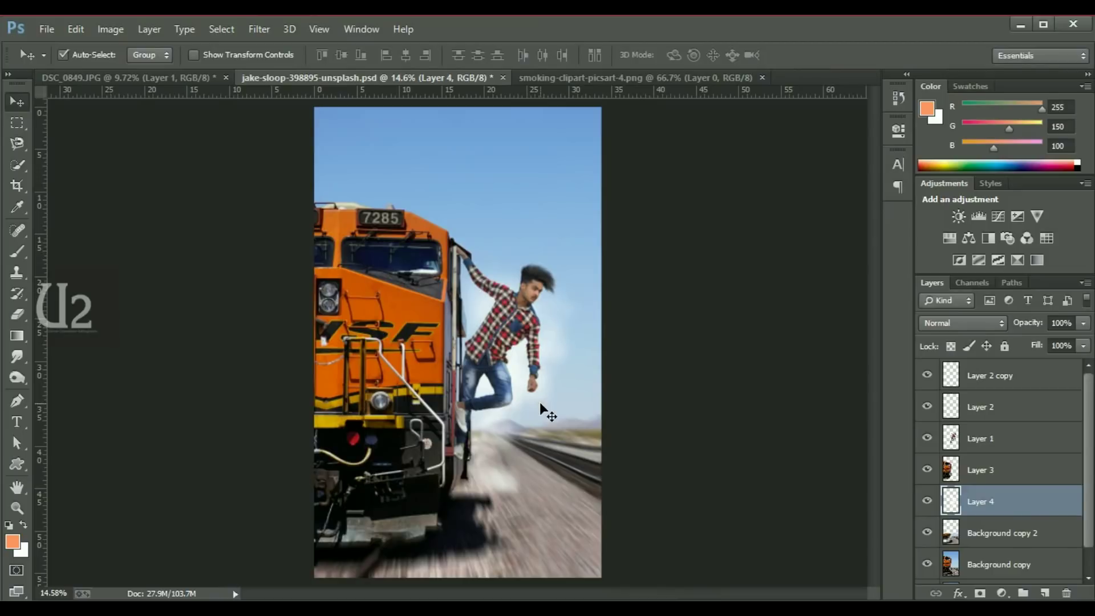
left_click(1081, 324)
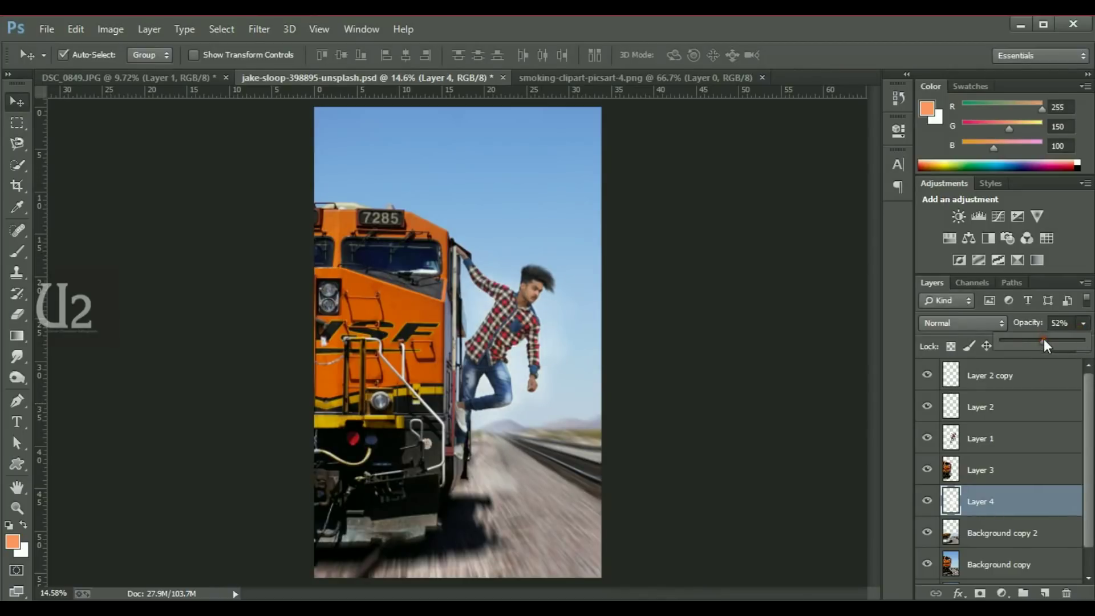
Raise the smoke layer's opacity to 79%
left_click_drag(1043, 339, 1059, 337)
left_click_drag(463, 443, 485, 440)
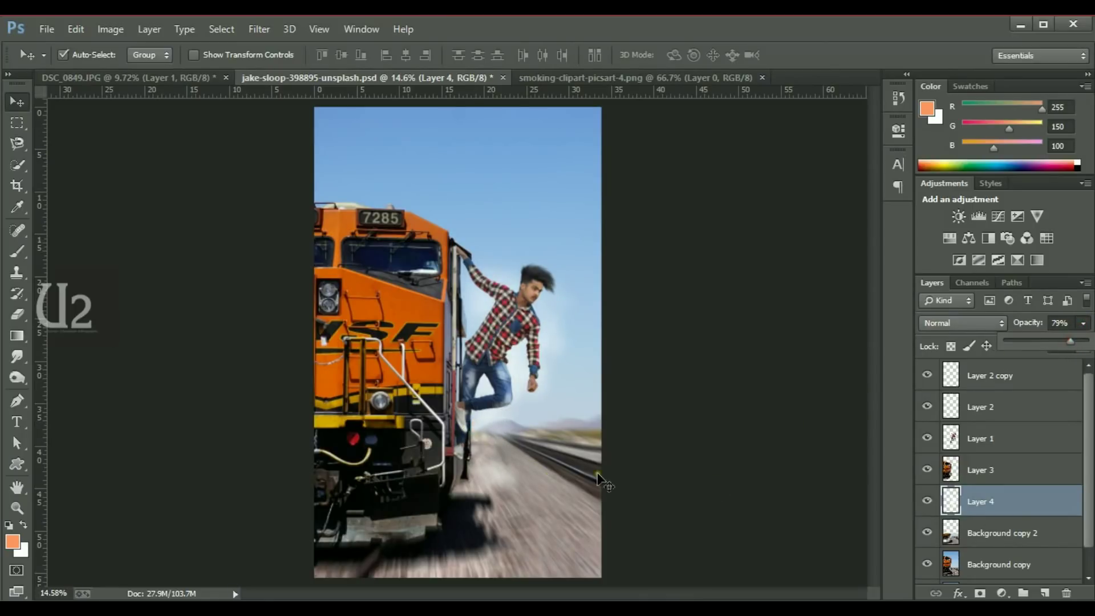
scroll(973, 545, "down", 1)
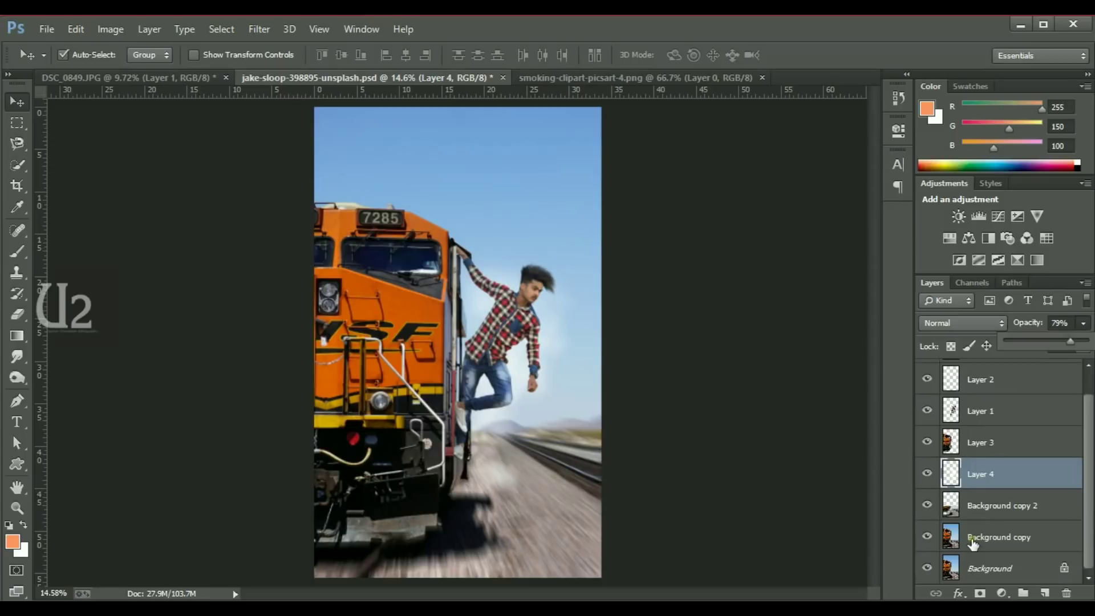
Select all layers from Layer 2 copy down to Background
left_click(539, 282)
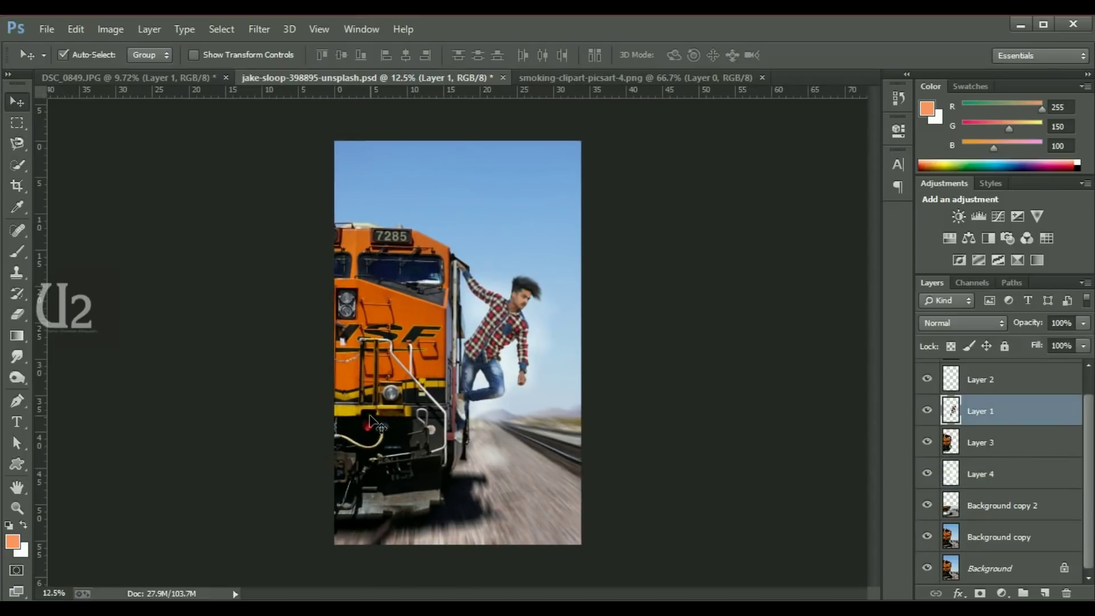
left_click(1003, 381)
scroll(1007, 399, "up", 1)
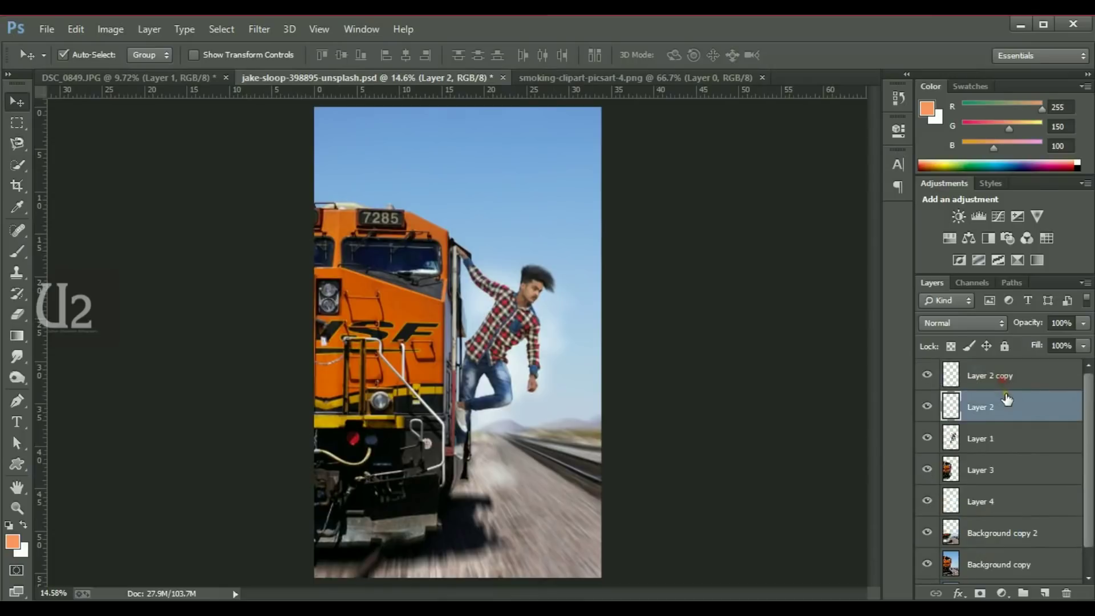
left_click(1008, 382)
scroll(1008, 385, "down", 1)
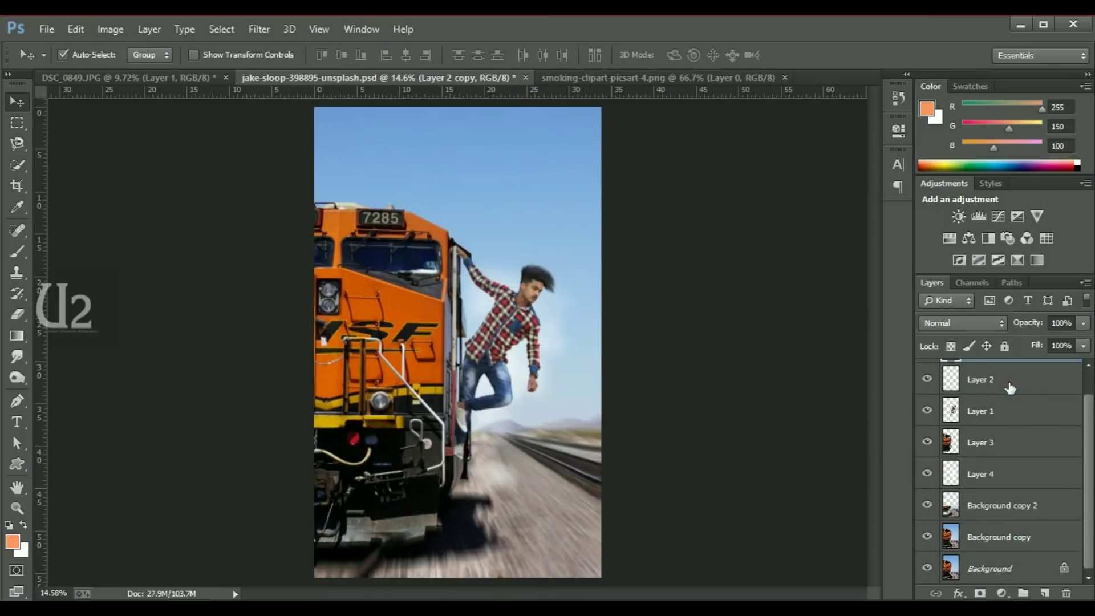
left_click(1022, 561, "shift")
scroll(963, 372, "up", 1)
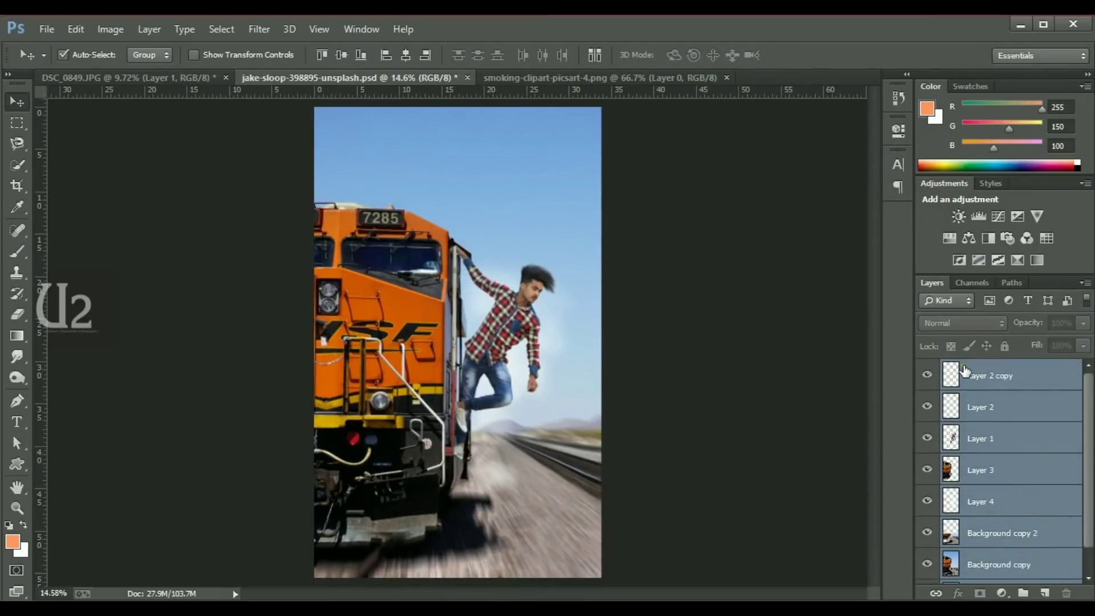
Duplicate the selected layers and merge the copies into Layer 2 copy 3
right_click(964, 372)
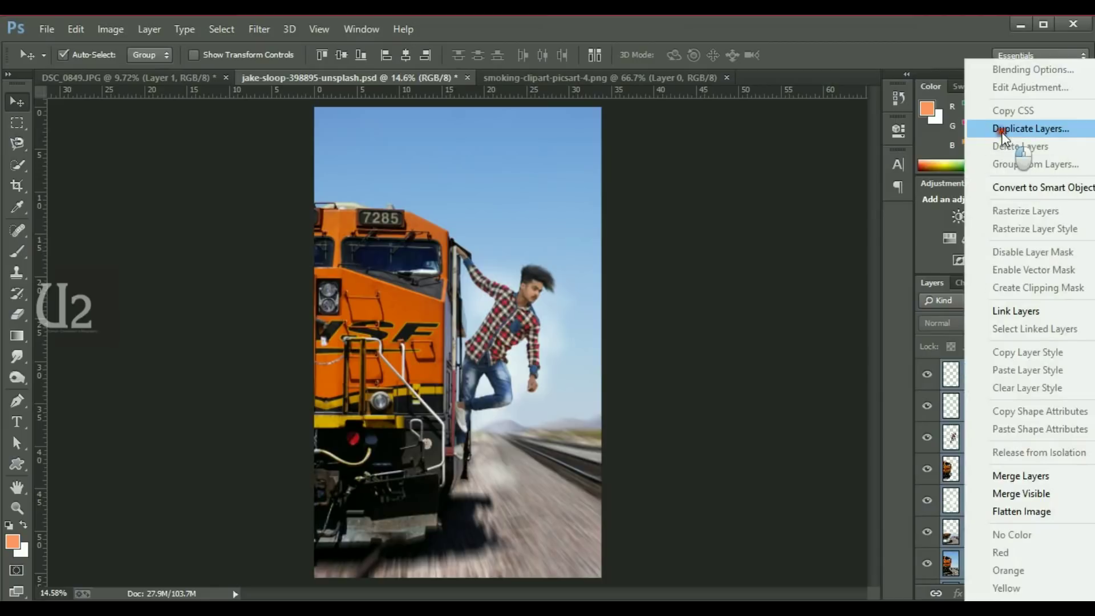
left_click(1001, 132)
left_click(587, 148)
right_click(972, 374)
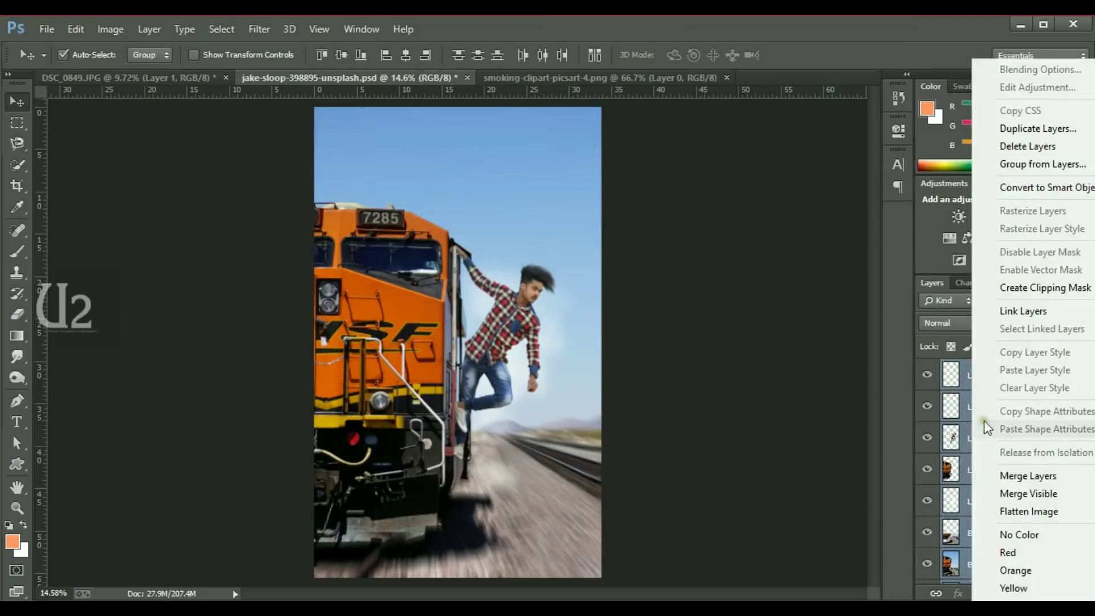
left_click(1001, 476)
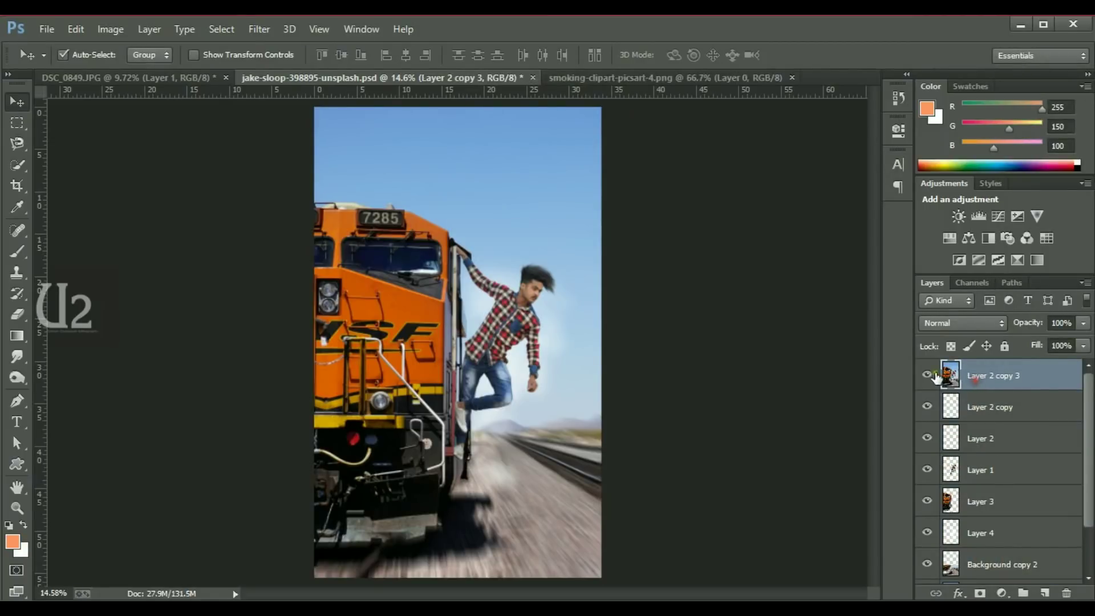
left_click(976, 373)
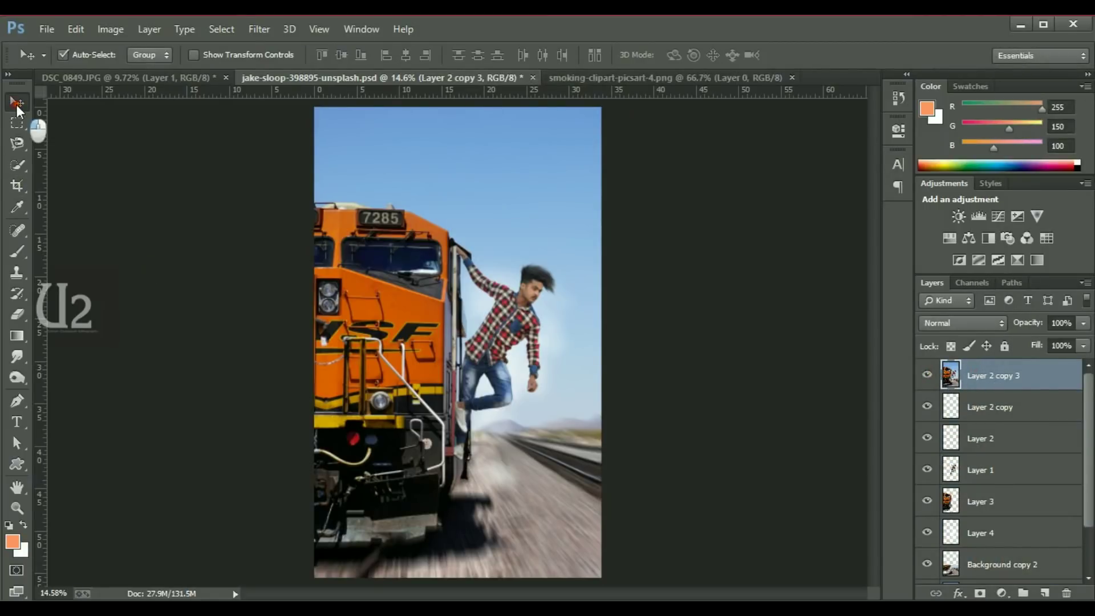
Try a crop and cancel it, then open the Camera Raw filter on the merged layer
left_click(17, 185)
left_click(409, 166)
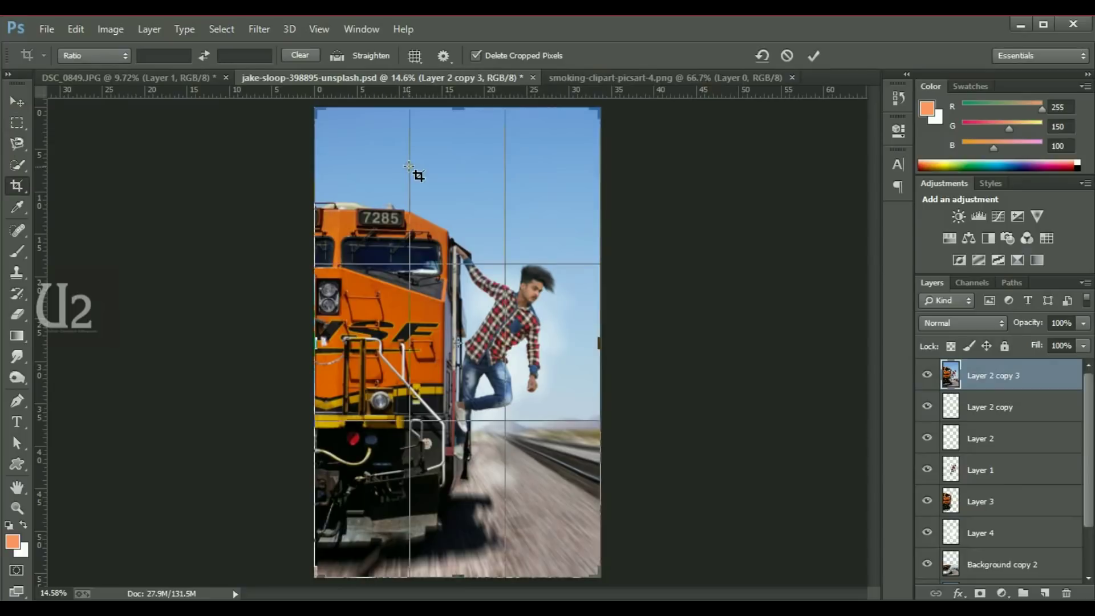
key("Return")
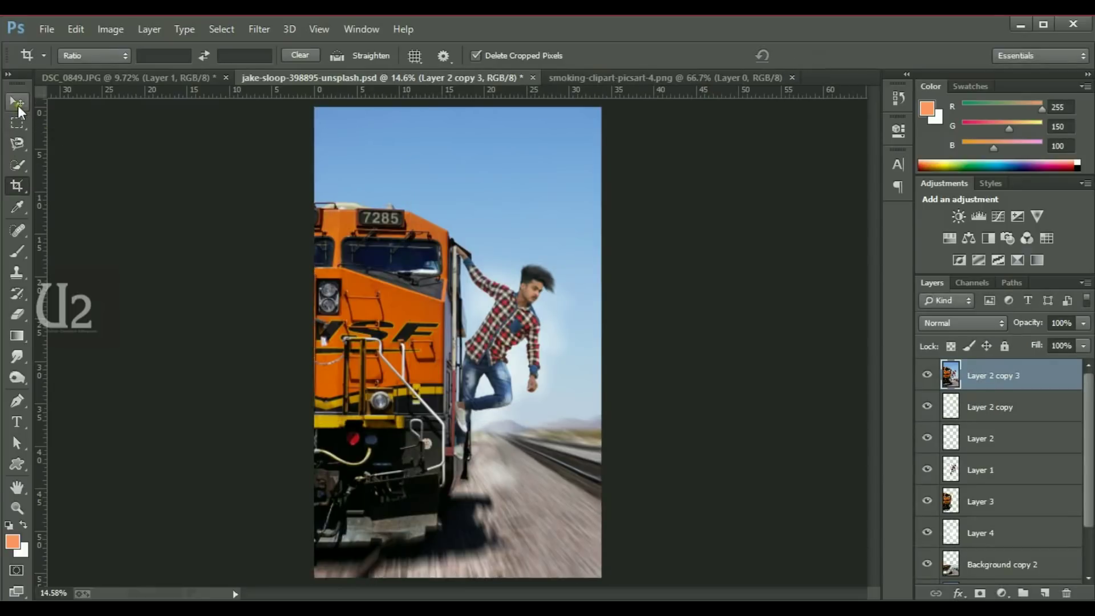
left_click(18, 108)
left_click(259, 29)
left_click(328, 120)
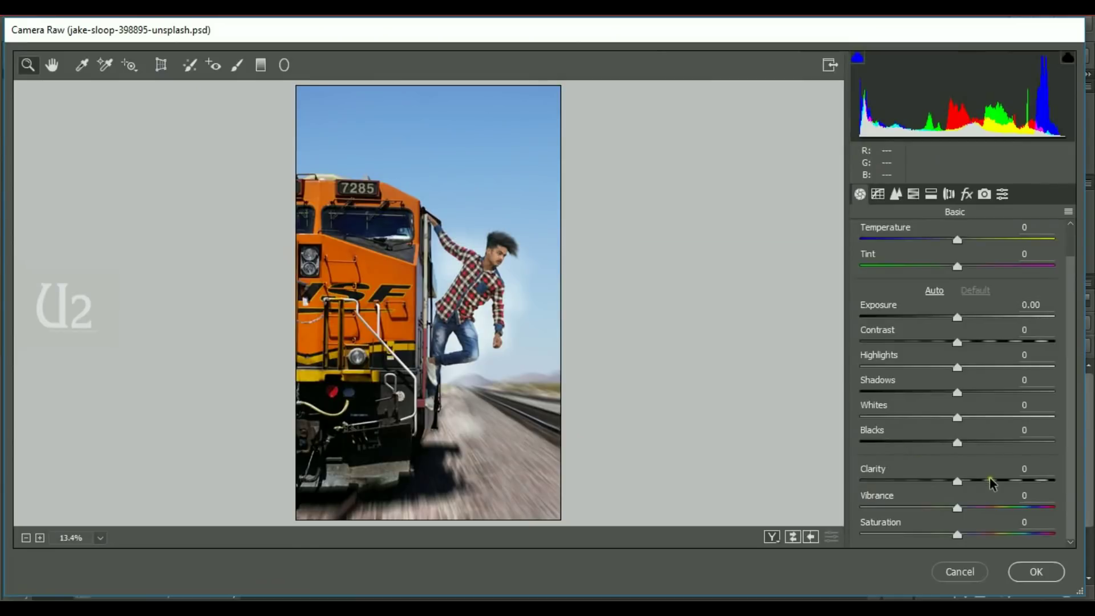
Set Clarity +100, Blacks -69, Shadows +100, and lower the Highlights
left_click_drag(989, 481, 1055, 481)
left_click_drag(957, 442, 891, 442)
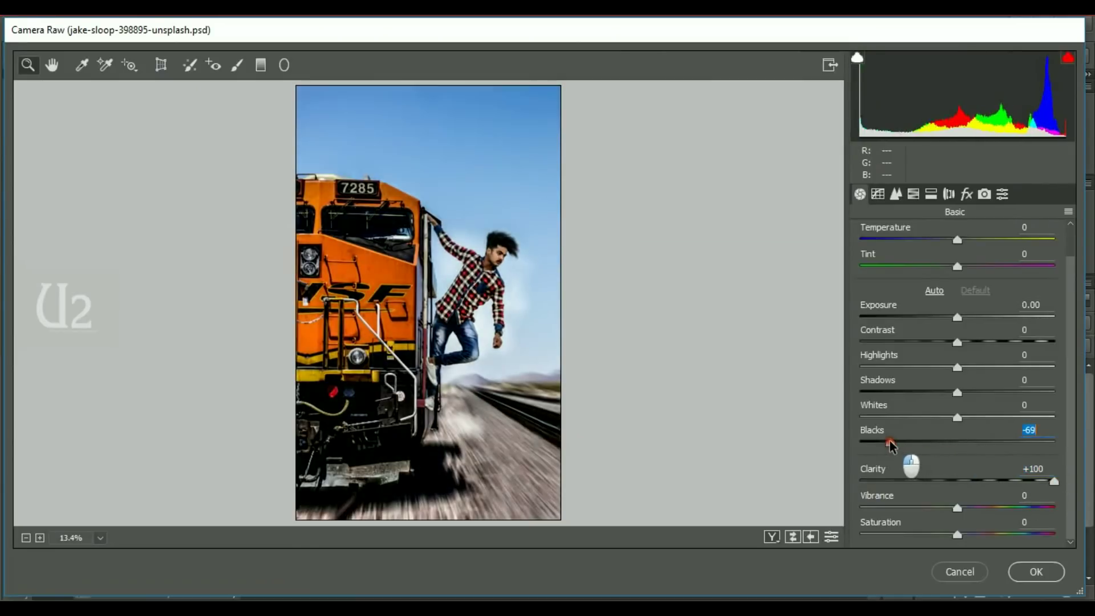
left_click_drag(957, 392, 1078, 396)
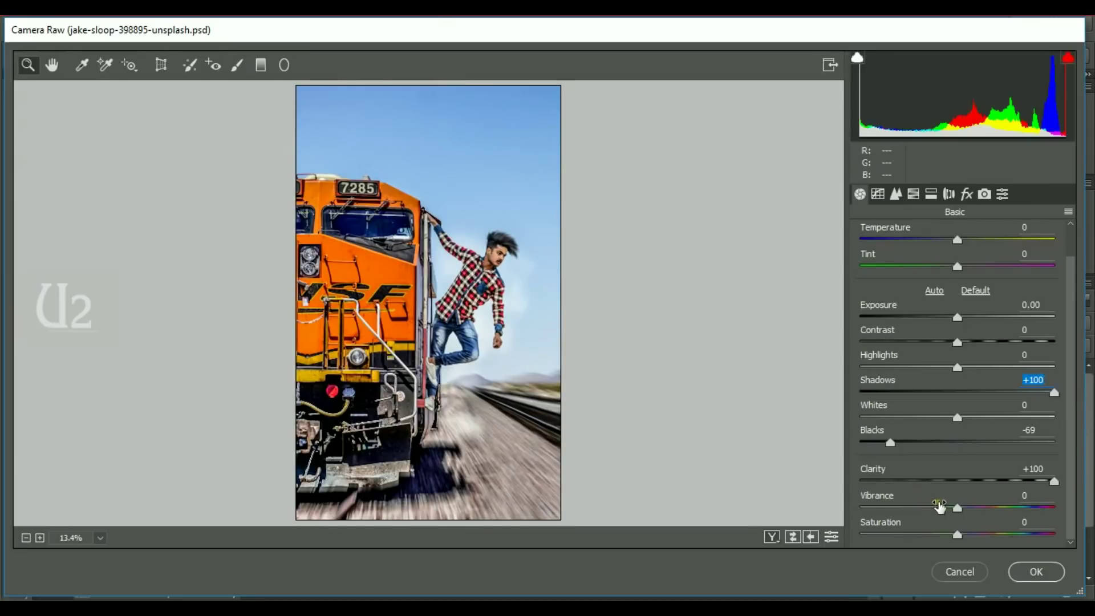
left_click_drag(959, 366, 876, 367)
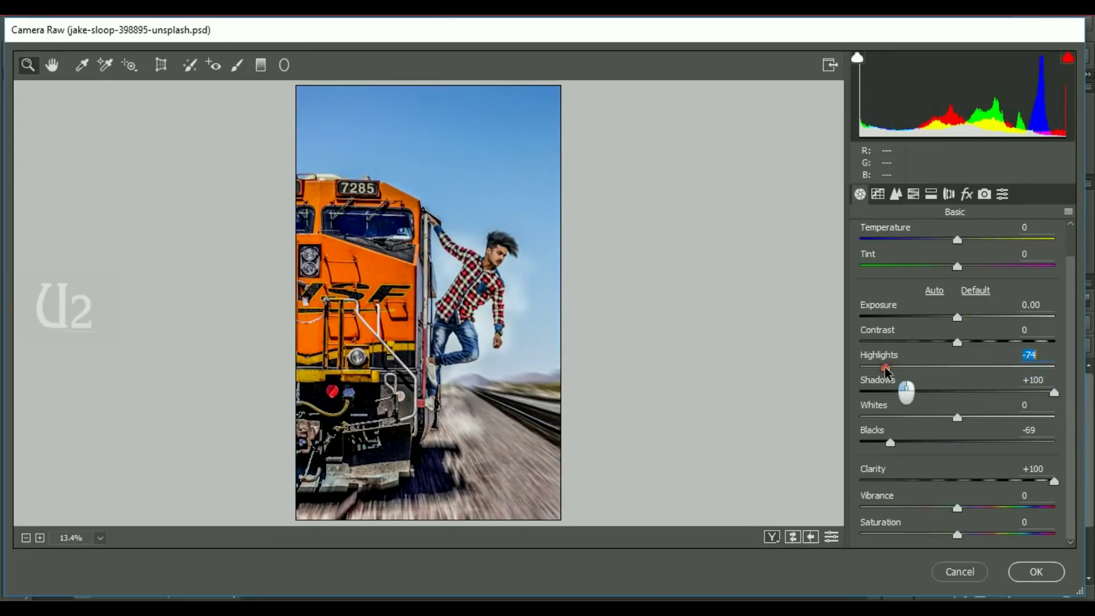
In Camera Calibration, set Blue saturation +100 and shift Blue, Green (+43) and Red hues
left_click(985, 194)
left_click_drag(993, 524, 1061, 524)
left_click(924, 498)
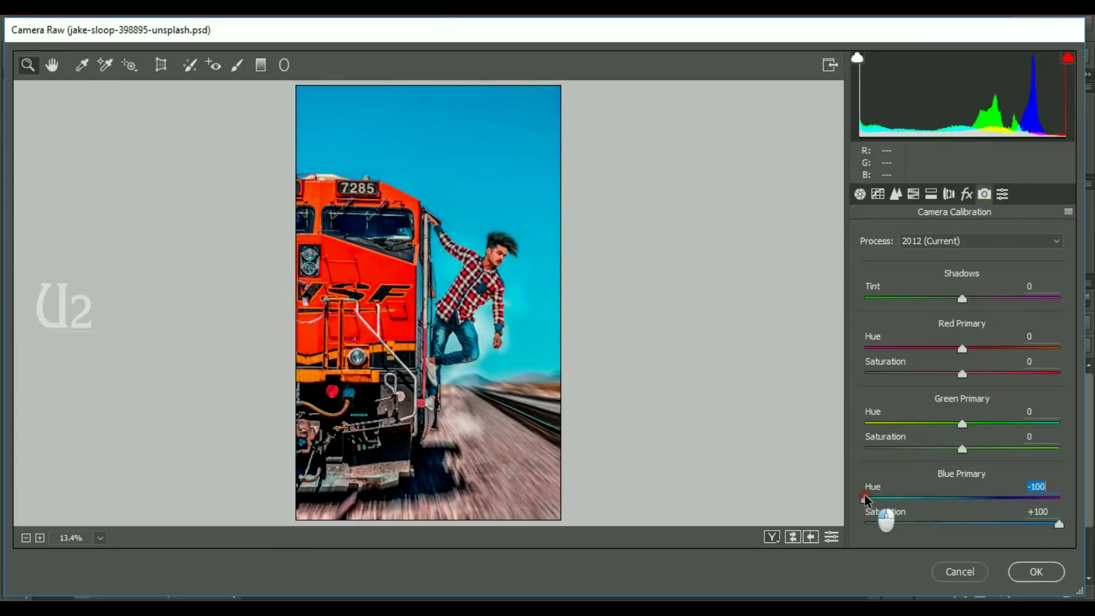
left_click(1004, 423)
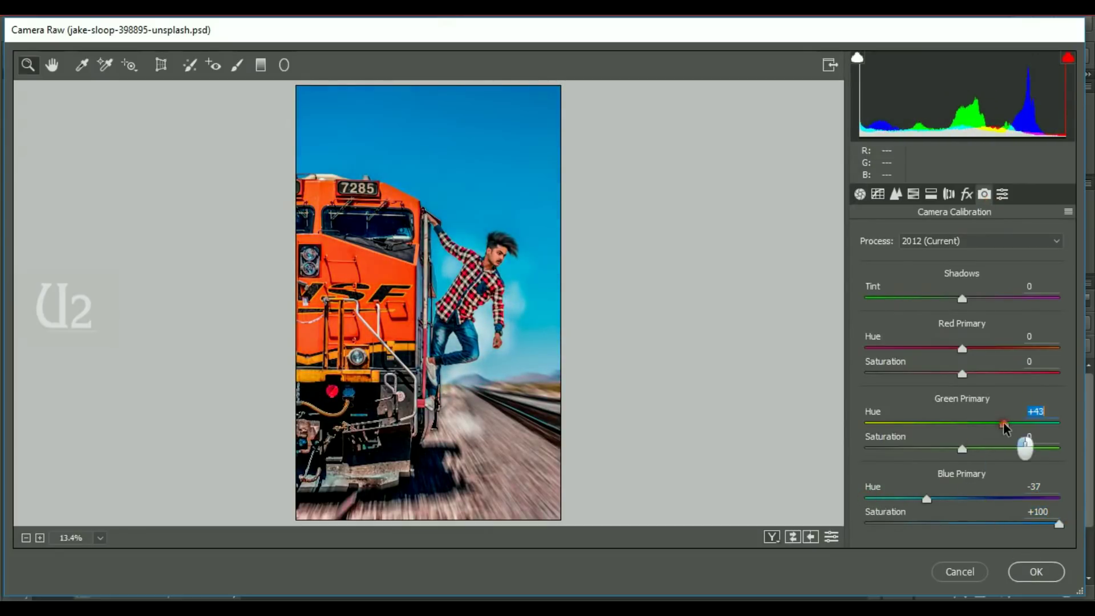
left_click(989, 348)
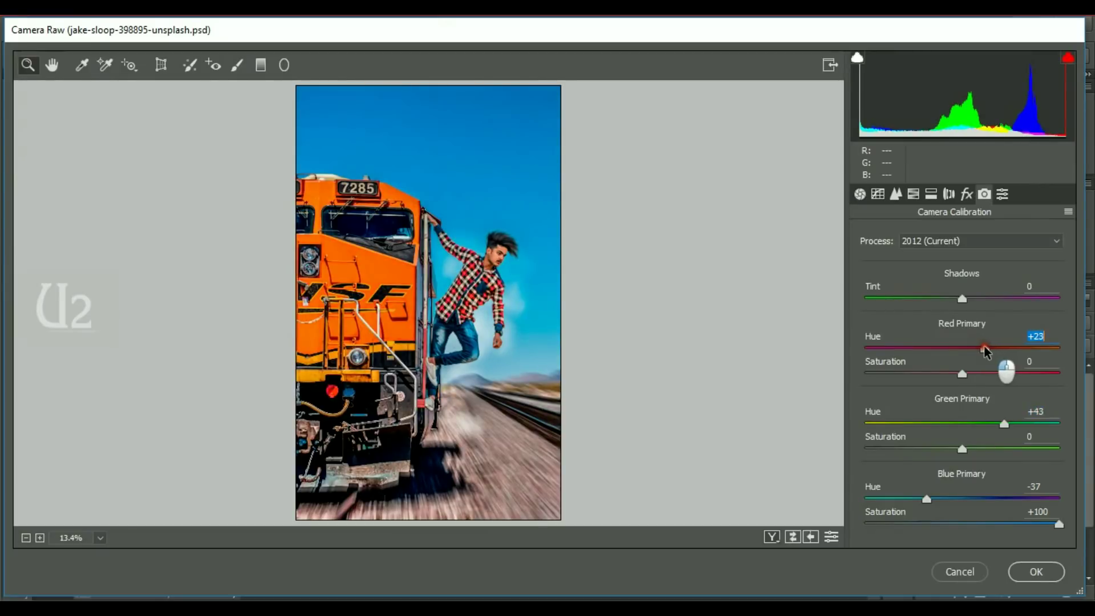
left_click(913, 194)
left_click(918, 260)
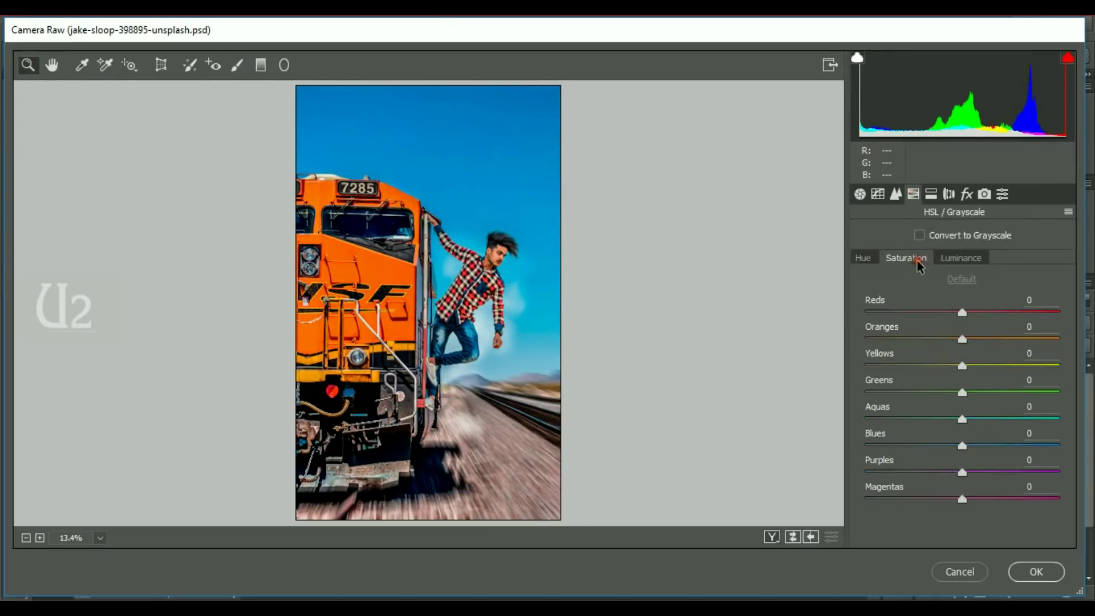
Set Yellows, Greens and Aquas saturation -100, Oranges saturation -25, Oranges luminance +32
left_click_drag(961, 366, 835, 371)
left_click_drag(962, 392, 862, 391)
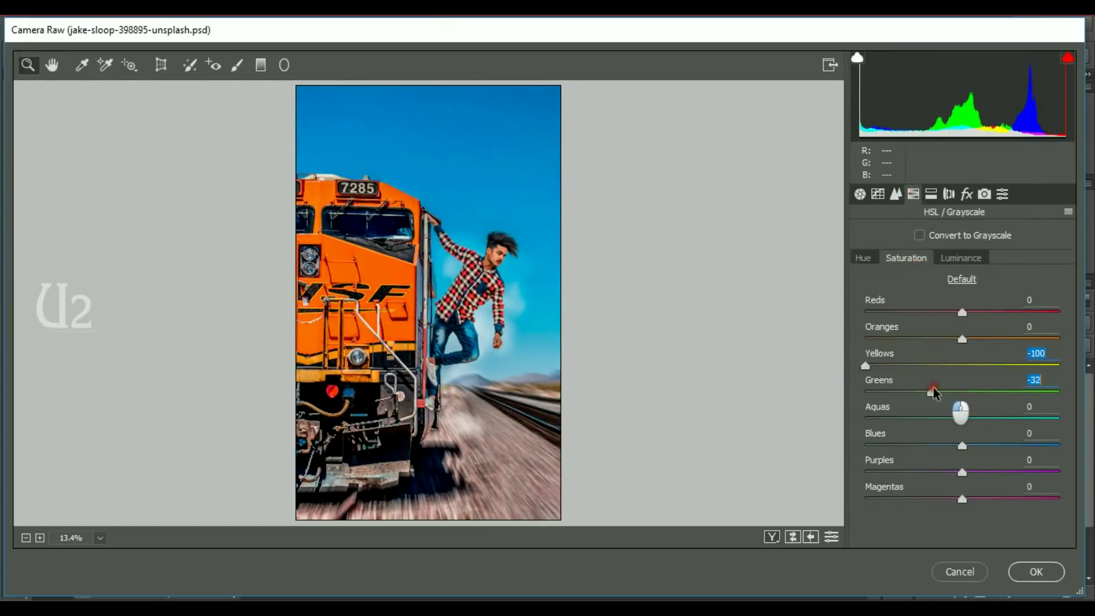
left_click_drag(958, 417, 856, 425)
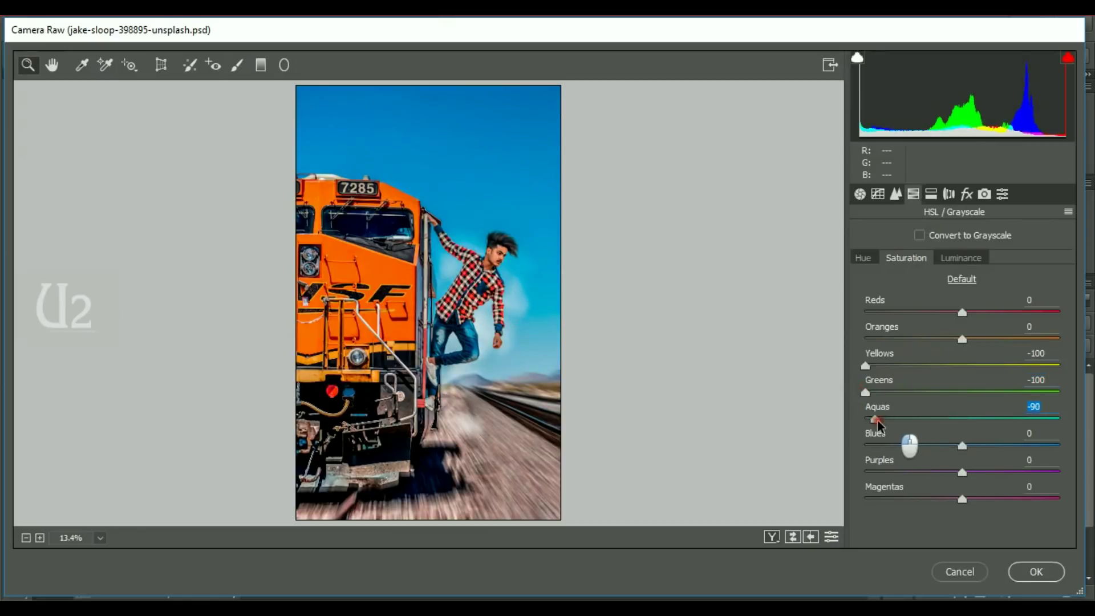
left_click_drag(963, 339, 941, 339)
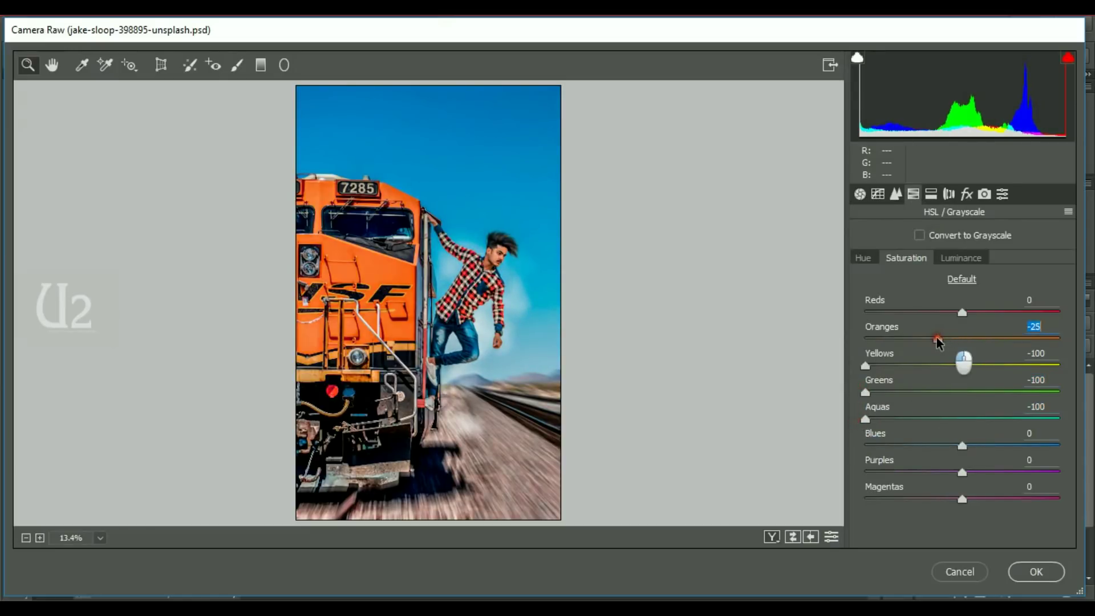
left_click(961, 258)
left_click_drag(962, 339, 991, 339)
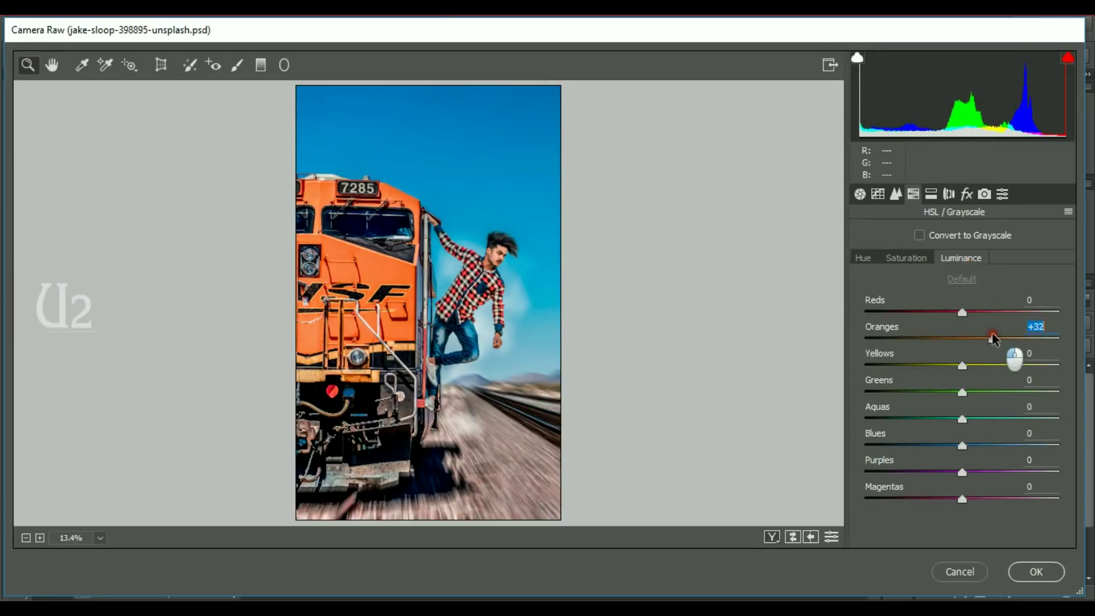
Add a soft, rounded -8 post-crop vignette with midpoint 0, and warm Temperature to +11
left_click(966, 193)
left_click_drag(957, 461, 938, 461)
left_click_drag(959, 541, 1055, 541)
left_click_drag(958, 515, 1021, 515)
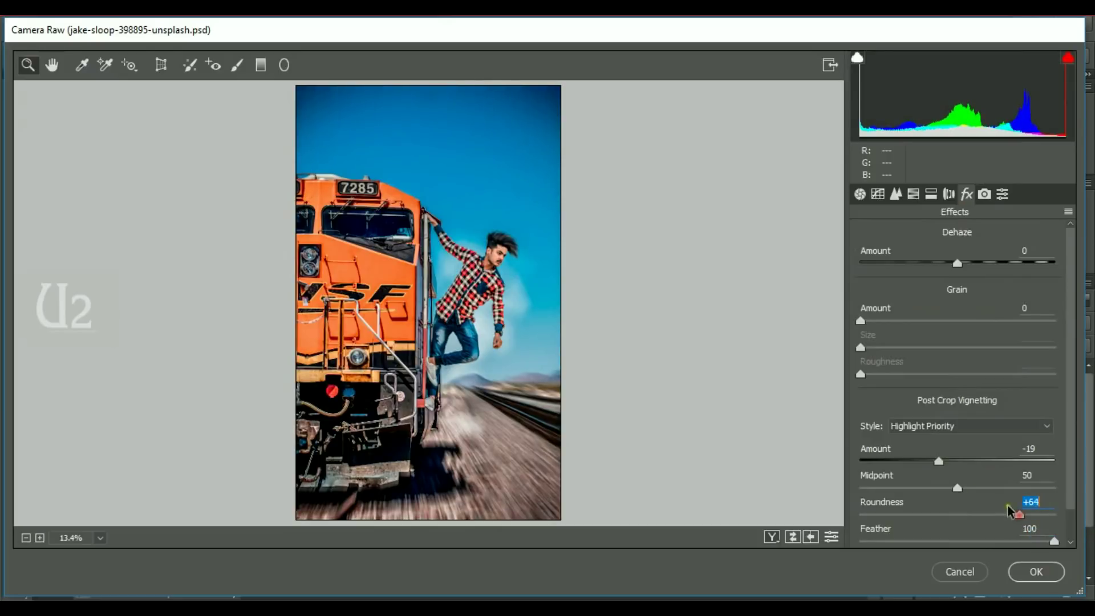
left_click_drag(957, 488, 846, 487)
left_click(949, 462)
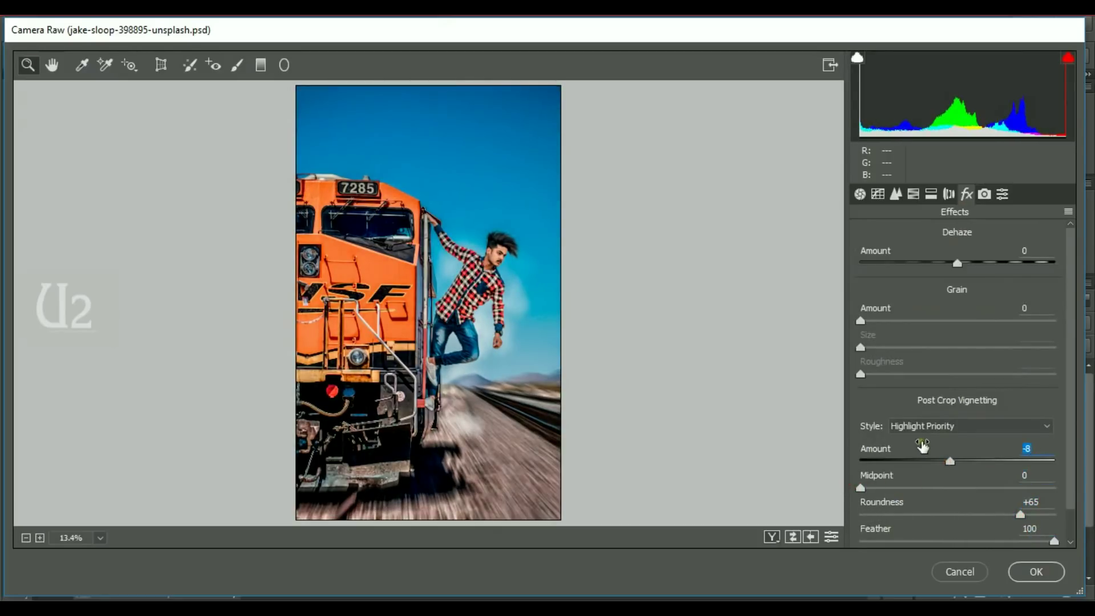
left_click(860, 195)
left_click(969, 240)
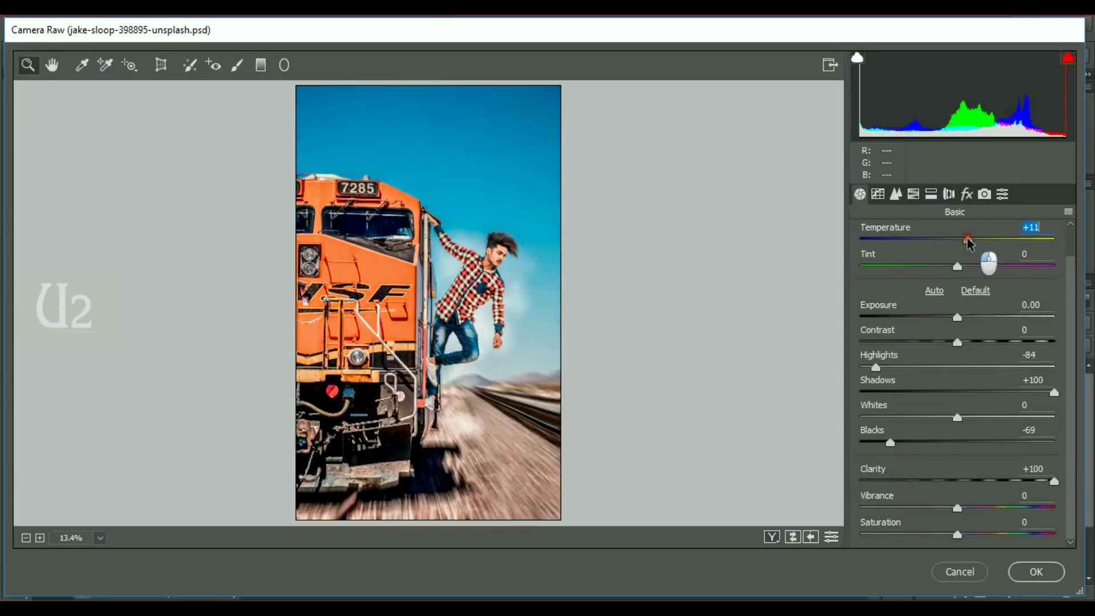
Set Temperature +1, Tint -11, Shadows +69, Blacks -53 and Clarity +68
key("shift+Down")
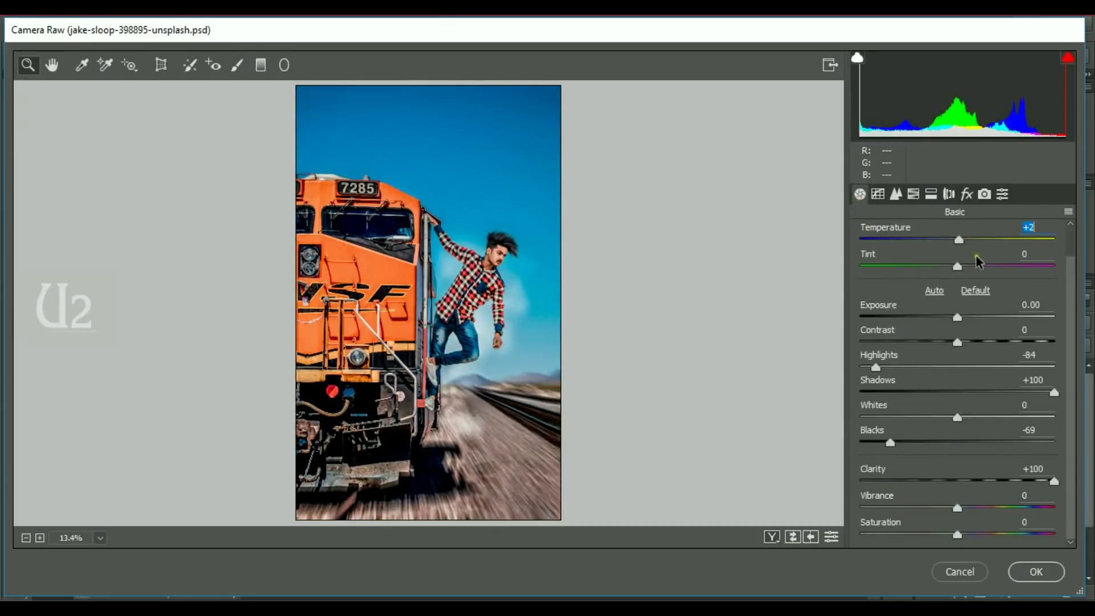
left_click(944, 266)
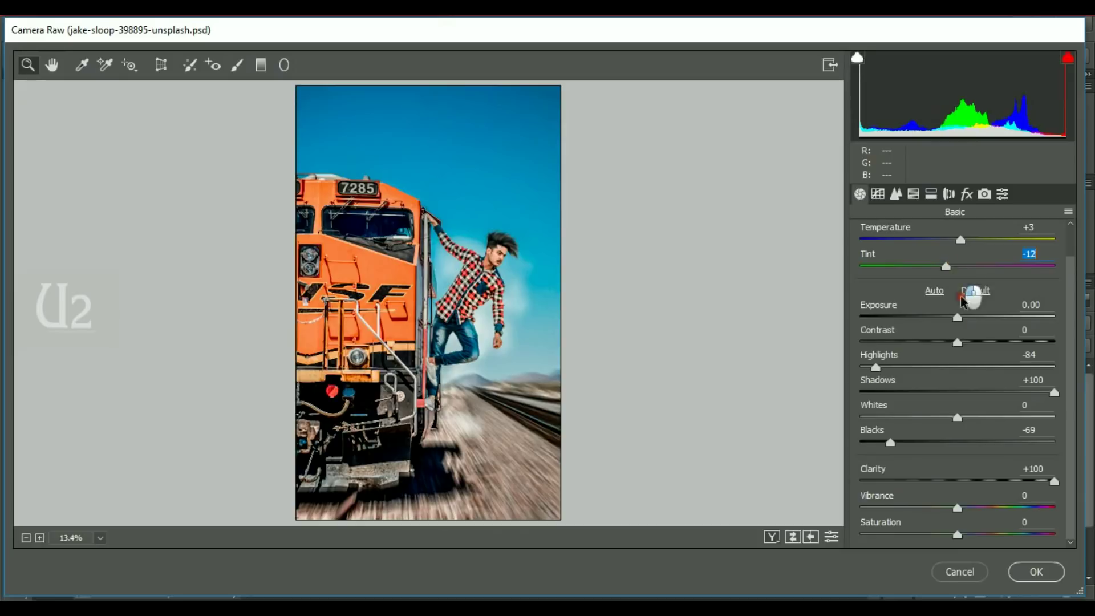
left_click(993, 230)
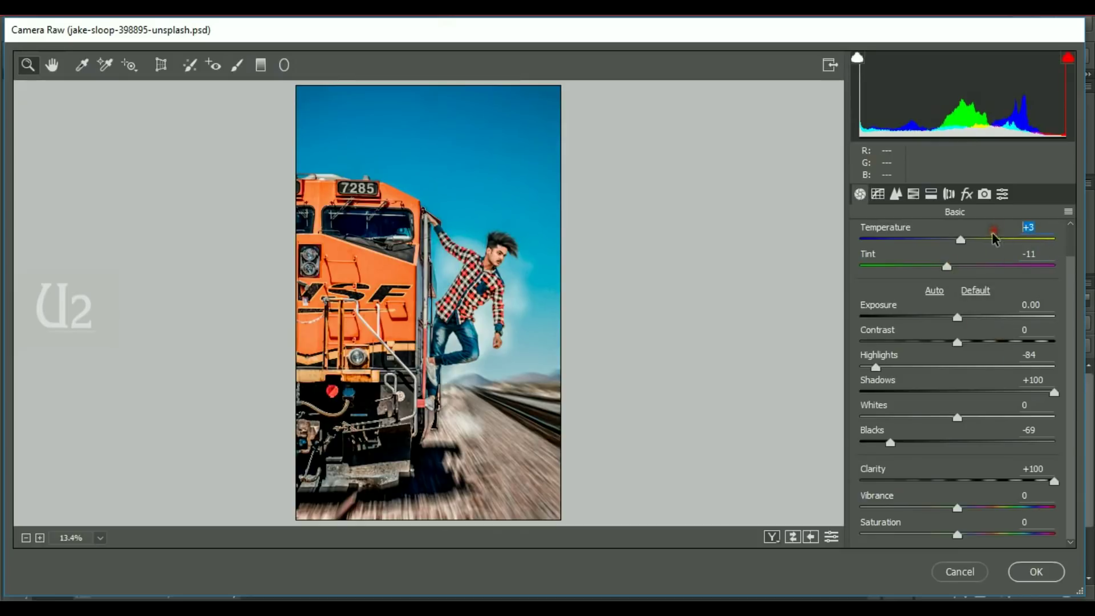
left_click(1029, 393)
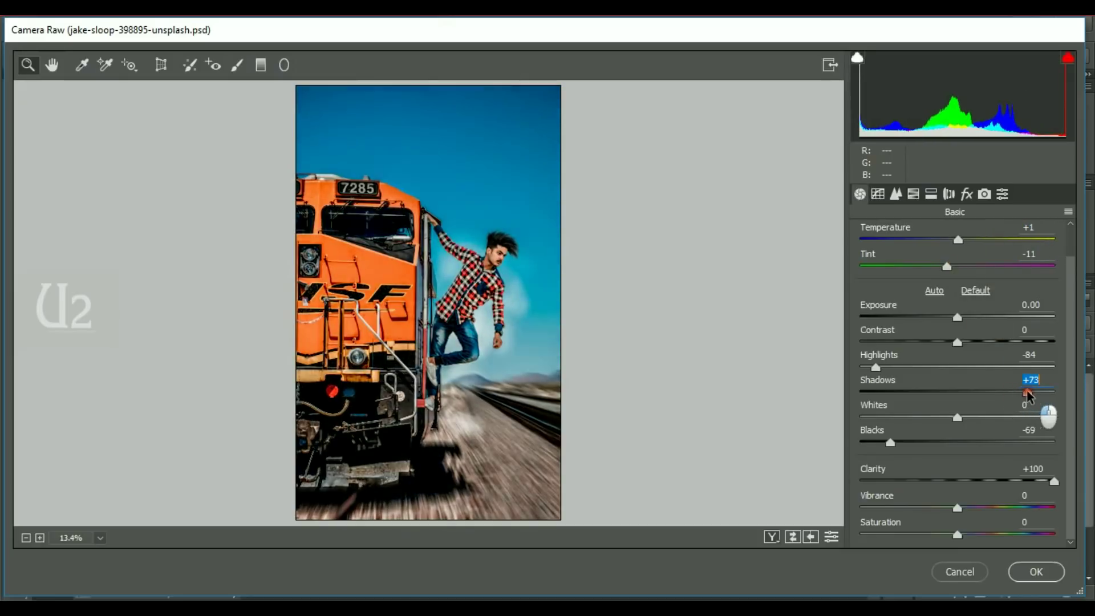
left_click(906, 442)
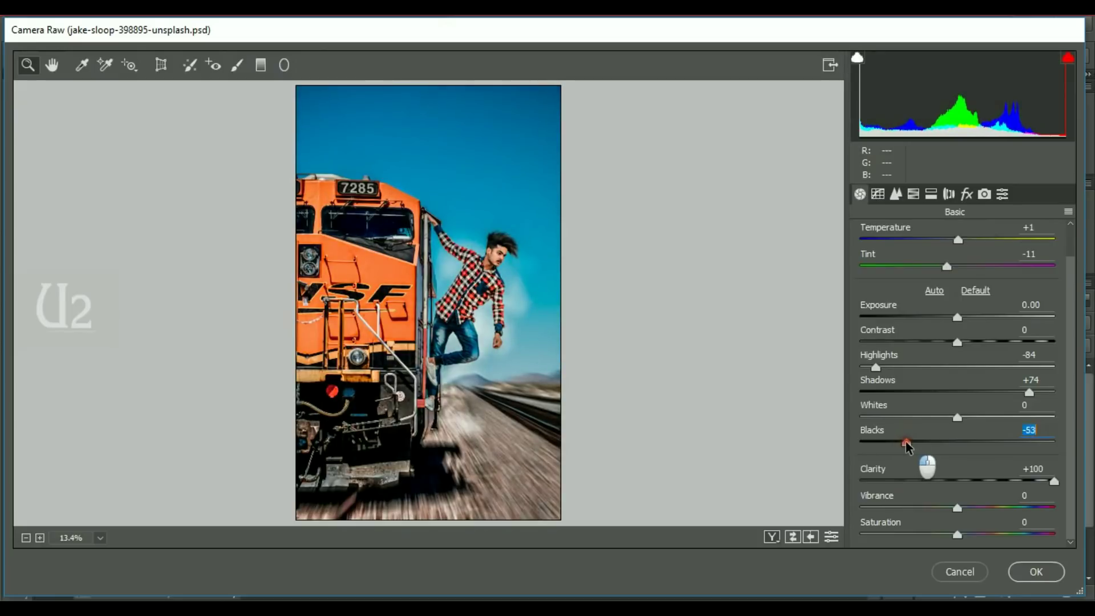
left_click_drag(998, 393, 1024, 392)
left_click(1031, 481)
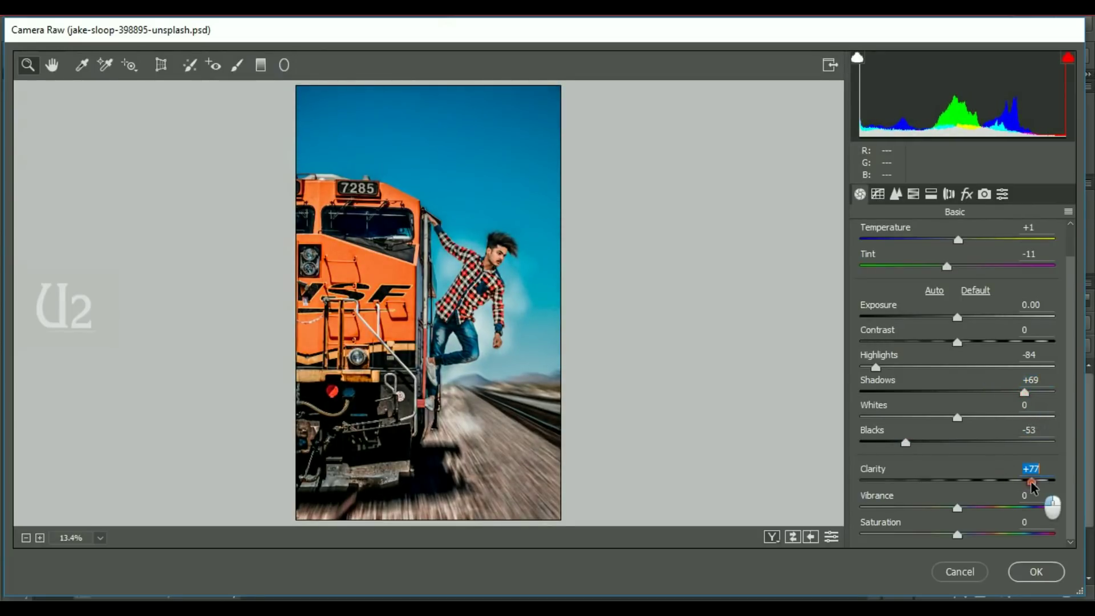
left_click_drag(1032, 485, 1024, 485)
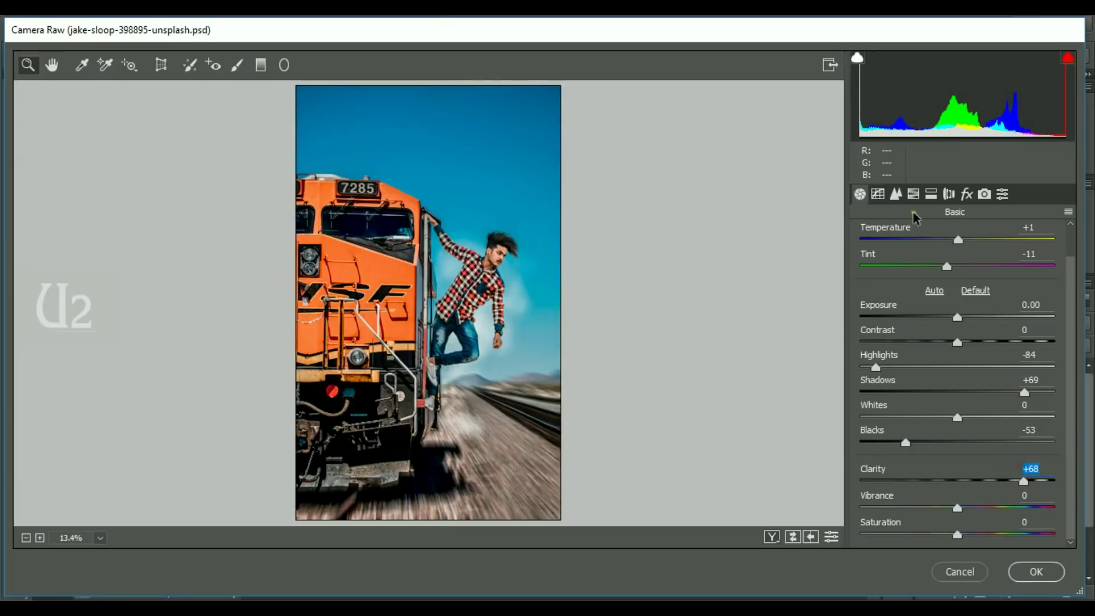
Start shifting the Oranges hue in the HSL/Grayscale panel
left_click(914, 194)
left_click(863, 258)
left_click(993, 338)
Set Oranges hue +11, Yellows and Greens hue -100, and shift Aquas hue toward cyan
left_click_drag(992, 338, 819, 361)
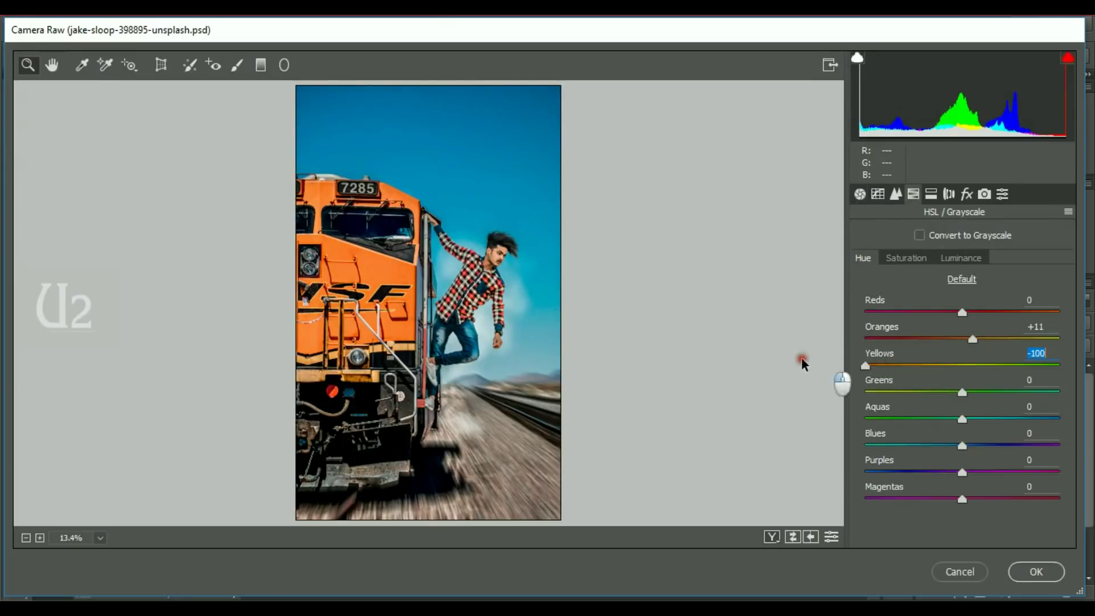
left_click_drag(963, 392, 829, 396)
mouse_move(962, 419)
left_mouse_down()
mouse_move(923, 420)
mouse_move(962, 446)
left_mouse_up()
left_click(924, 257)
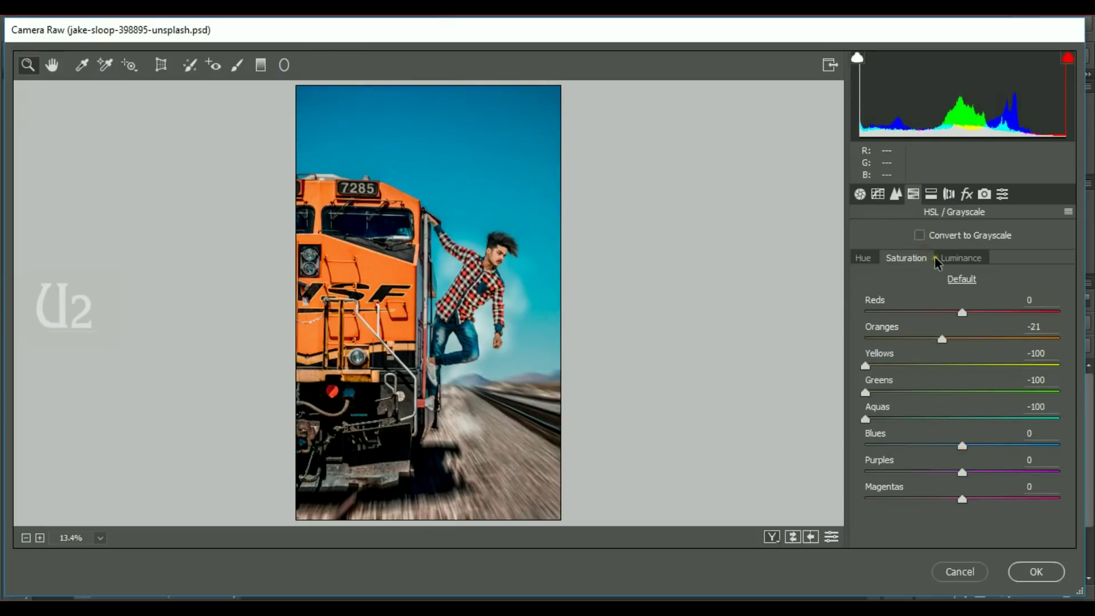
Add split toning with warm orange highlights and blue shadows around hue 215
left_click(931, 197)
left_click(881, 258)
left_click(873, 285)
left_click(1000, 384)
left_click(893, 409)
left_click_drag(1000, 384, 980, 384)
left_click_drag(925, 408, 907, 409)
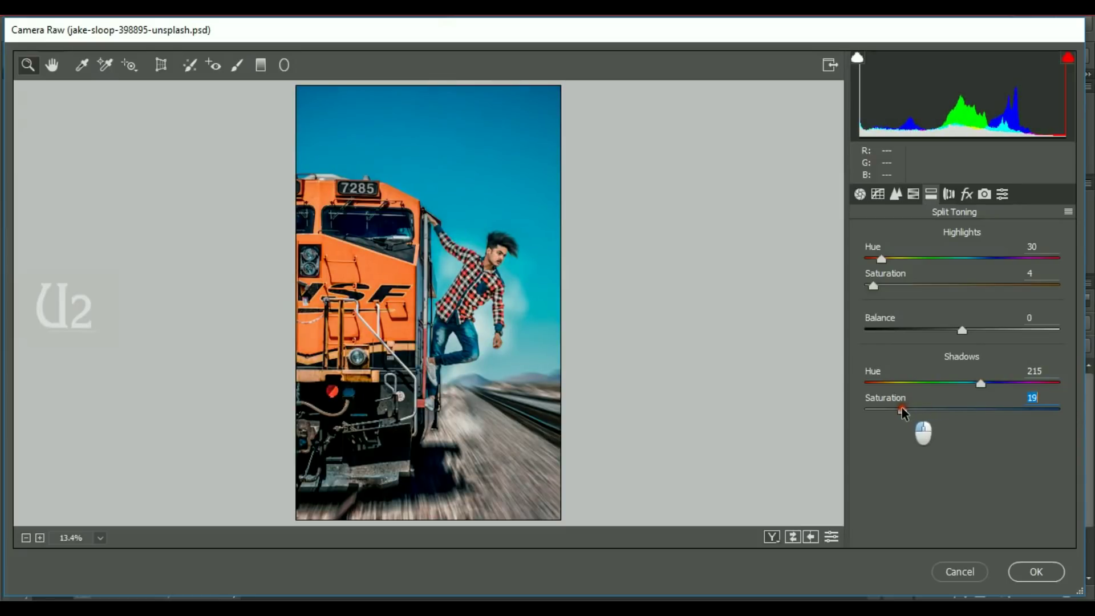
Boost green primary saturation, shift the blue primary hue, desaturate oranges, and set Vibrance +33
left_click(984, 194)
left_click(1035, 453)
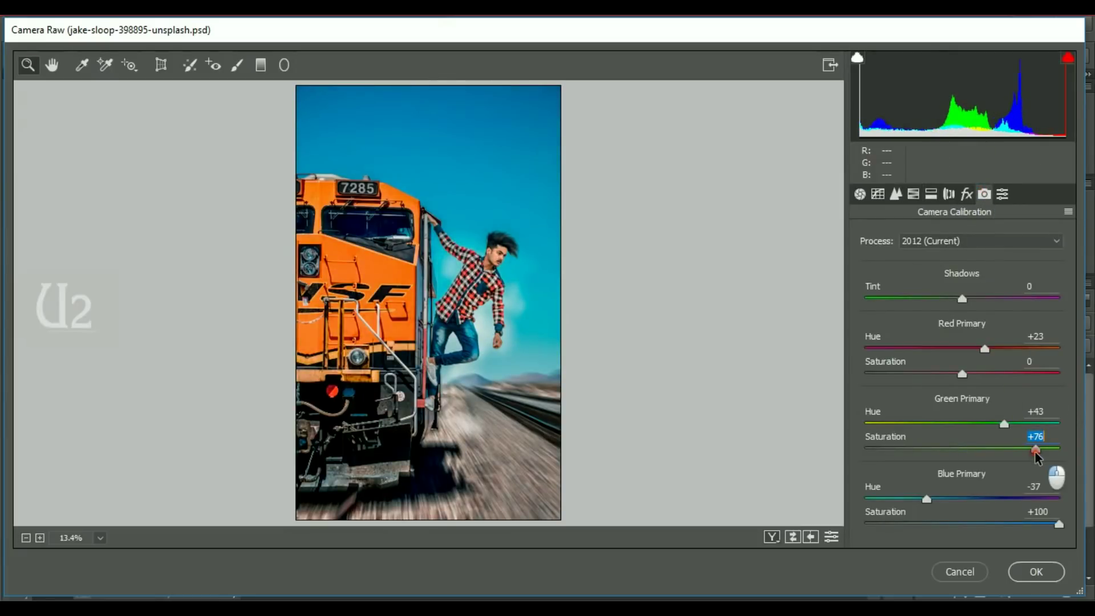
left_click_drag(918, 501, 911, 499)
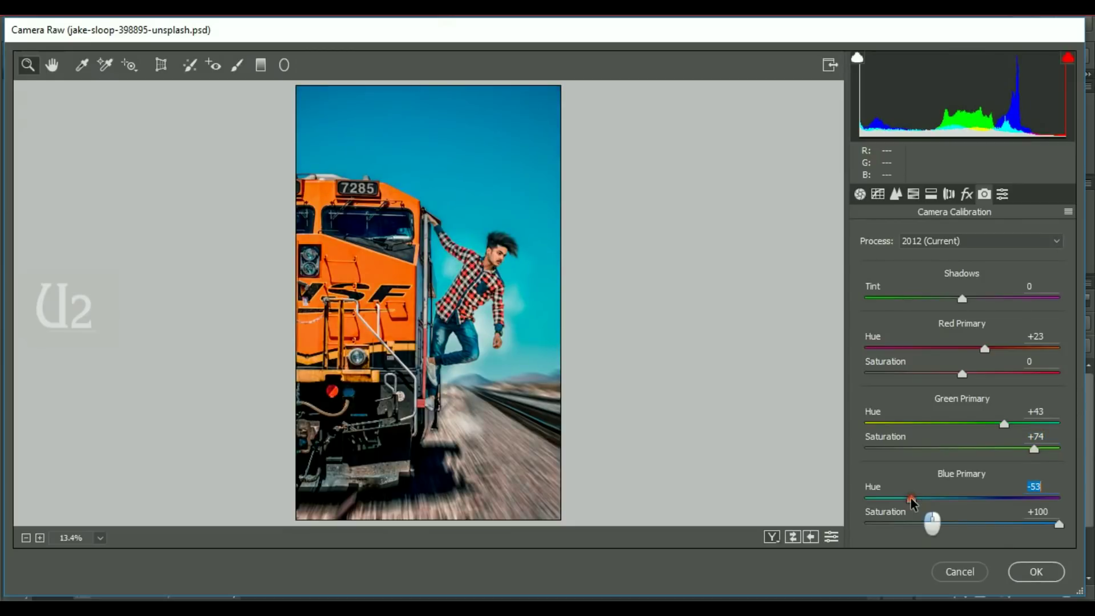
left_click(913, 194)
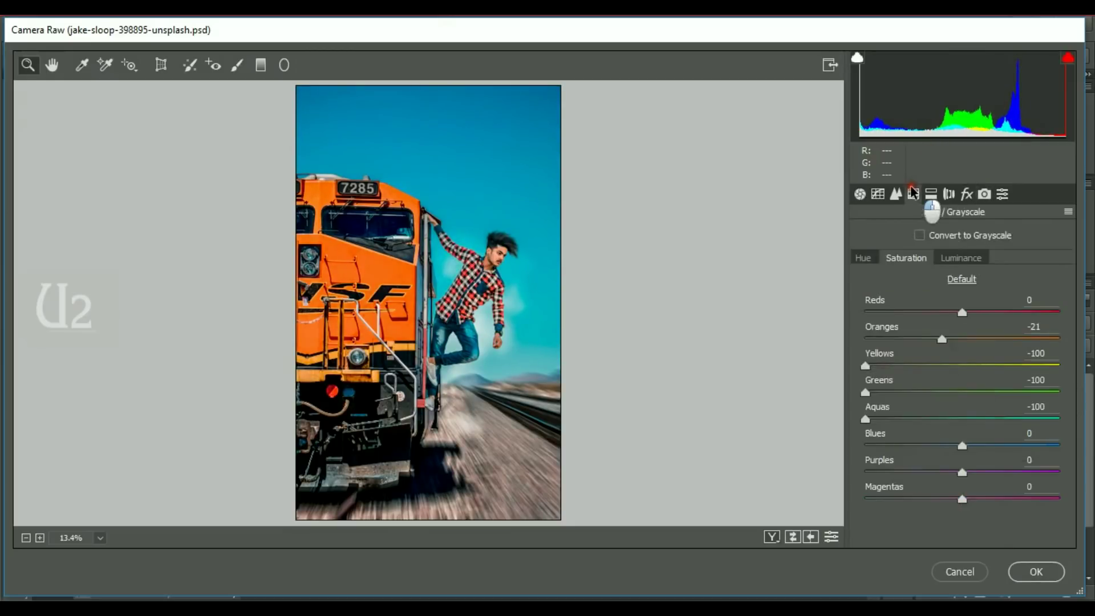
mouse_move(936, 341)
left_mouse_down()
mouse_move(927, 341)
mouse_move(938, 342)
left_mouse_up()
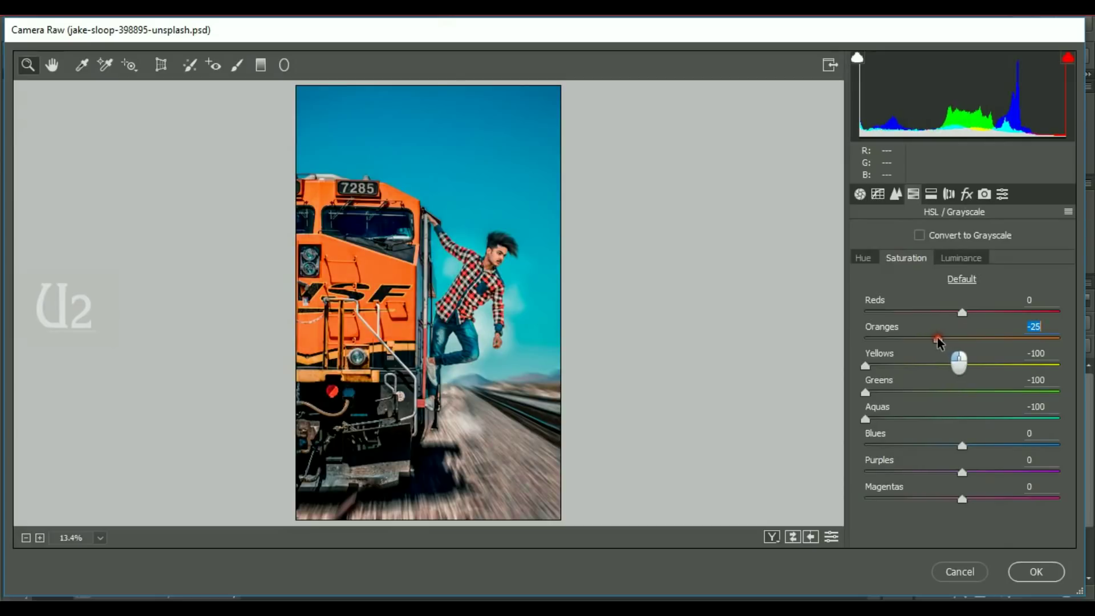
left_click(859, 194)
left_click(992, 507)
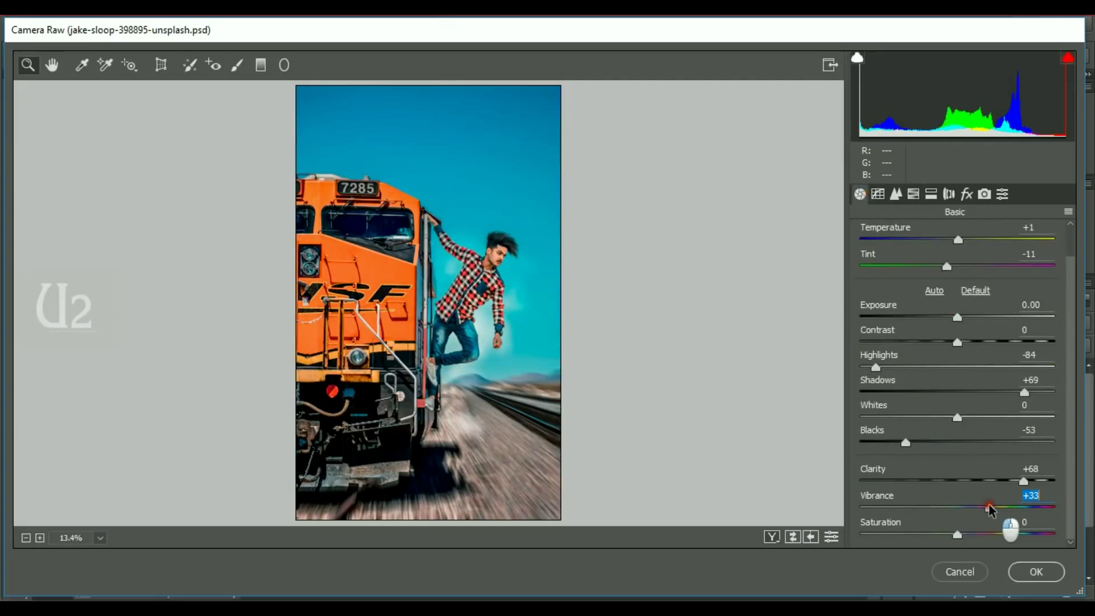
Nudge Vibrance down, set Contrast to +9 and Shadows to +70
left_click_drag(993, 506, 991, 507)
mouse_move(950, 342)
left_mouse_down()
mouse_move(929, 342)
mouse_move(973, 342)
left_mouse_up()
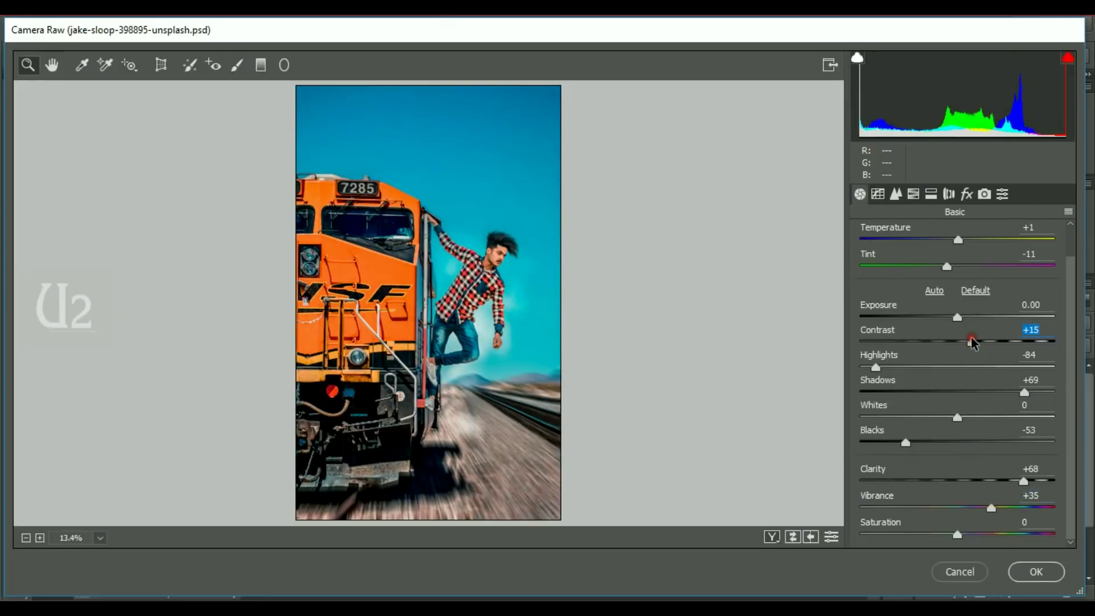
type("0")
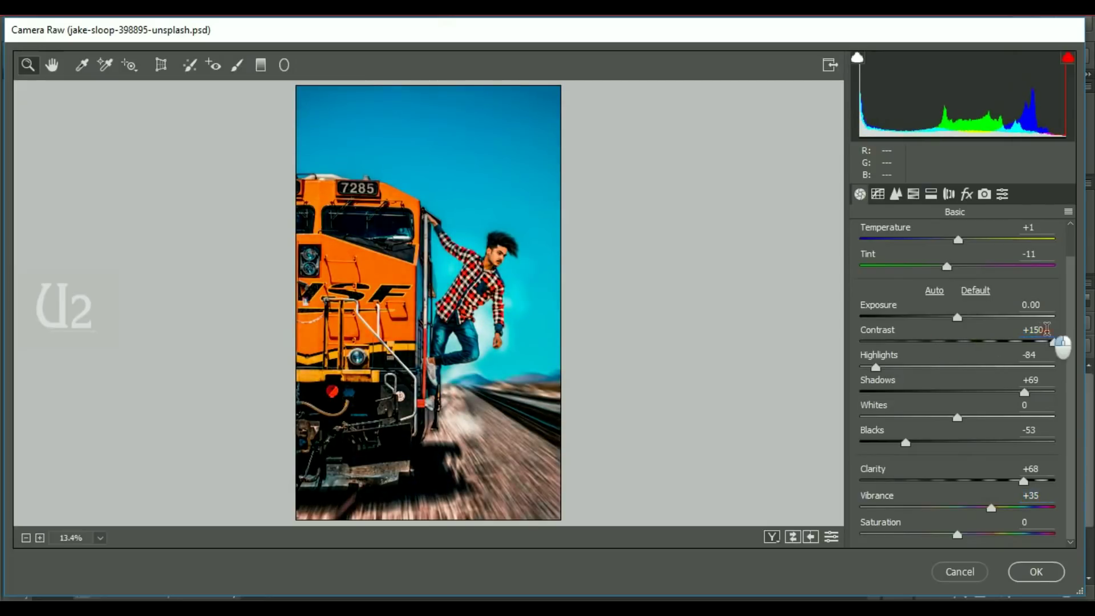
left_click(972, 344)
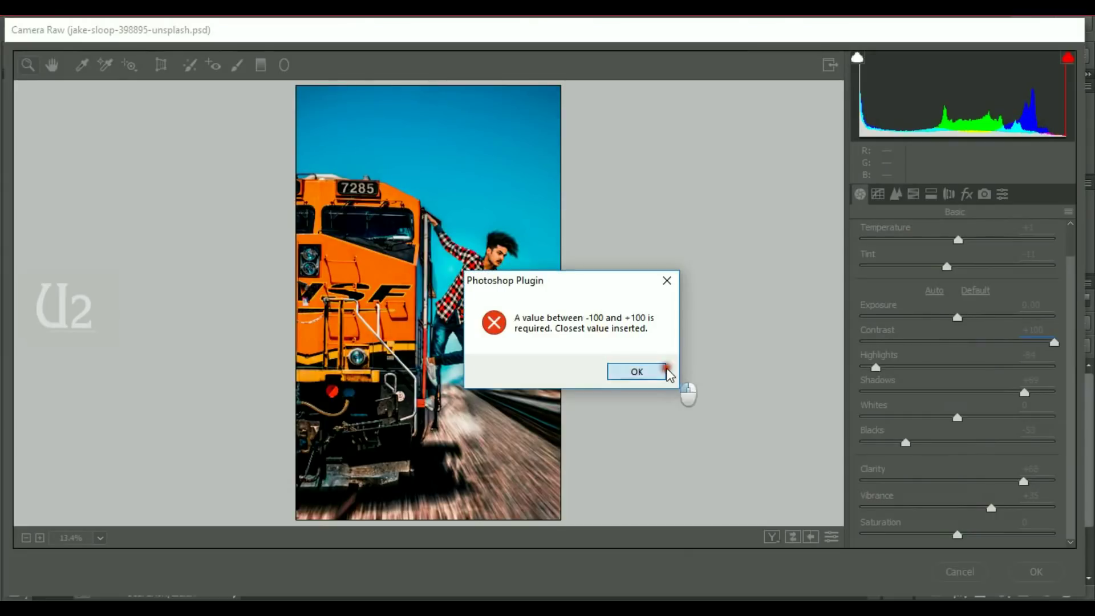
left_click(665, 370)
left_click_drag(977, 342, 966, 344)
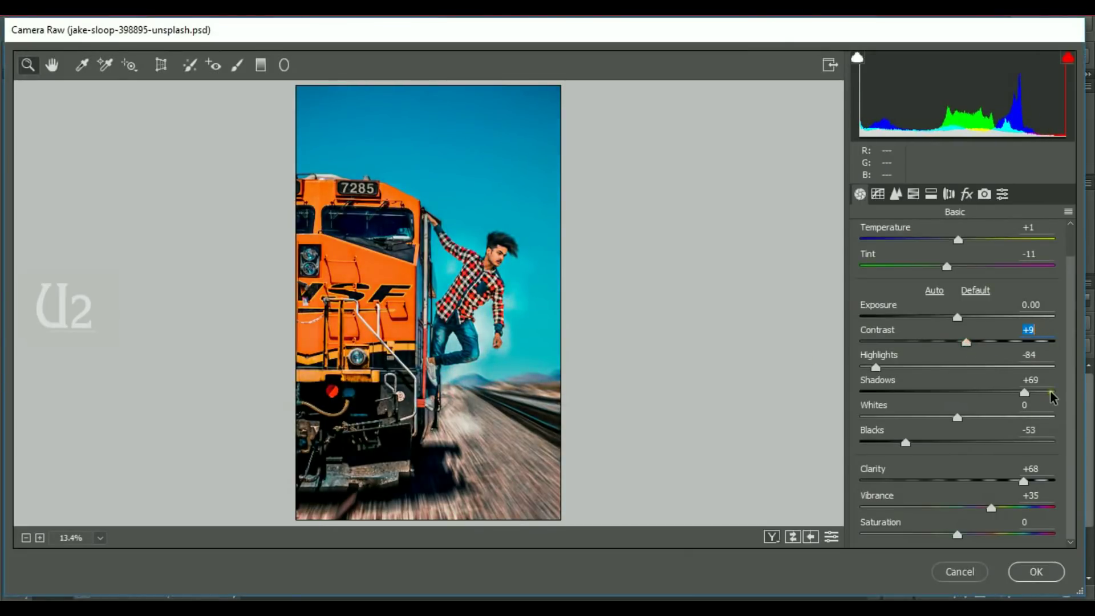
left_click_drag(1051, 399, 1025, 394)
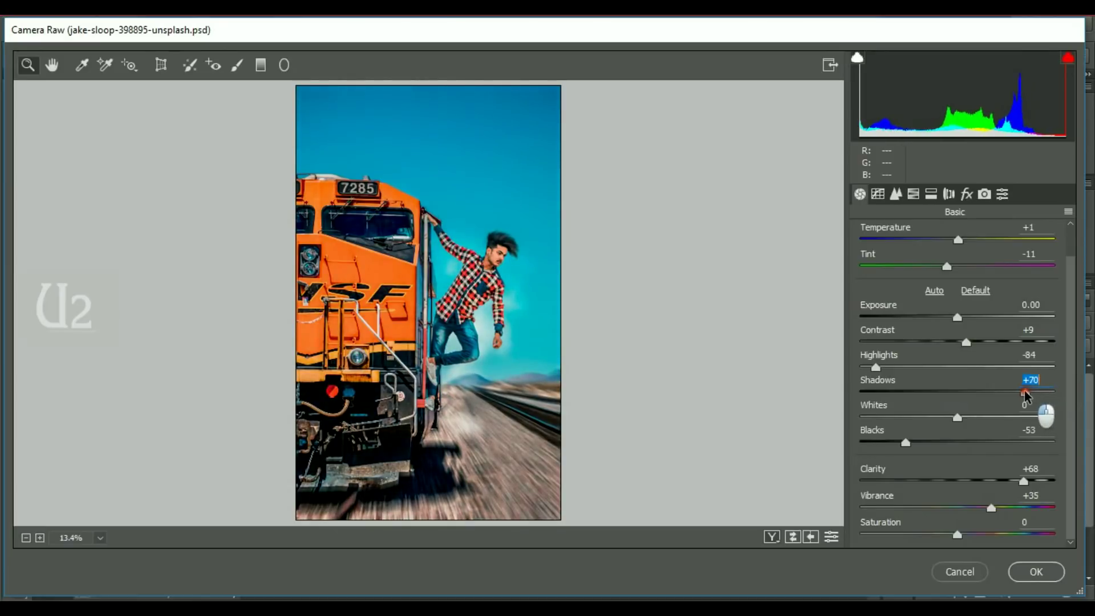
Lower Oranges saturation, set green primary hue +75, and slightly desaturate the red primary
left_click(931, 195)
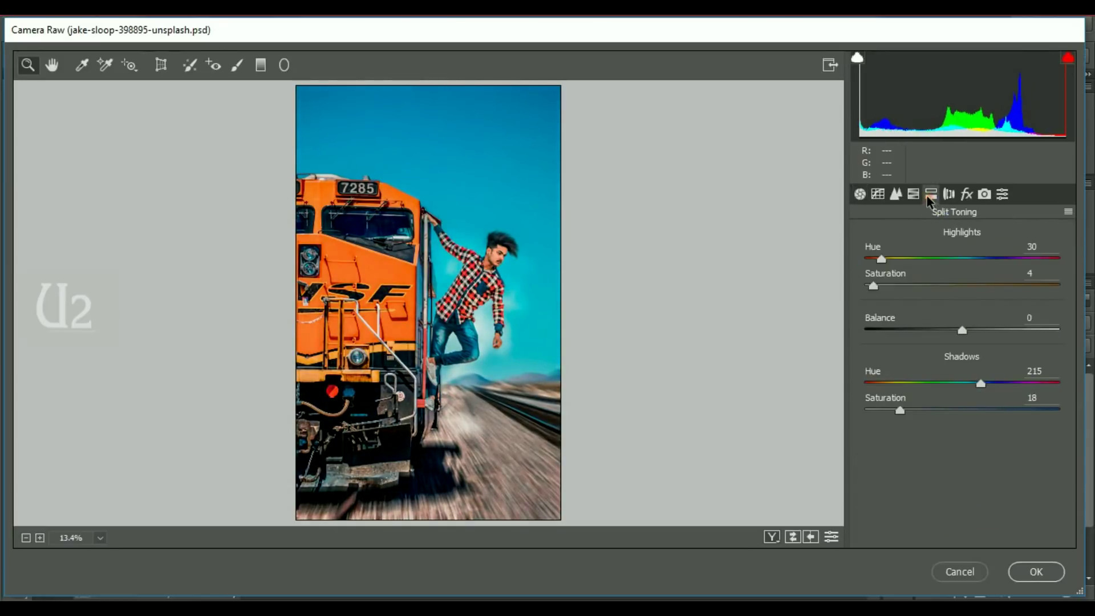
left_click(914, 194)
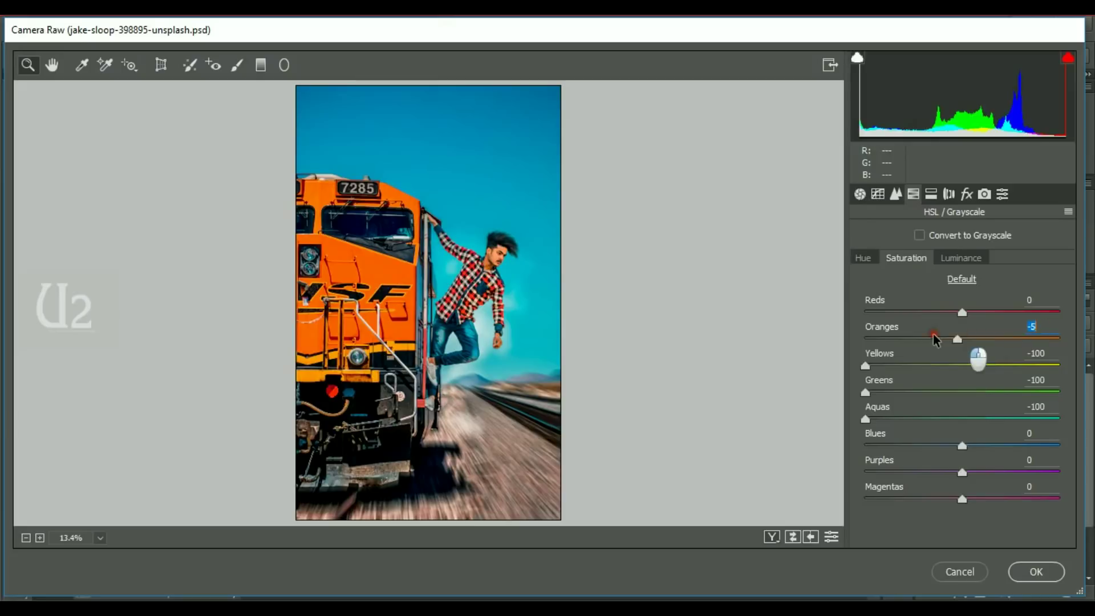
left_click_drag(939, 339, 927, 339)
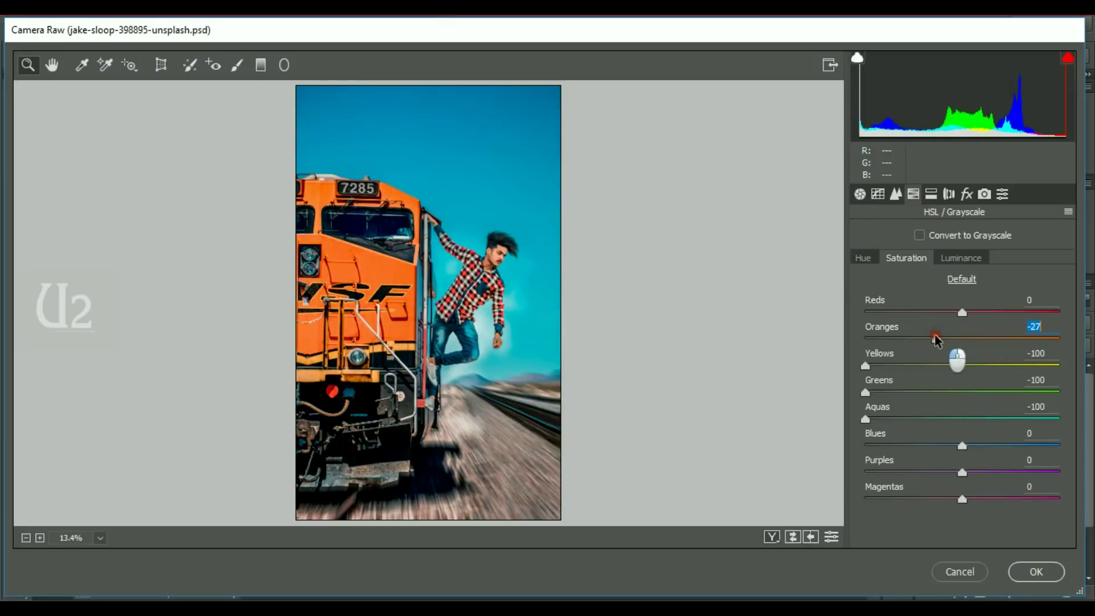
left_click(984, 194)
left_click_drag(1004, 424, 1035, 424)
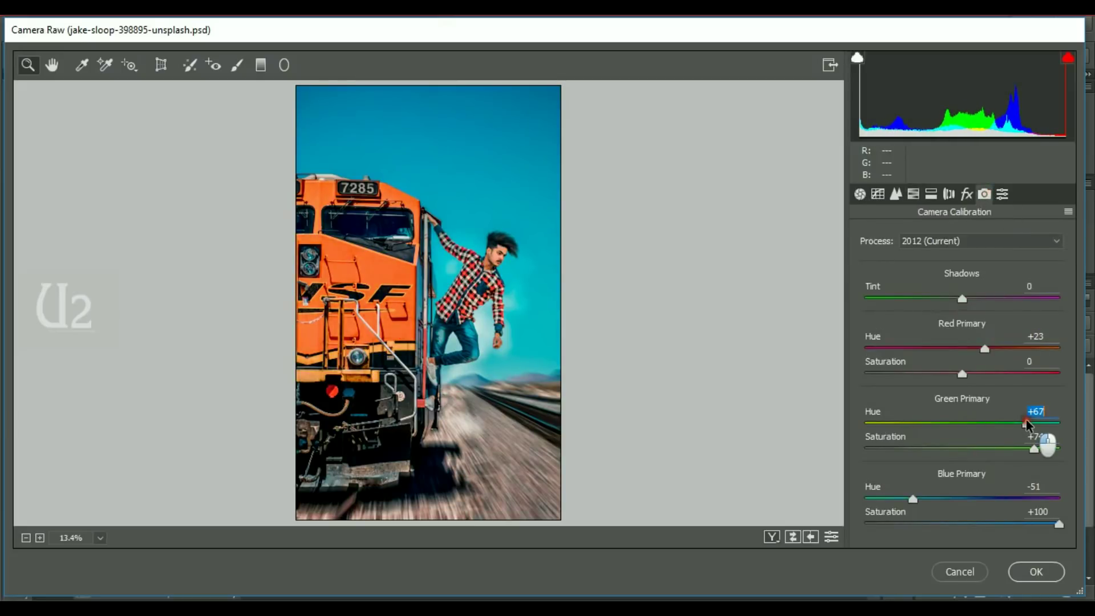
left_click_drag(963, 373, 990, 348)
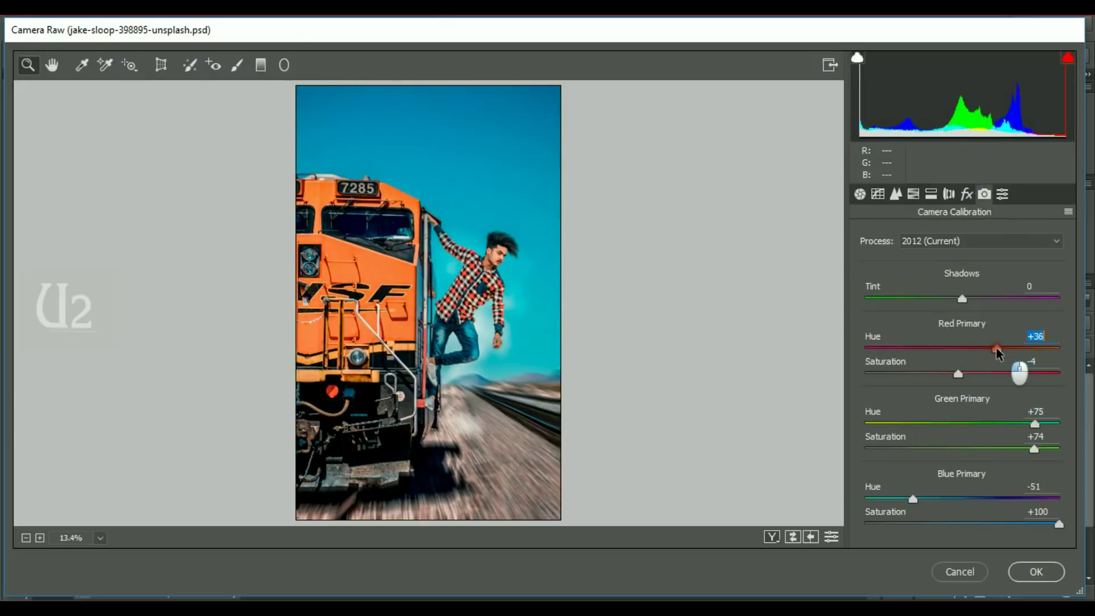
Shift the Aquas hue to -19 and darken the edge vignette slightly
left_click(915, 194)
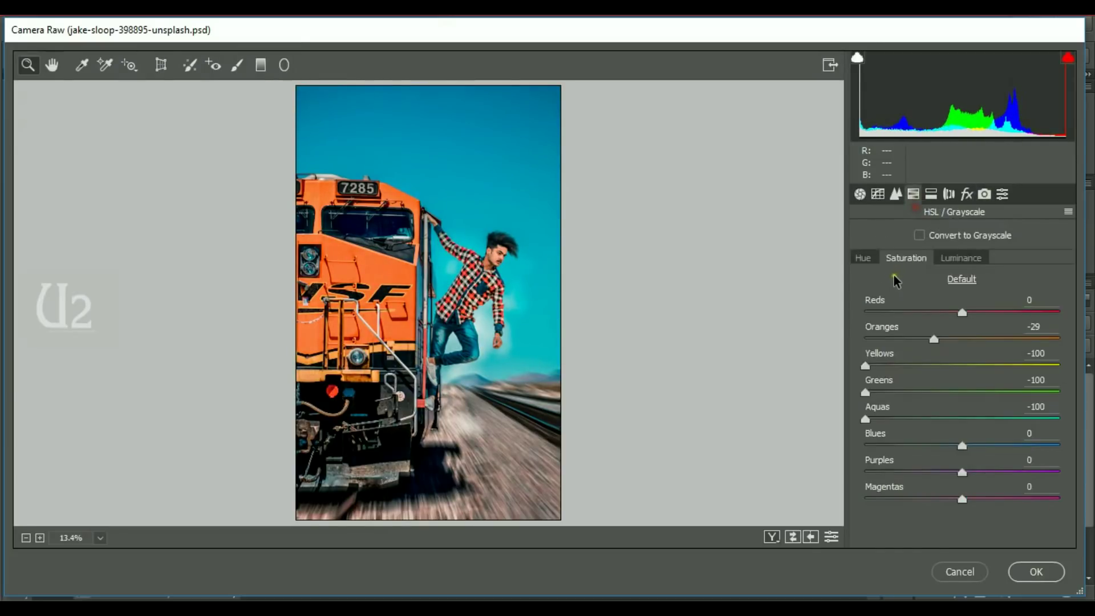
left_click(863, 258)
left_click_drag(924, 419, 946, 428)
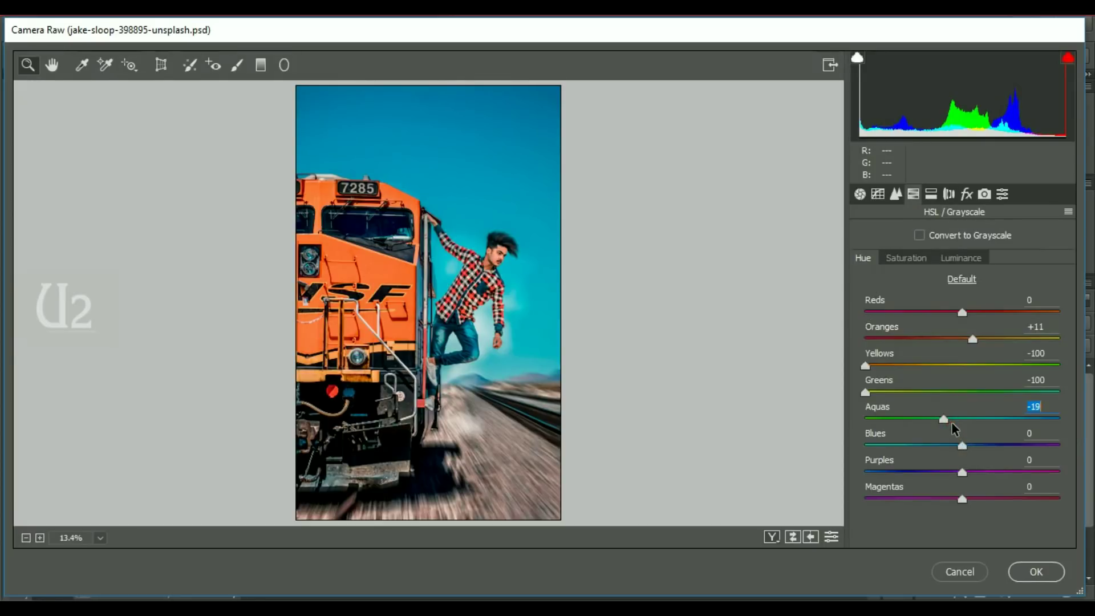
left_click(967, 194)
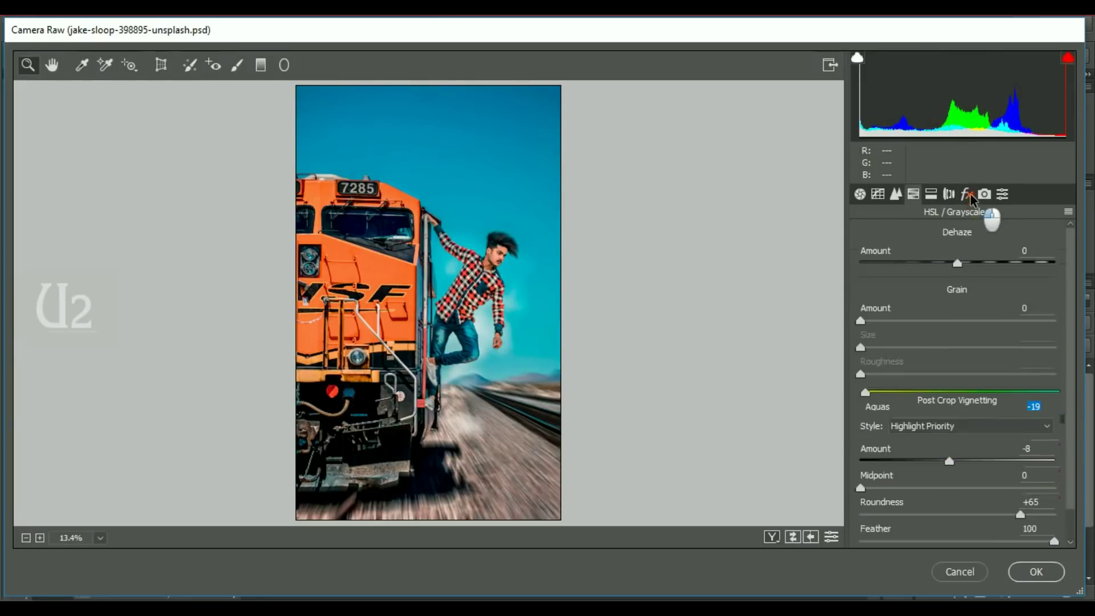
left_click_drag(949, 461, 940, 463)
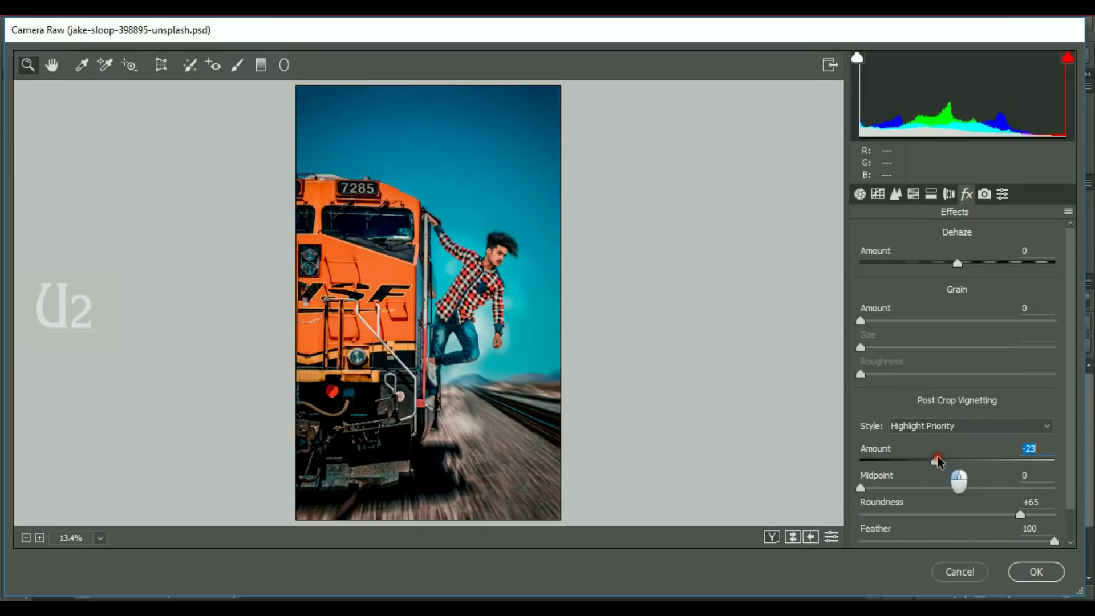
Brighten oranges, yellows and reds, boost reds saturation, set Reds hue +17, and apply
left_click(913, 194)
left_click(961, 258)
mouse_move(994, 337)
left_mouse_down()
mouse_move(1007, 338)
mouse_move(997, 365)
left_mouse_up()
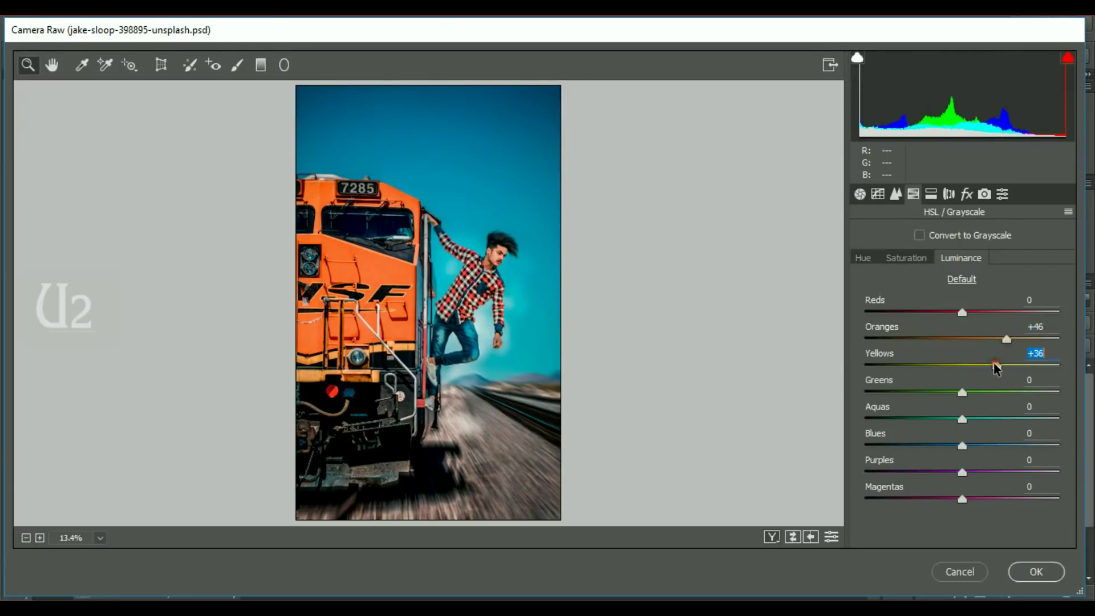
left_click(978, 312)
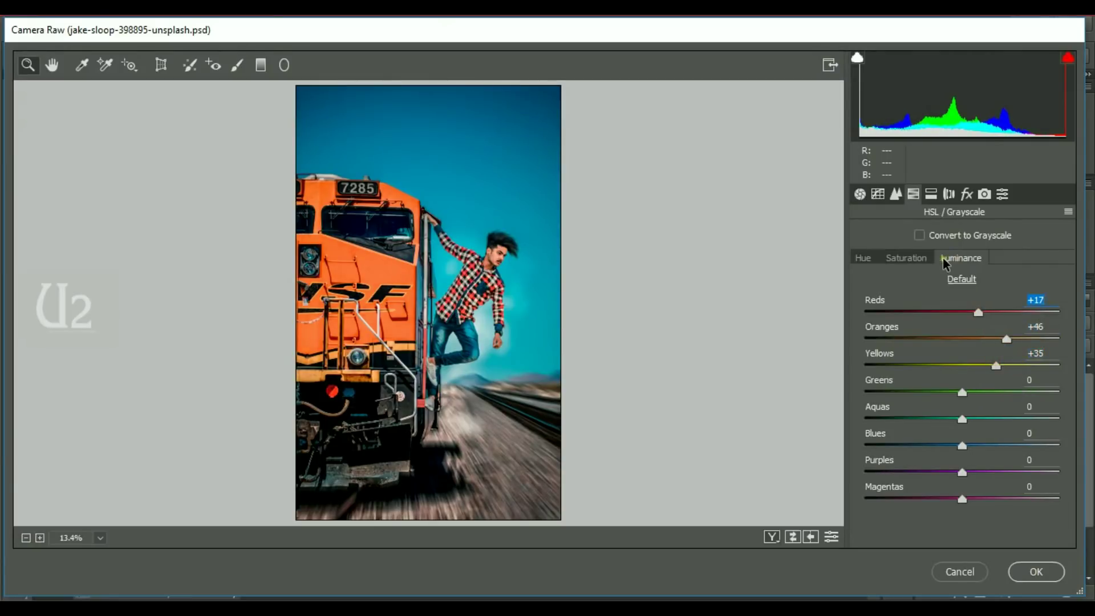
left_click(906, 258)
left_click(1017, 312)
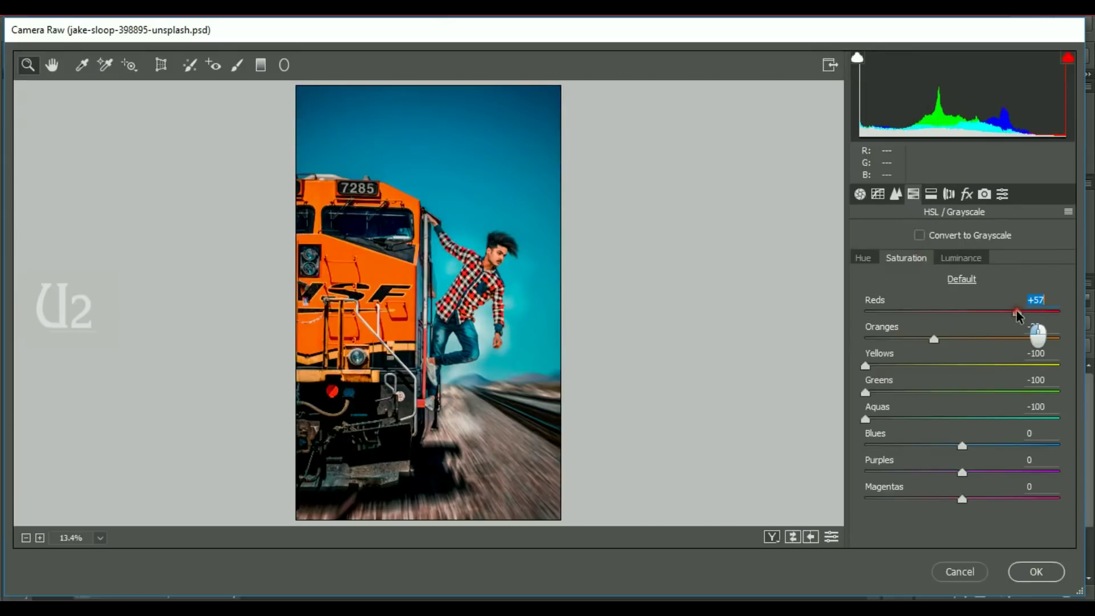
left_click(863, 258)
left_click(985, 312)
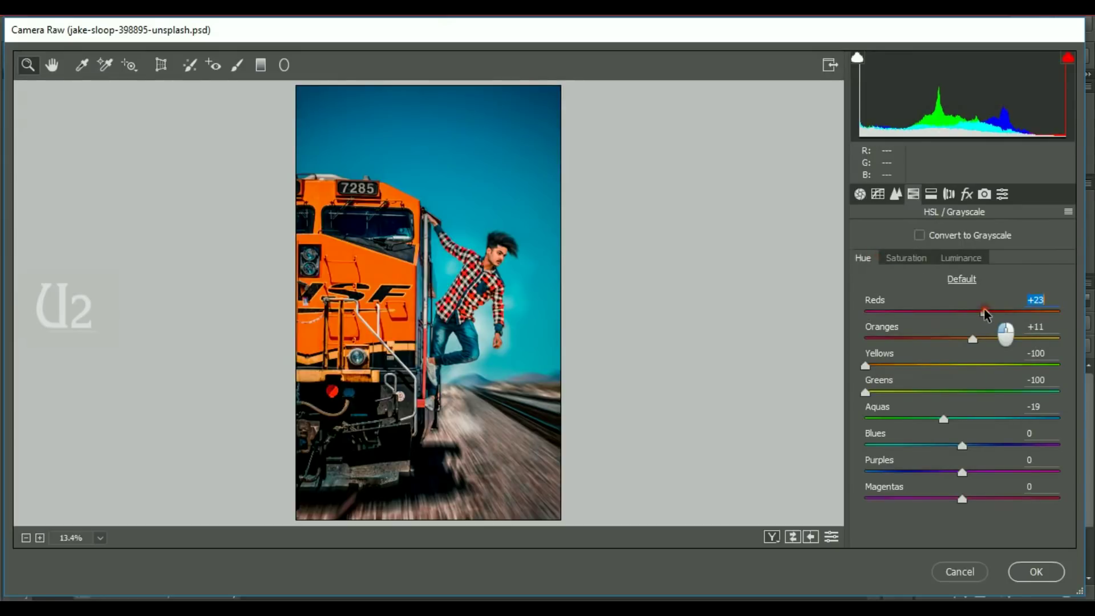
left_click_drag(985, 312, 979, 312)
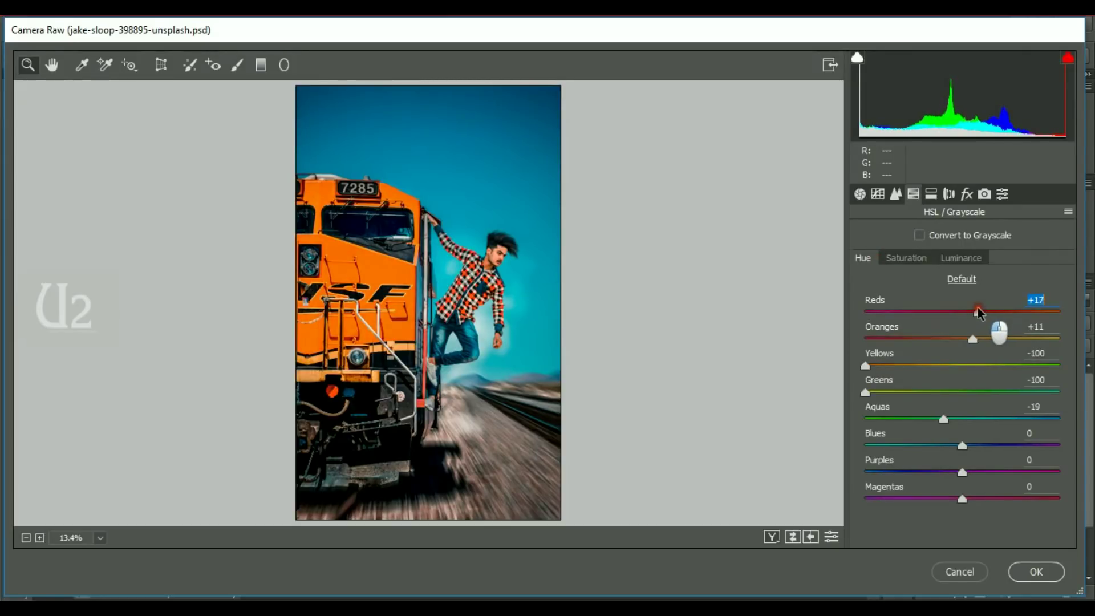
left_click(1035, 572)
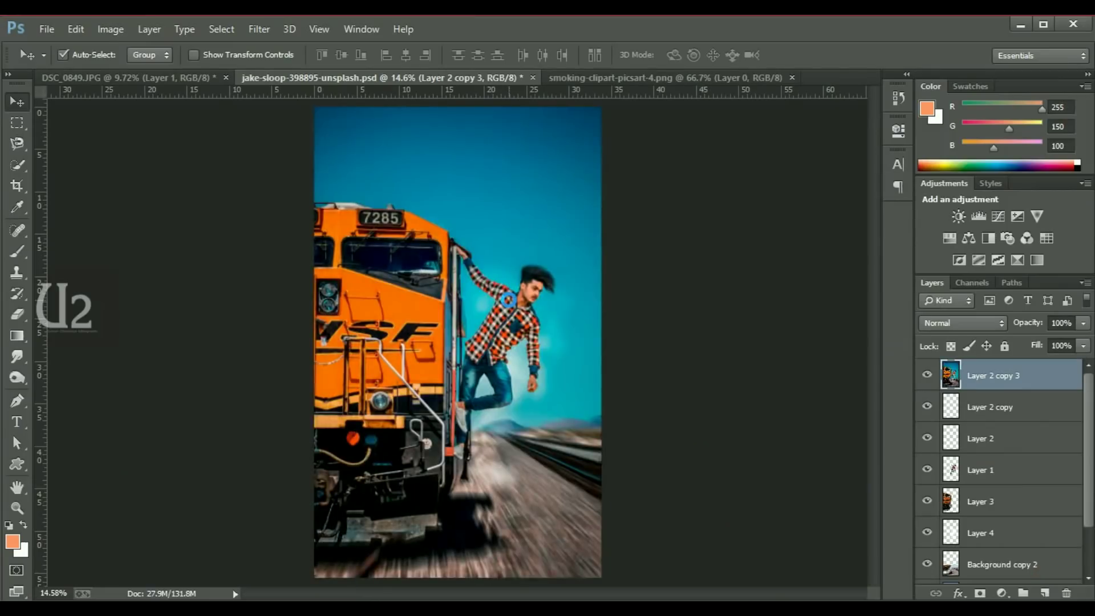
Add a Color Lookup adjustment layer and load the (4) u2 studio.cube table
left_click(1047, 238)
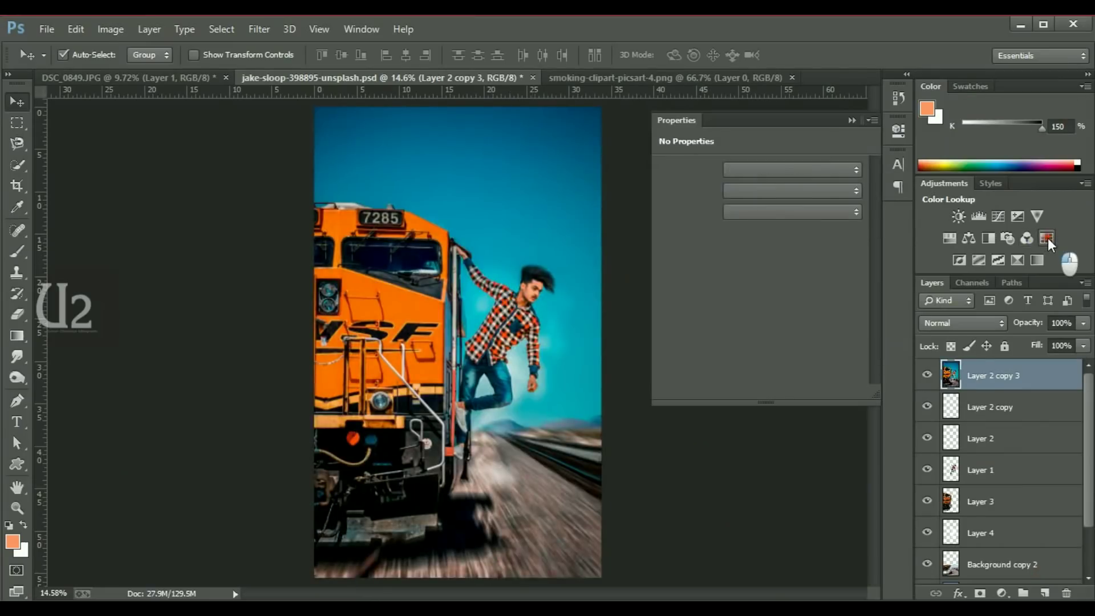
left_click(767, 170)
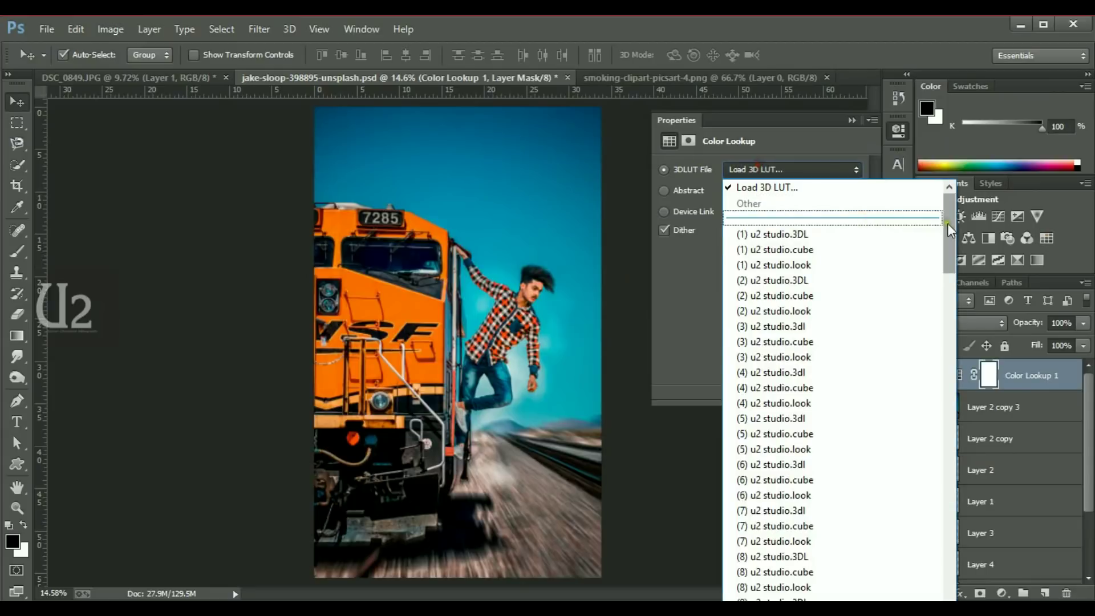
left_click(781, 384)
Step through the u2 studio LUTs to (9) u2 studio.look, then hide the layer to compare
key("Down")
key("Down")
key("Down")
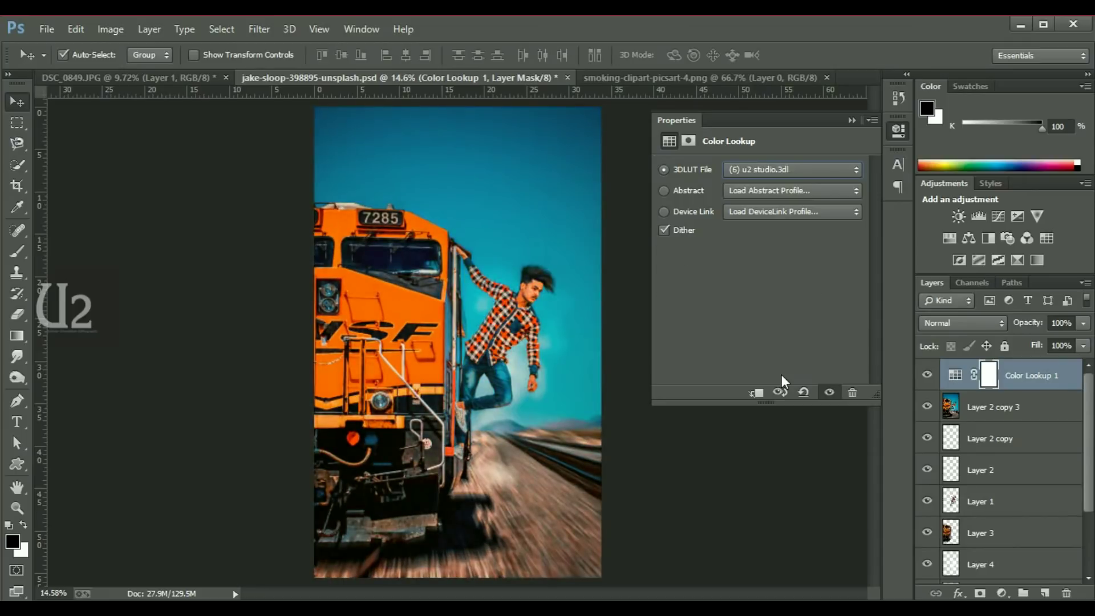
key("Down")
key("Down")
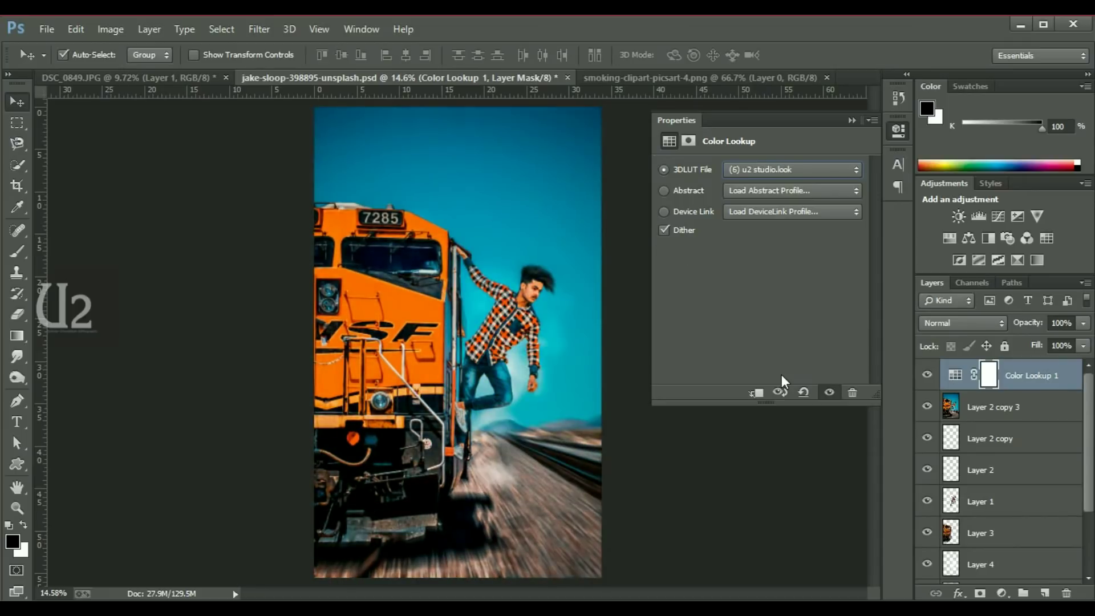
key("Down")
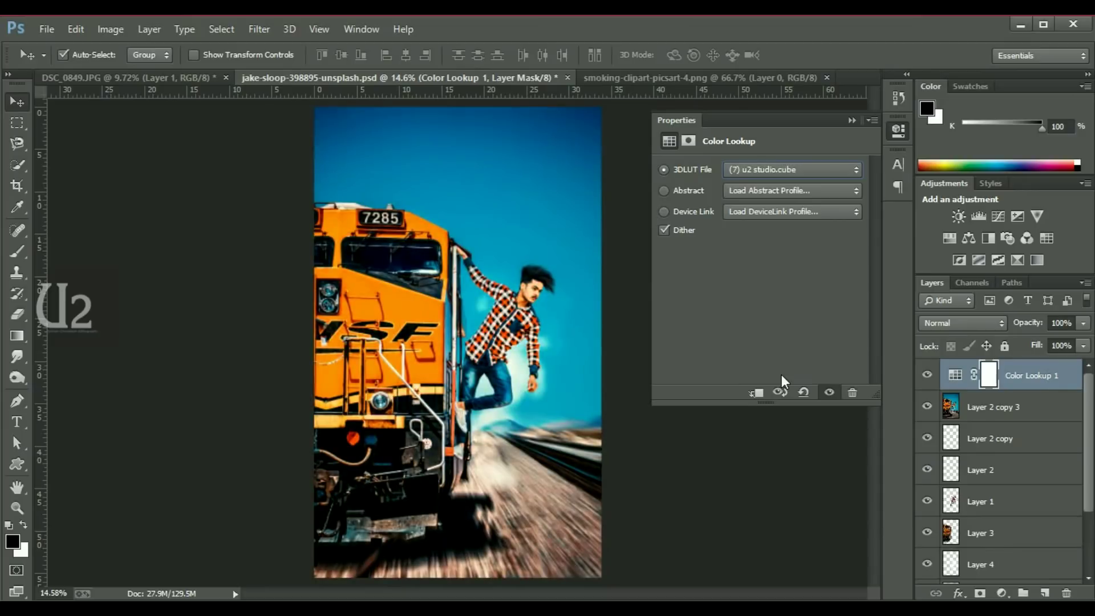
key("Down")
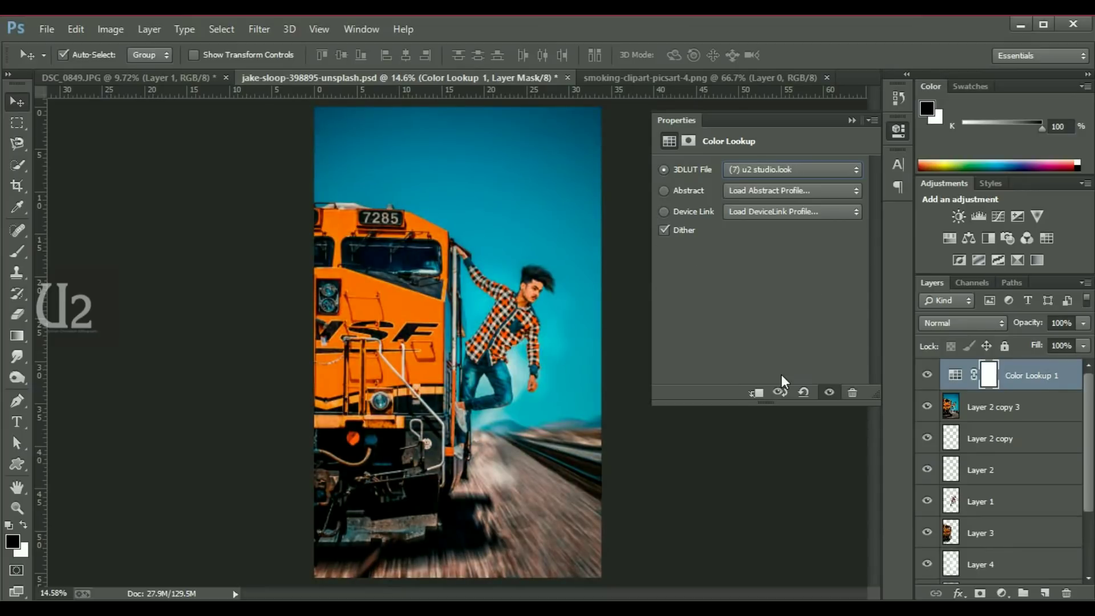
key("Down")
key("Down")
key("Down")
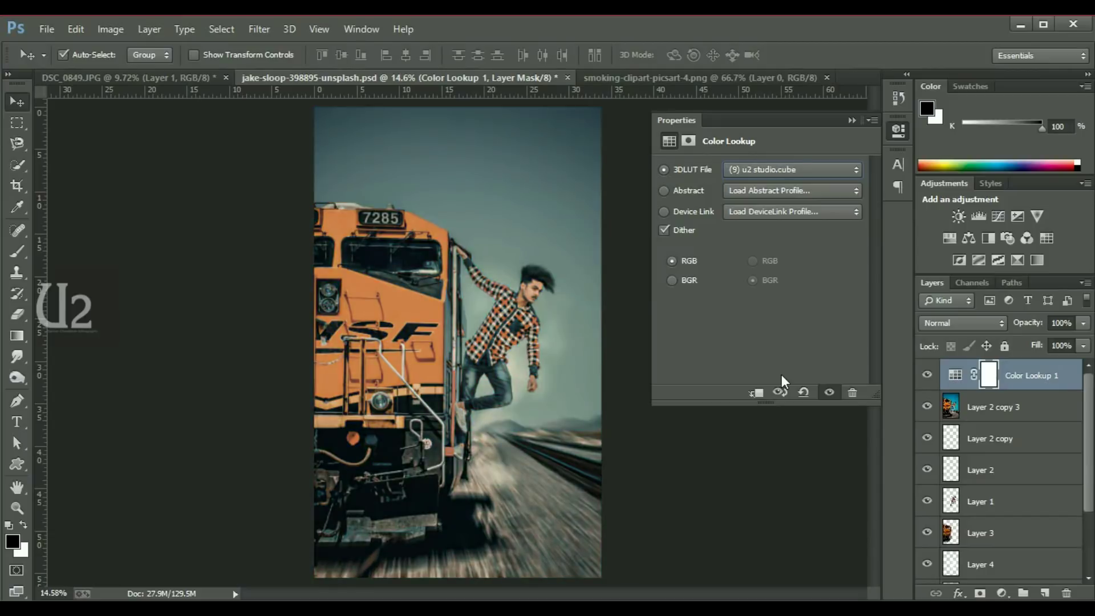
key("Down")
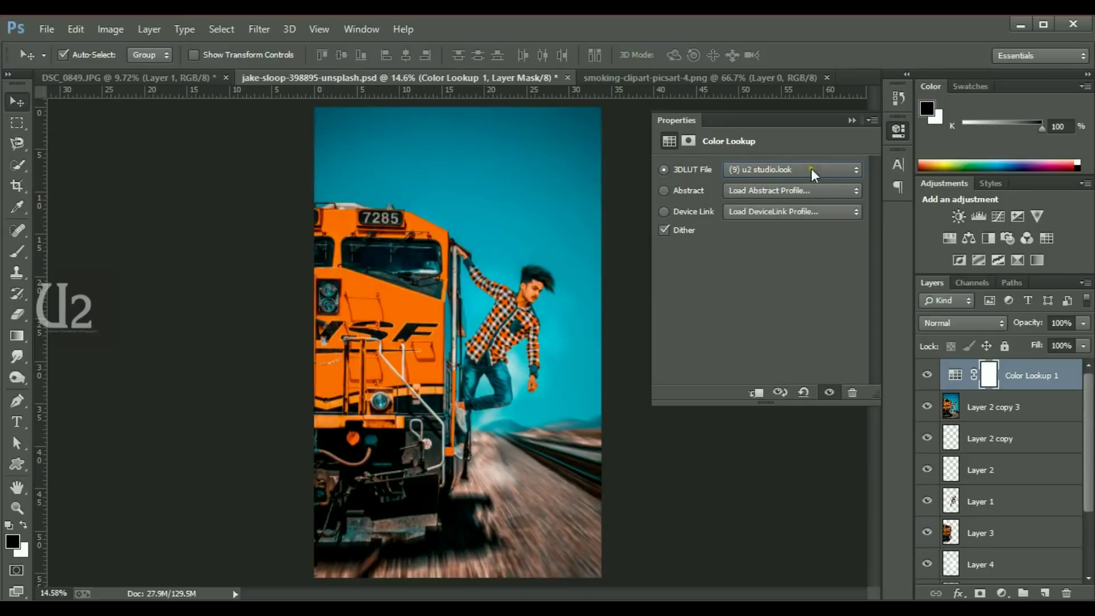
left_click(852, 120)
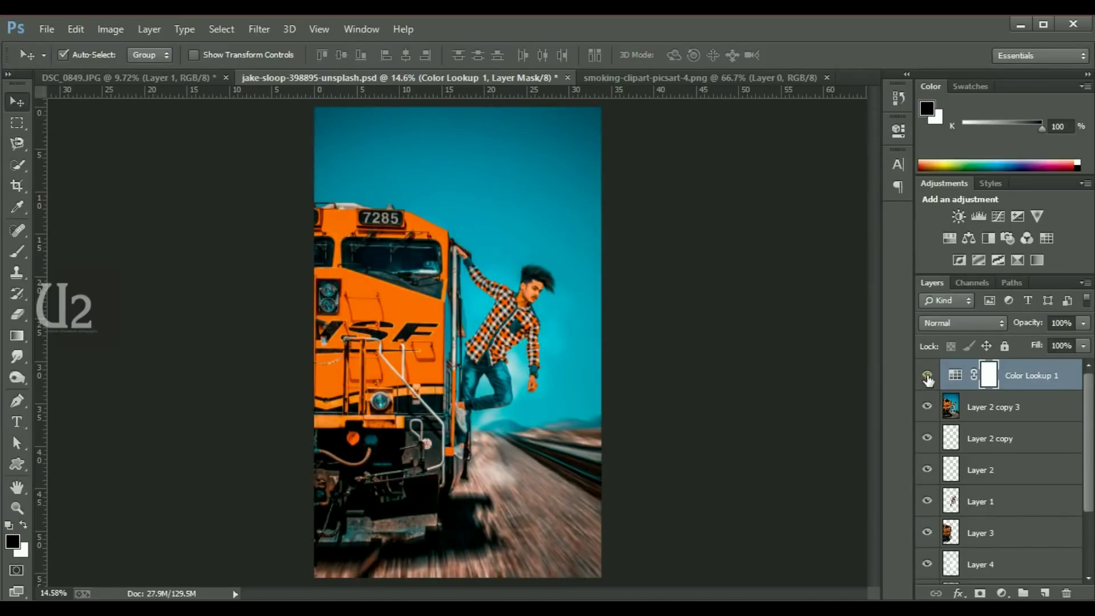
left_click(928, 375)
View the photo at 100% with the Color Lookup layer visible again
key("ctrl+1")
left_click(899, 131)
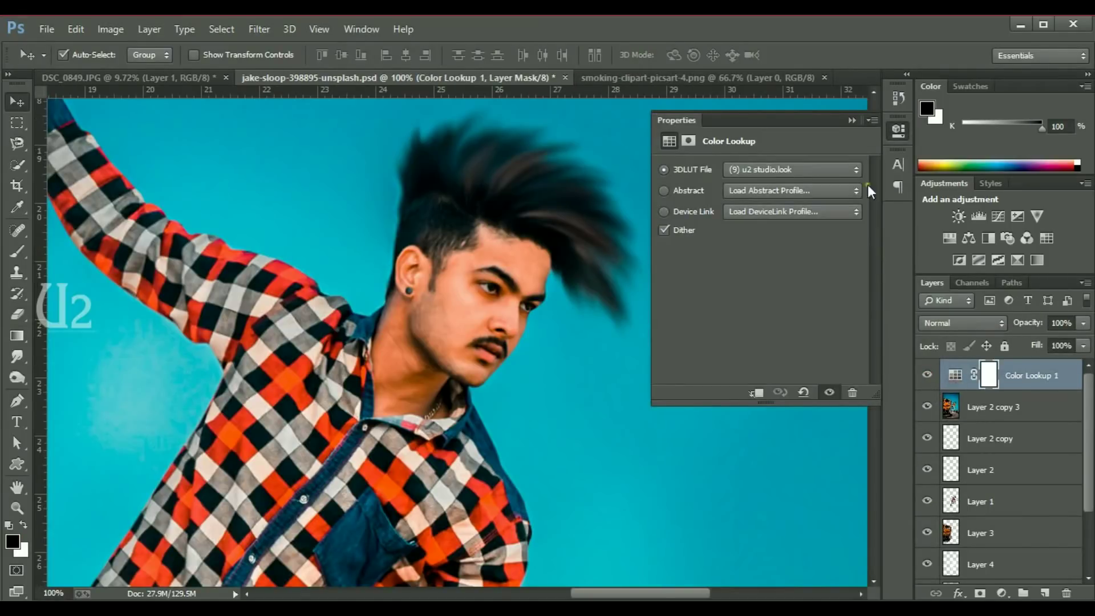
left_click(852, 120)
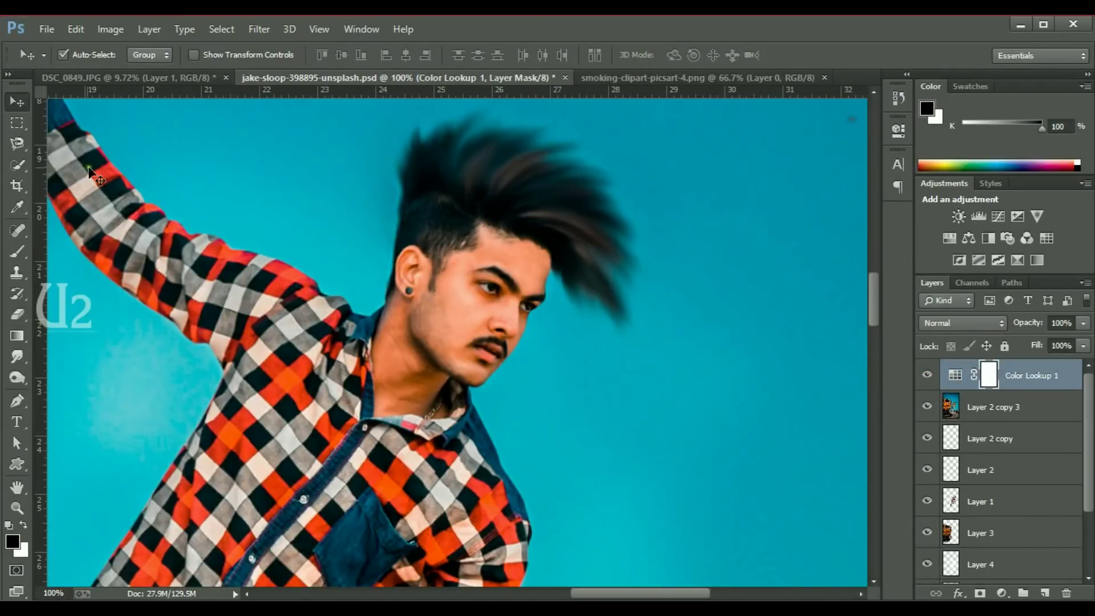
Set a black 80 px brush at 82% opacity and lower the lookup layer's fill to 57%
left_click(17, 315)
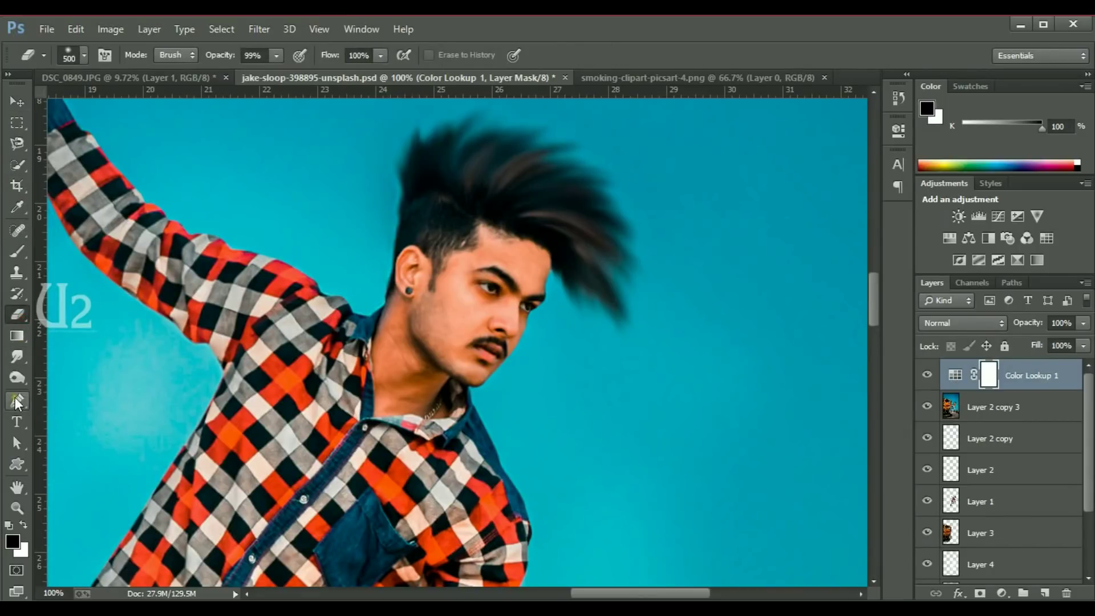
left_click(18, 251)
key("x")
left_click(8, 526)
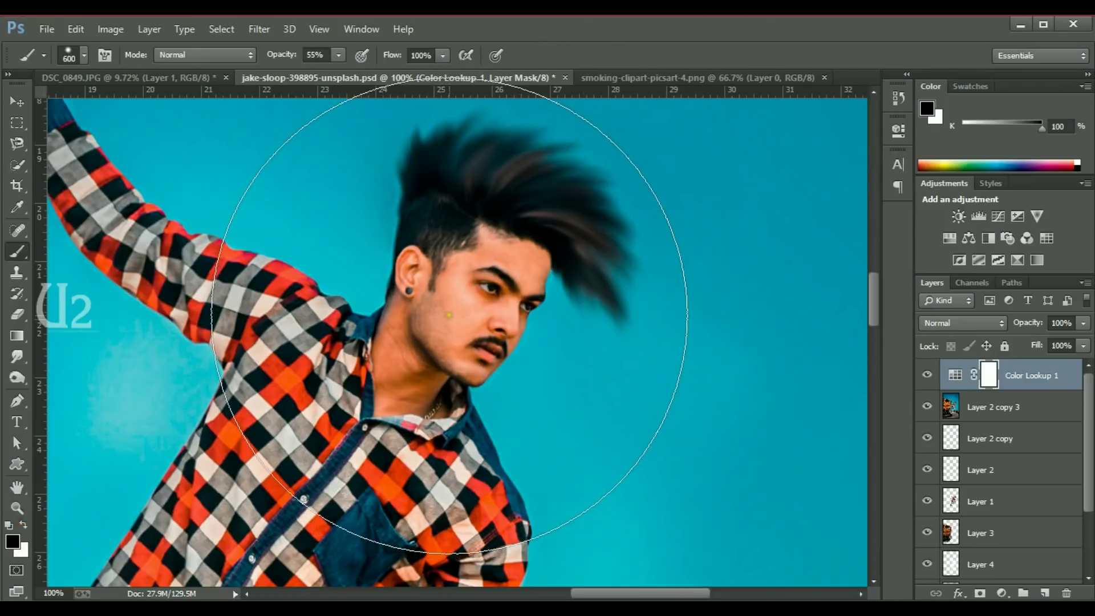
key("bracketleft")
key("bracketleft")
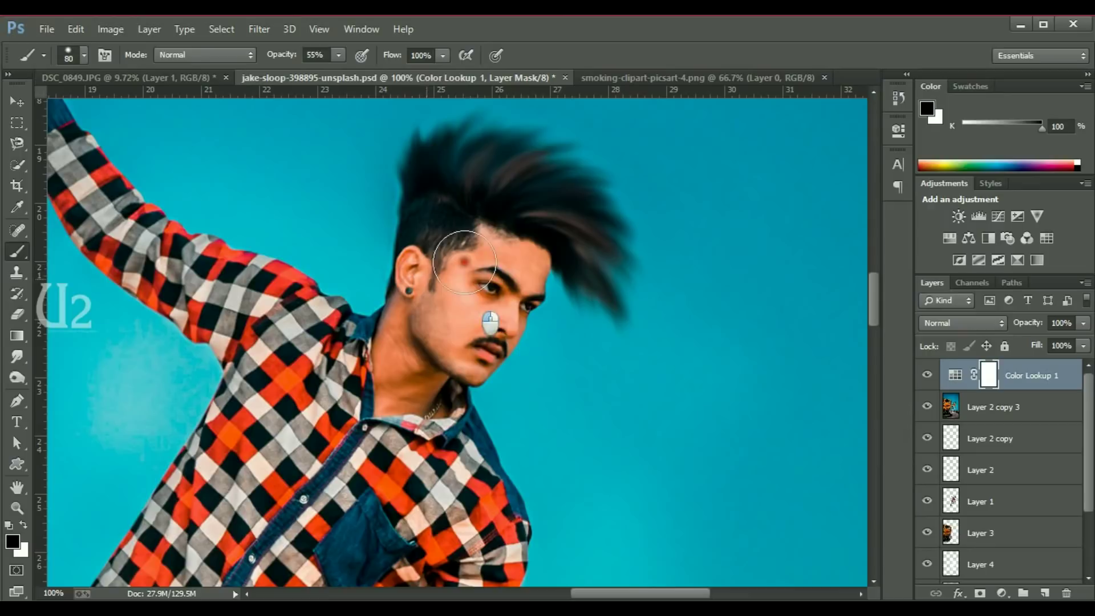
left_click_drag(339, 55, 379, 74)
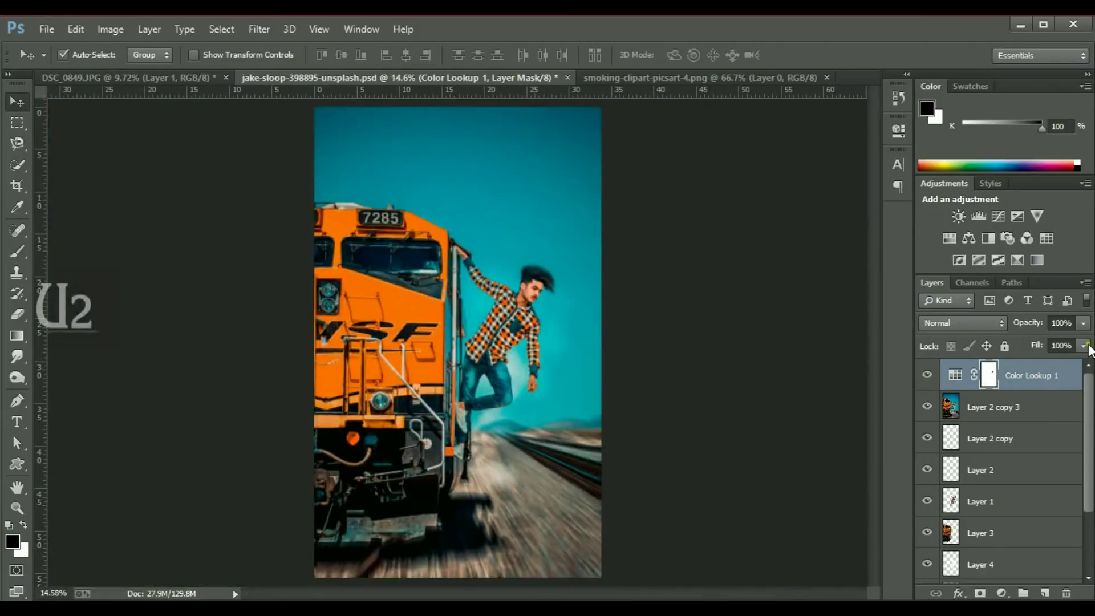
left_click_drag(1084, 346, 1052, 363)
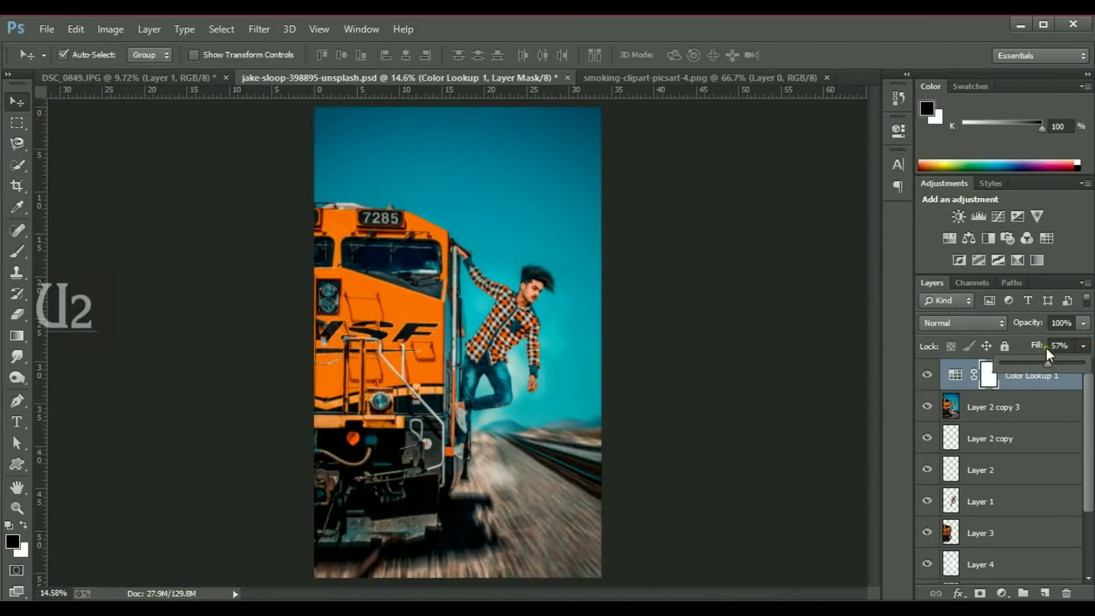
Stack a (1) u2 studio.3DL Color Lookup layer at 21% opacity and check the man up close
left_click(1046, 238)
left_click(796, 169)
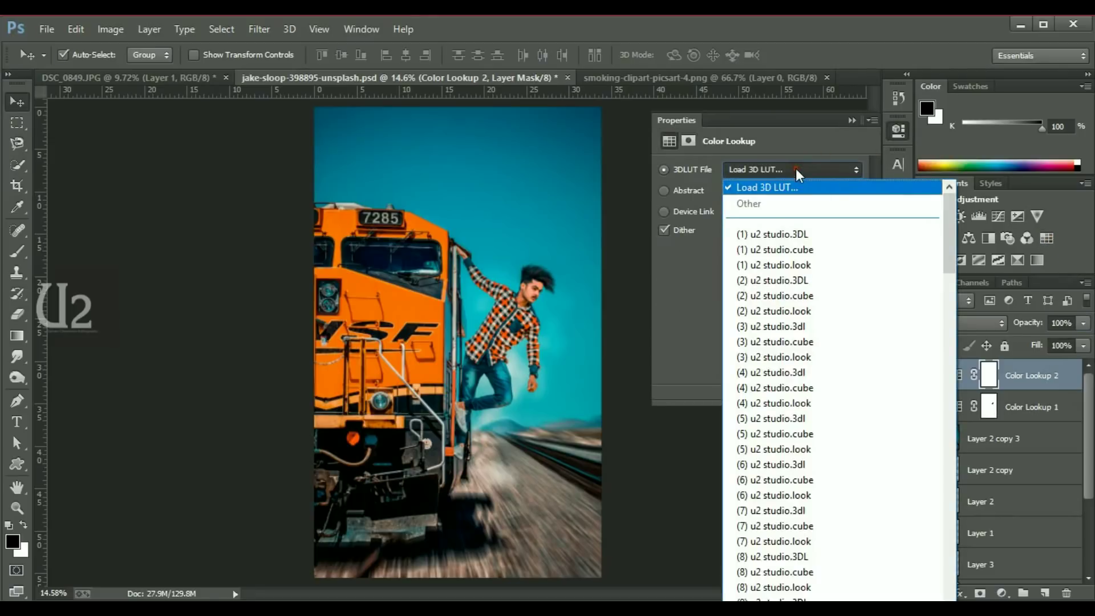
left_click(770, 234)
left_click(853, 120)
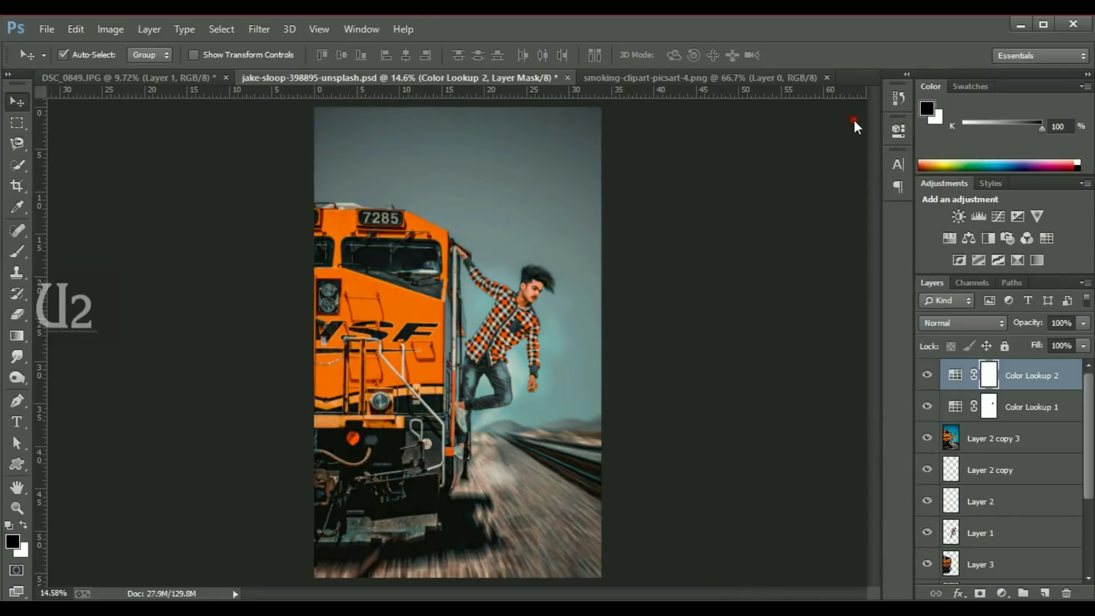
mouse_move(1084, 323)
left_mouse_down()
mouse_move(1055, 343)
mouse_move(1019, 345)
left_mouse_up()
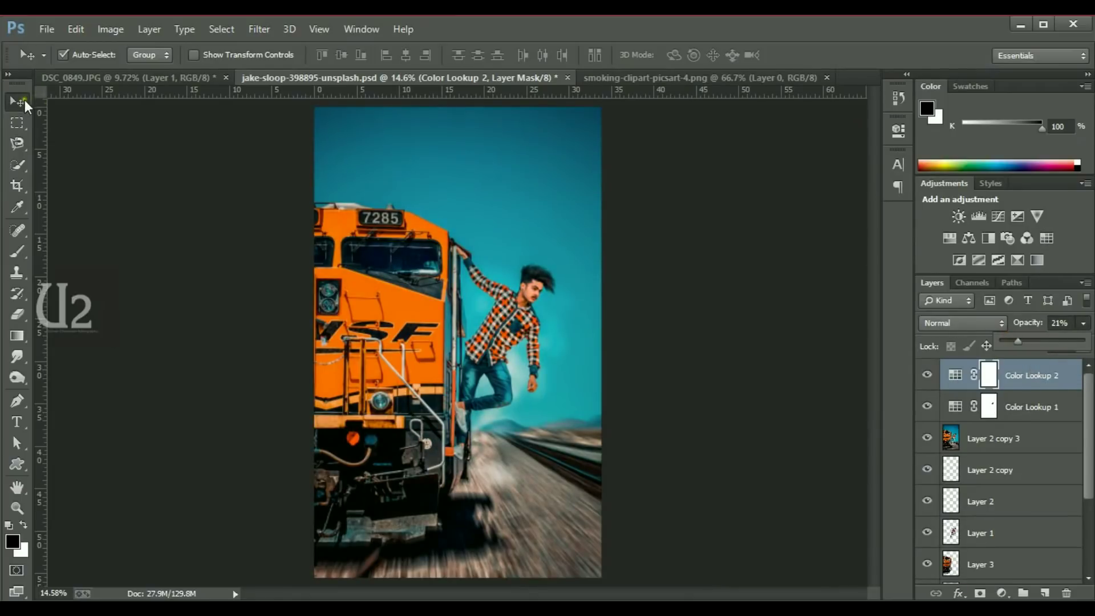
left_click(608, 304)
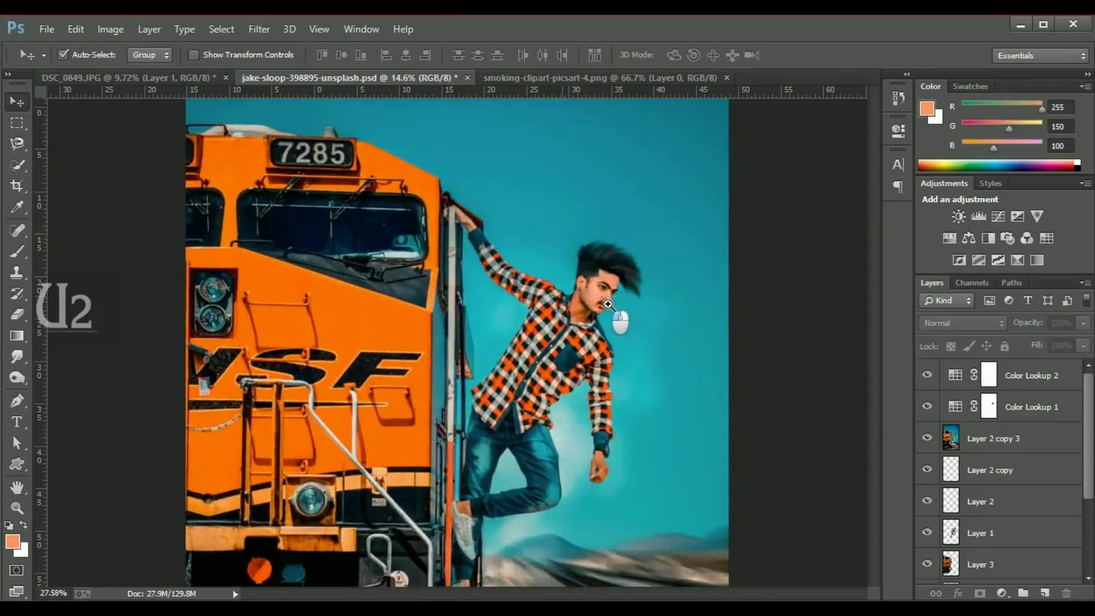
key("ctrl+0")
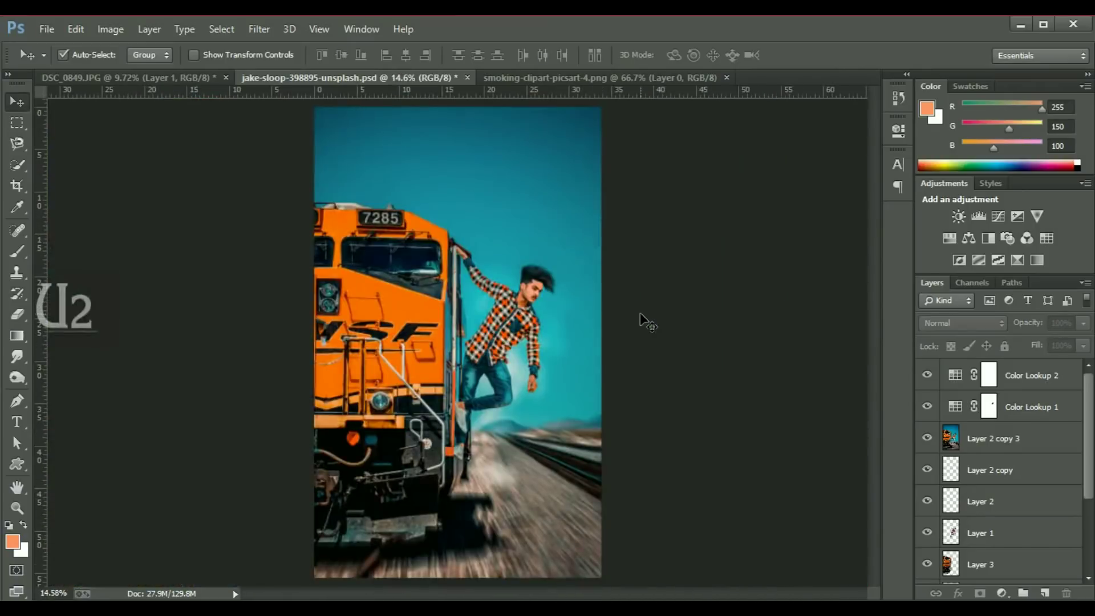